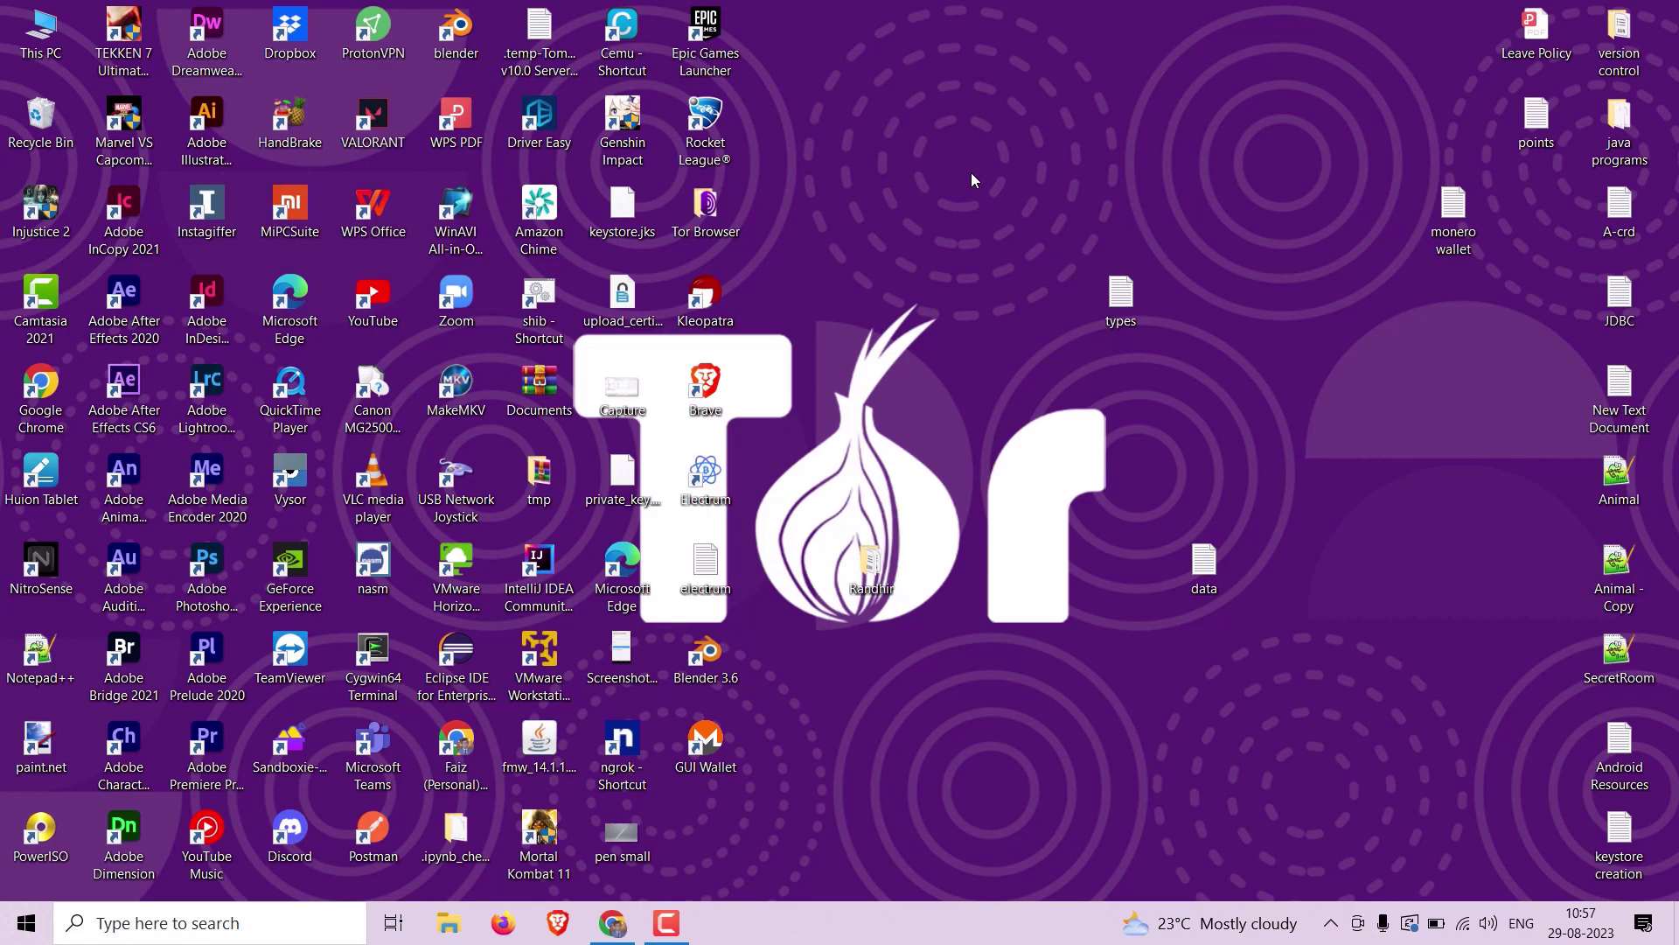
{"action": "left_click", "coordinate": [614, 921]}
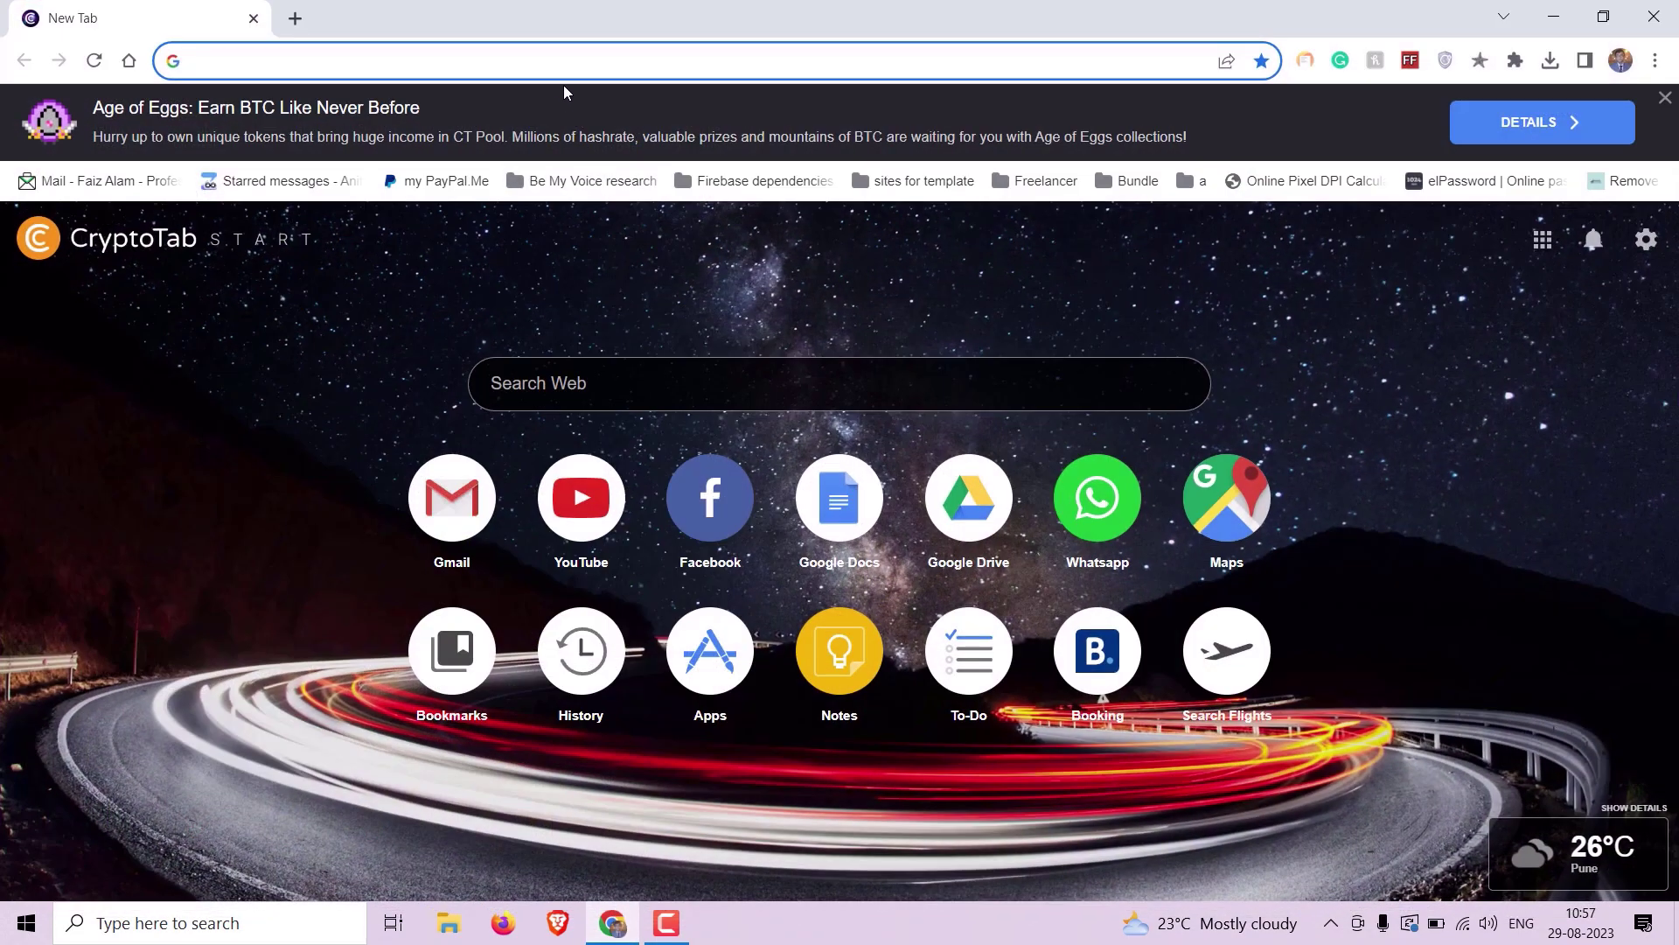
{"action": "left_click", "coordinate": [1664, 97]}
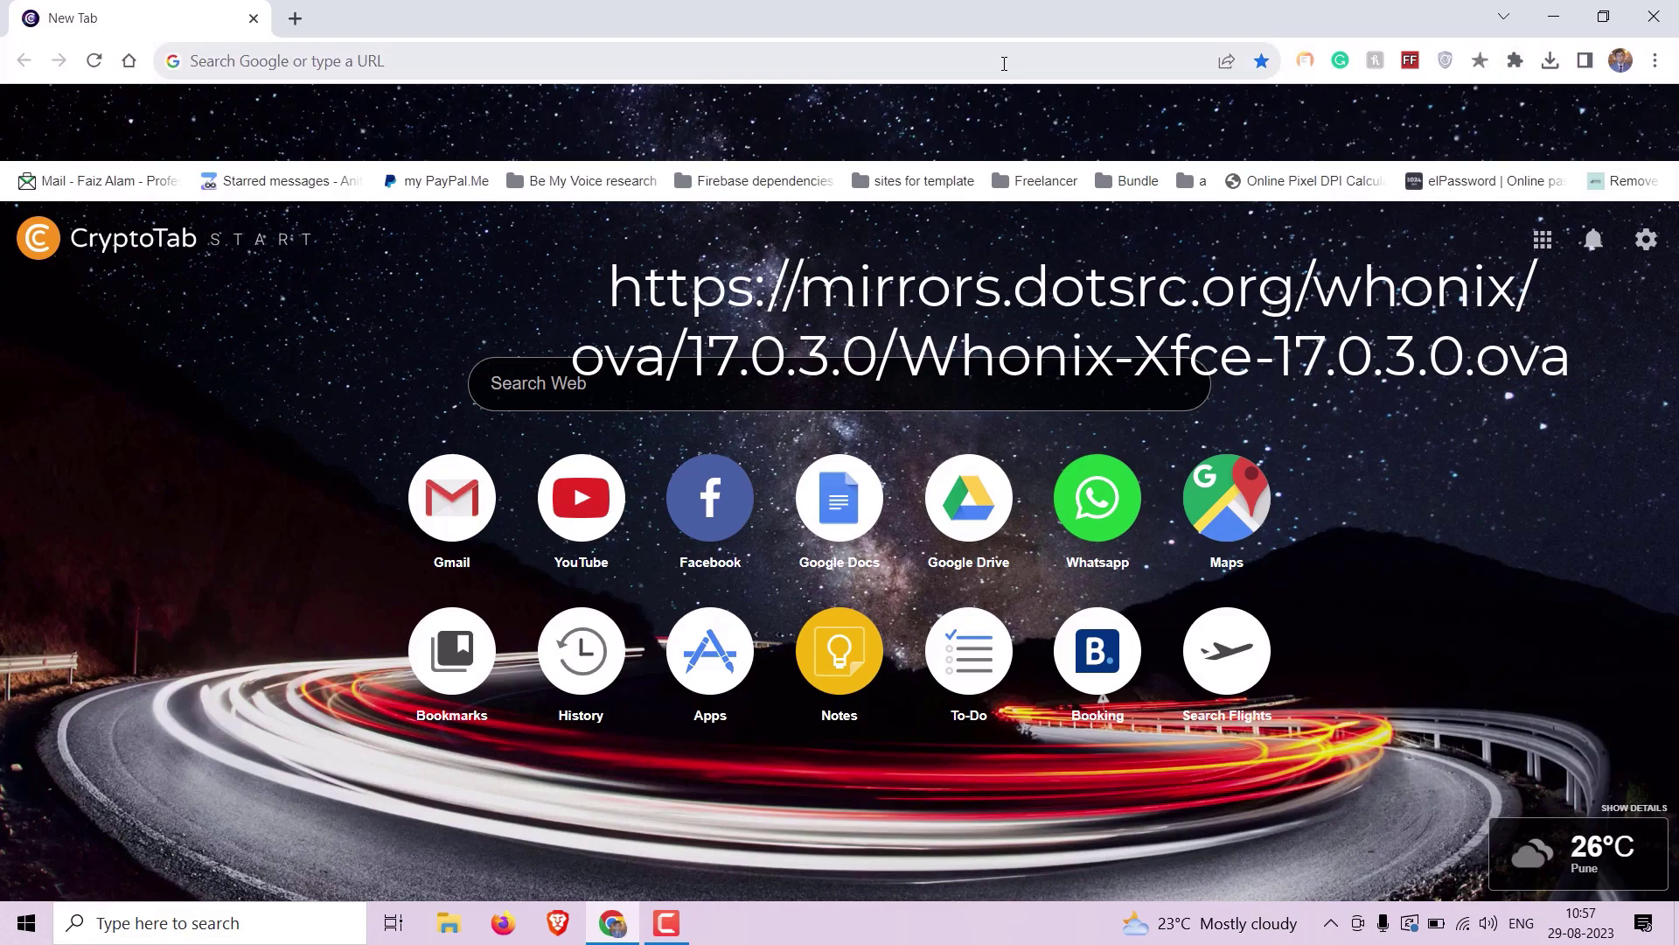
{"action": "left_click", "coordinate": [1004, 64]}
{"action": "key", "text": "super+v"}
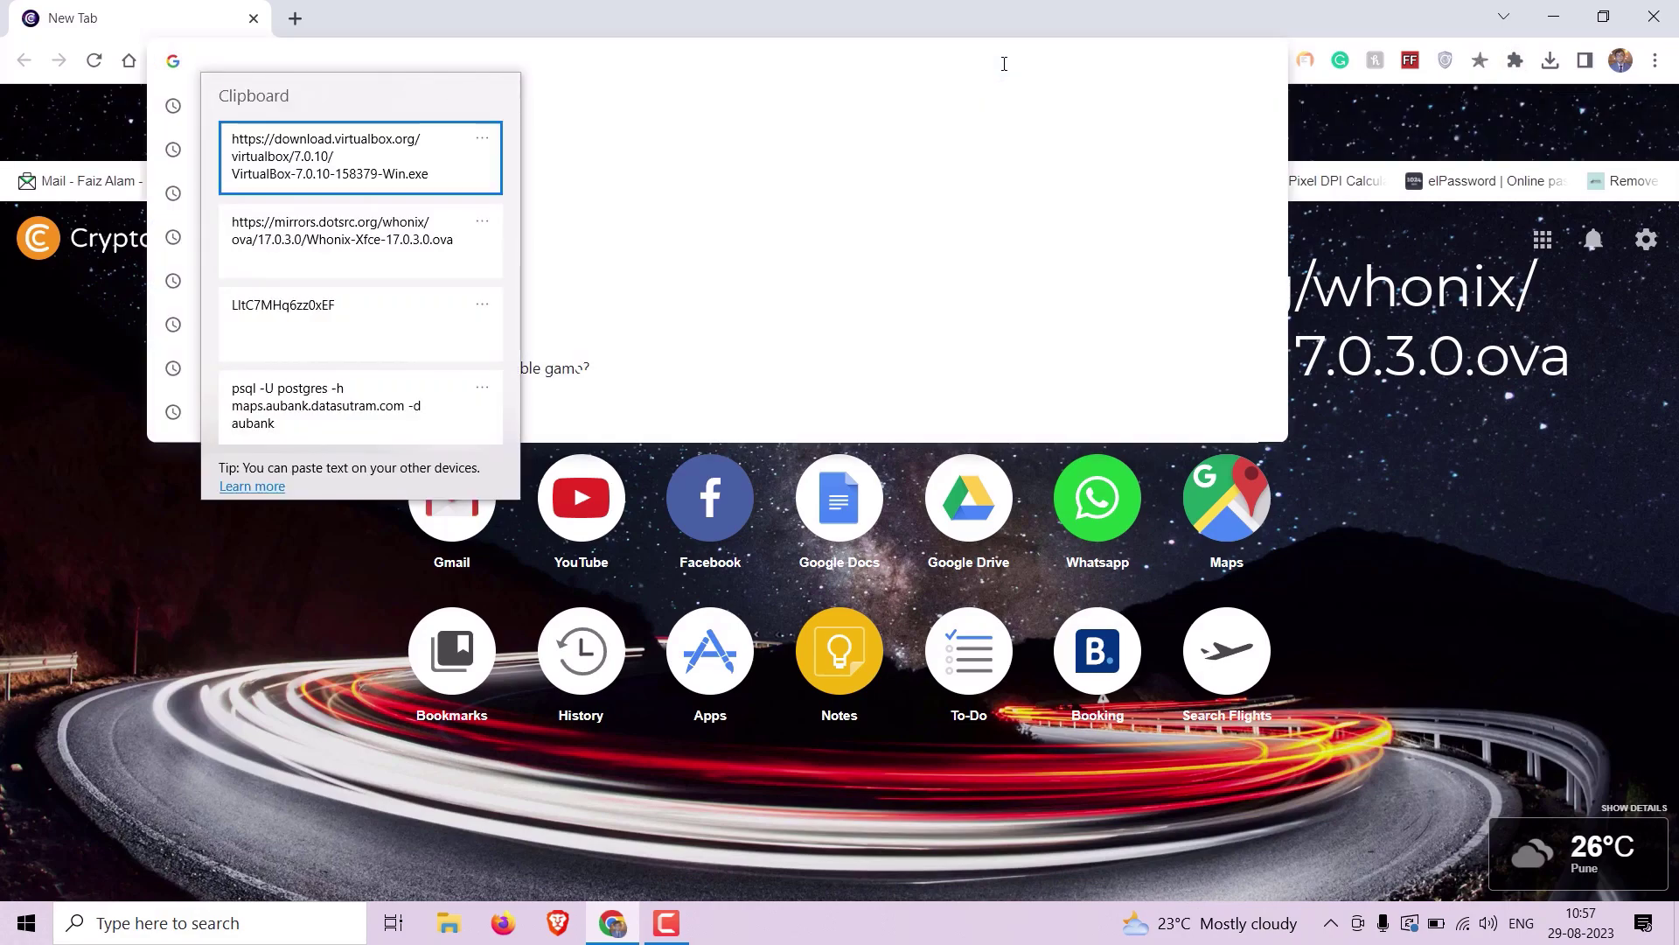
{"action": "left_click", "coordinate": [408, 249]}
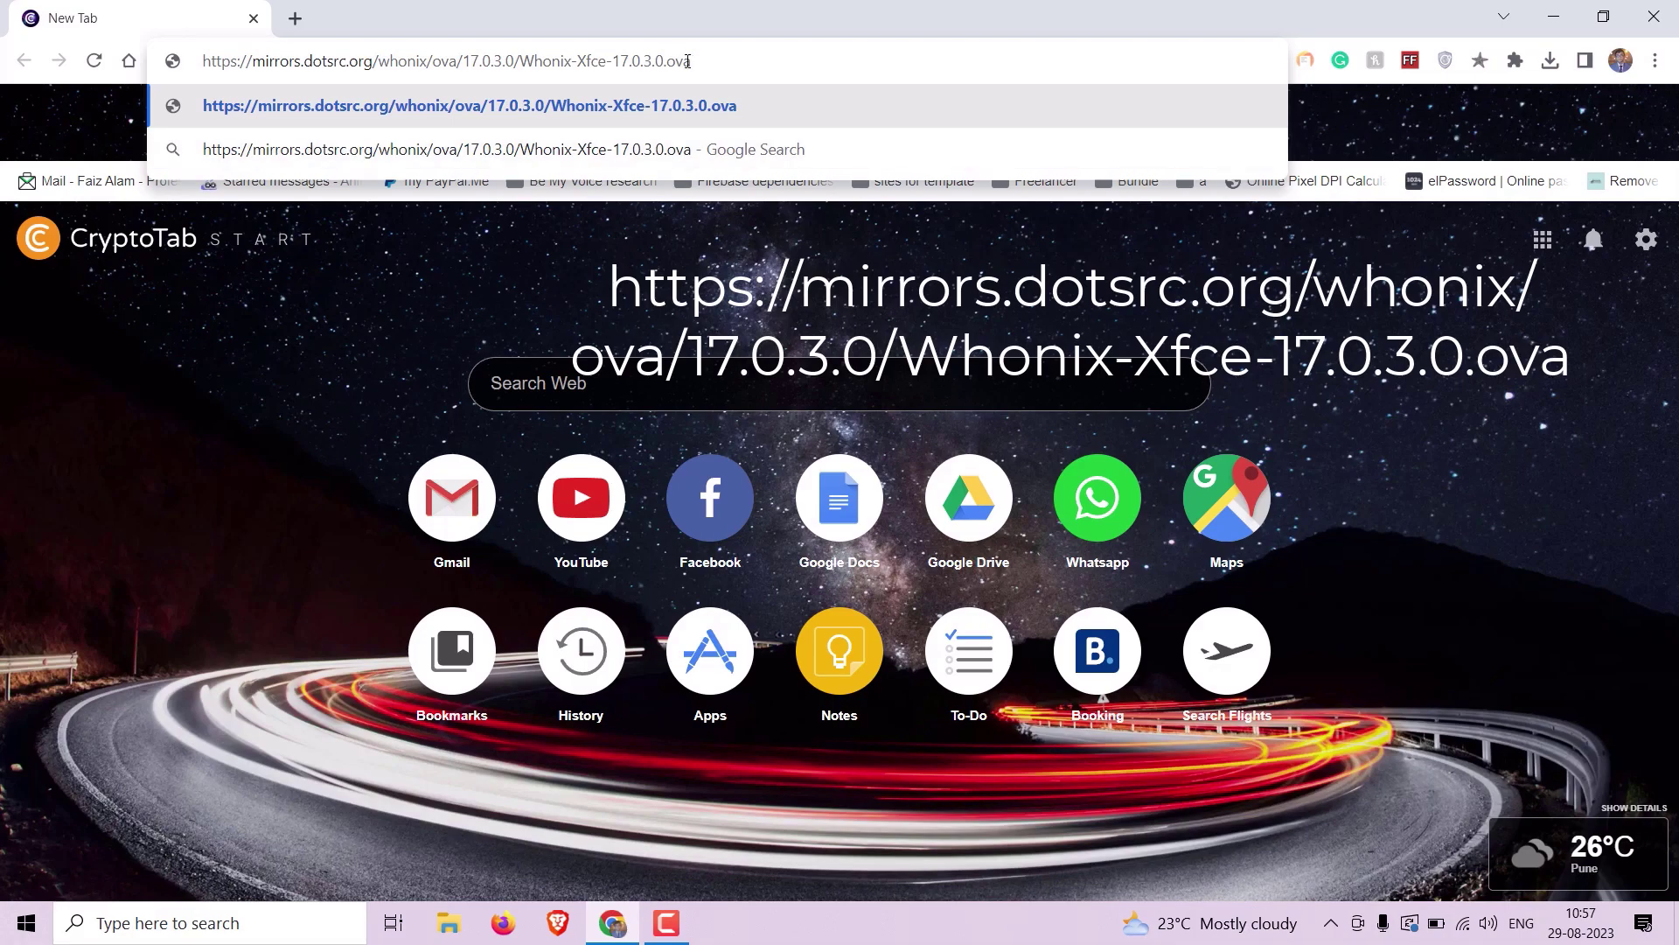
{"action": "left_click_drag", "start_coordinate": [695, 61], "coordinate": [202, 61]}
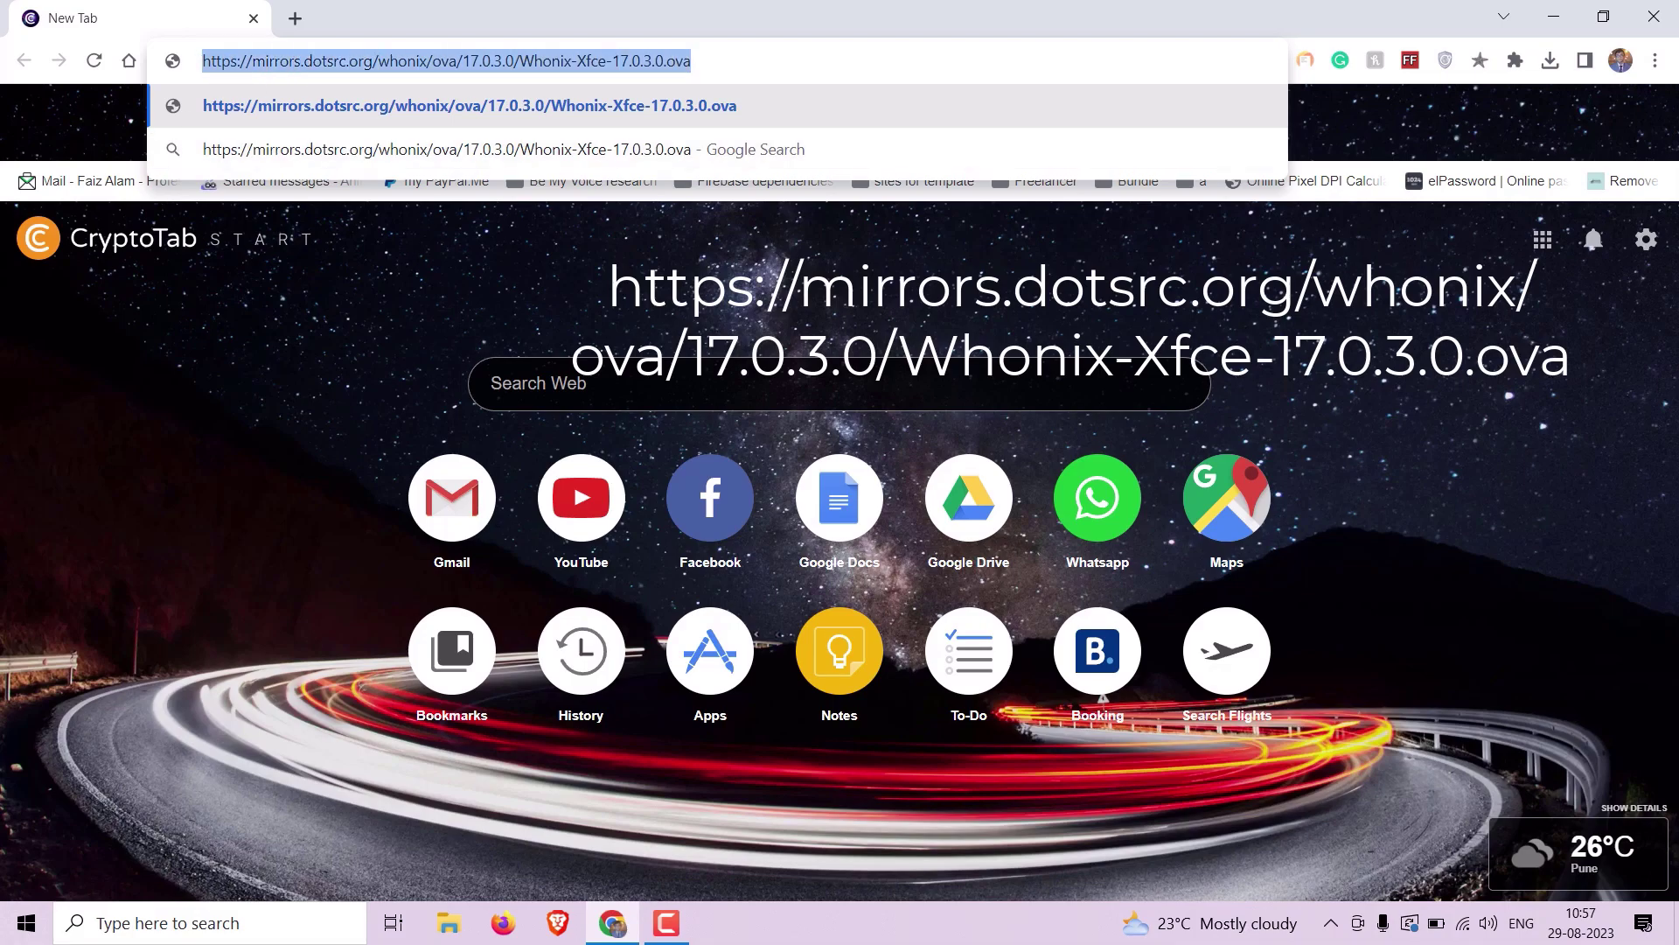
{"action": "key", "text": "Return"}
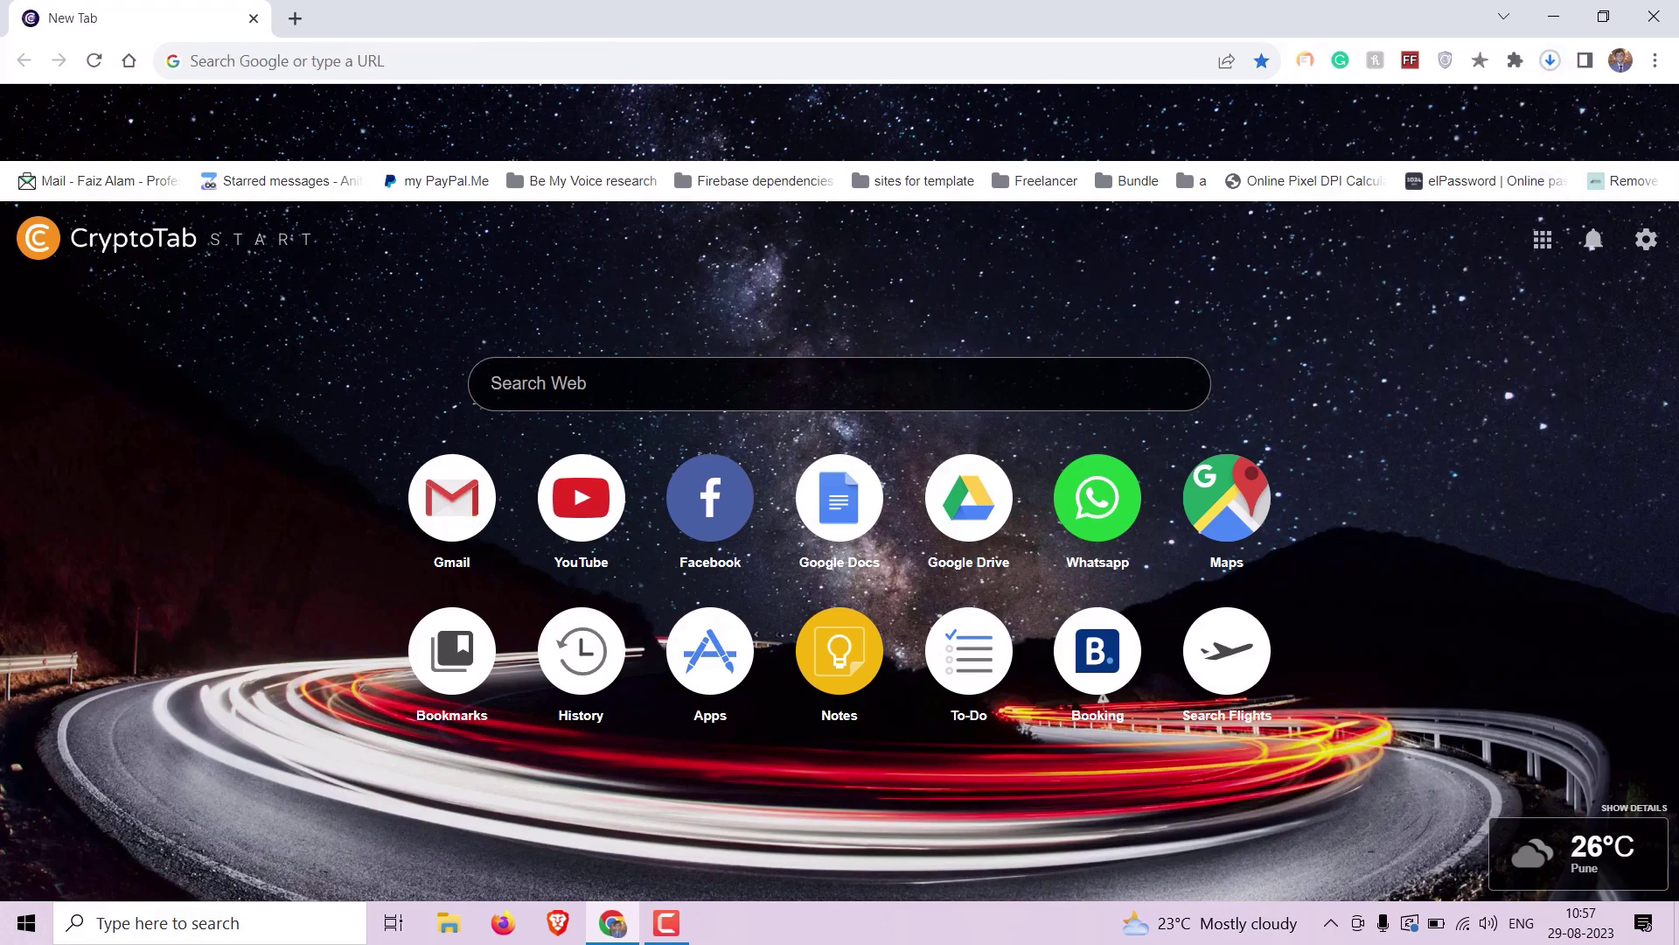
{"action": "left_click", "coordinate": [1550, 60]}
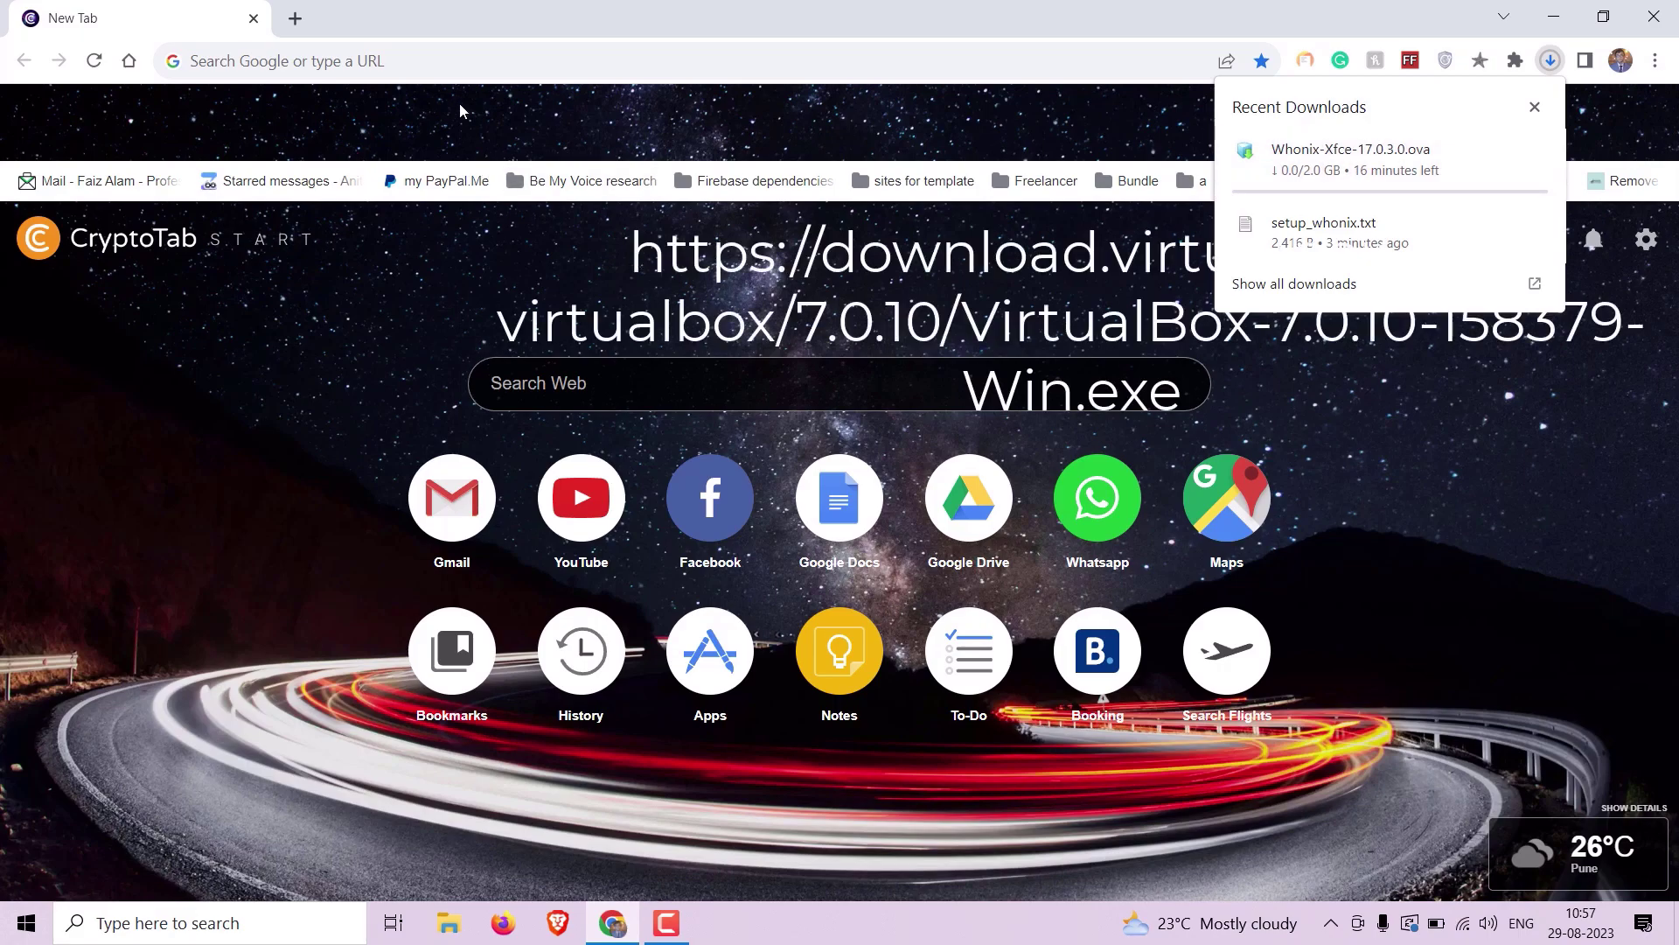
{"action": "left_click", "coordinate": [467, 59]}
{"action": "key", "text": "super+v"}
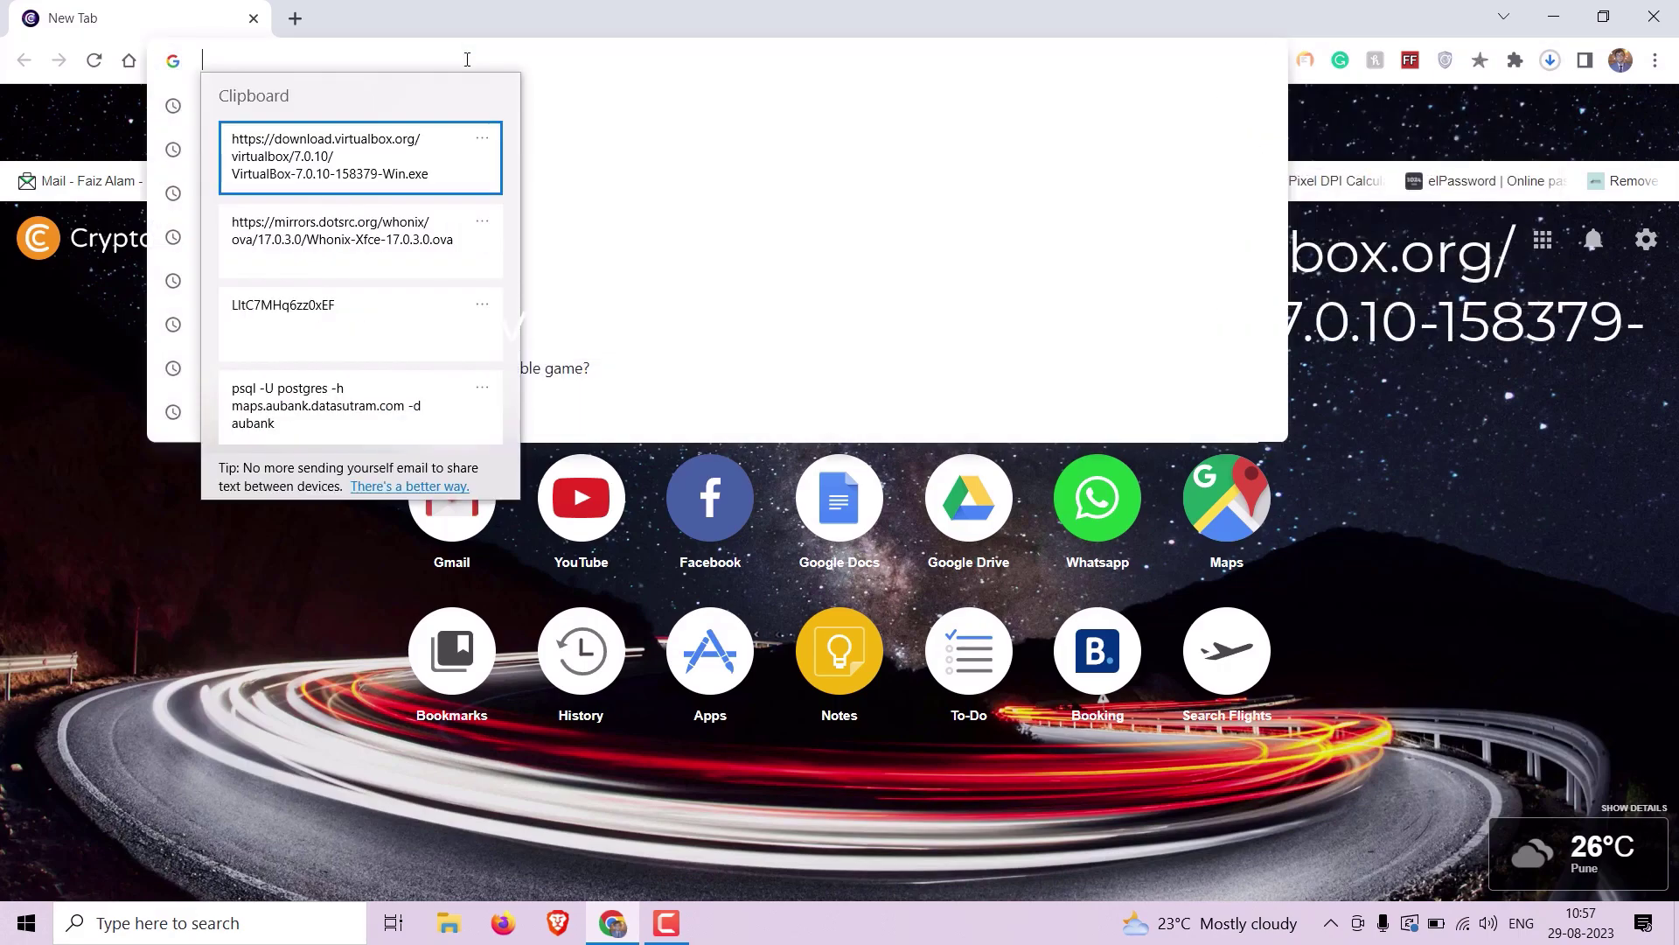
{"action": "left_click", "coordinate": [374, 180]}
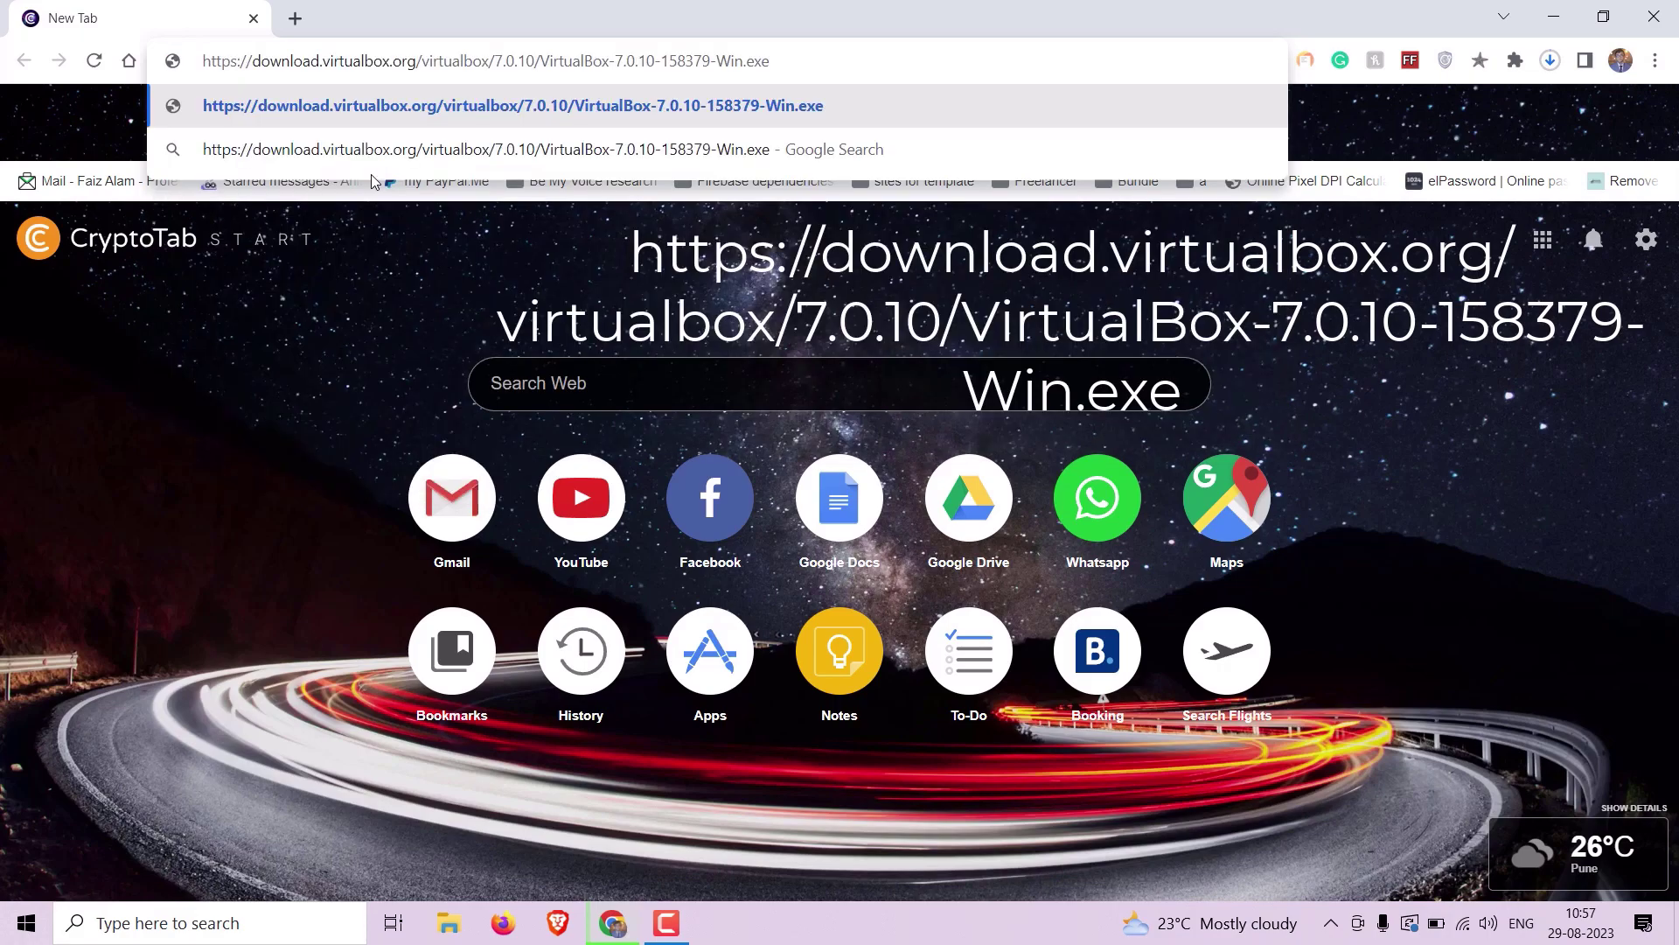
{"action": "left_click", "coordinate": [846, 101]}
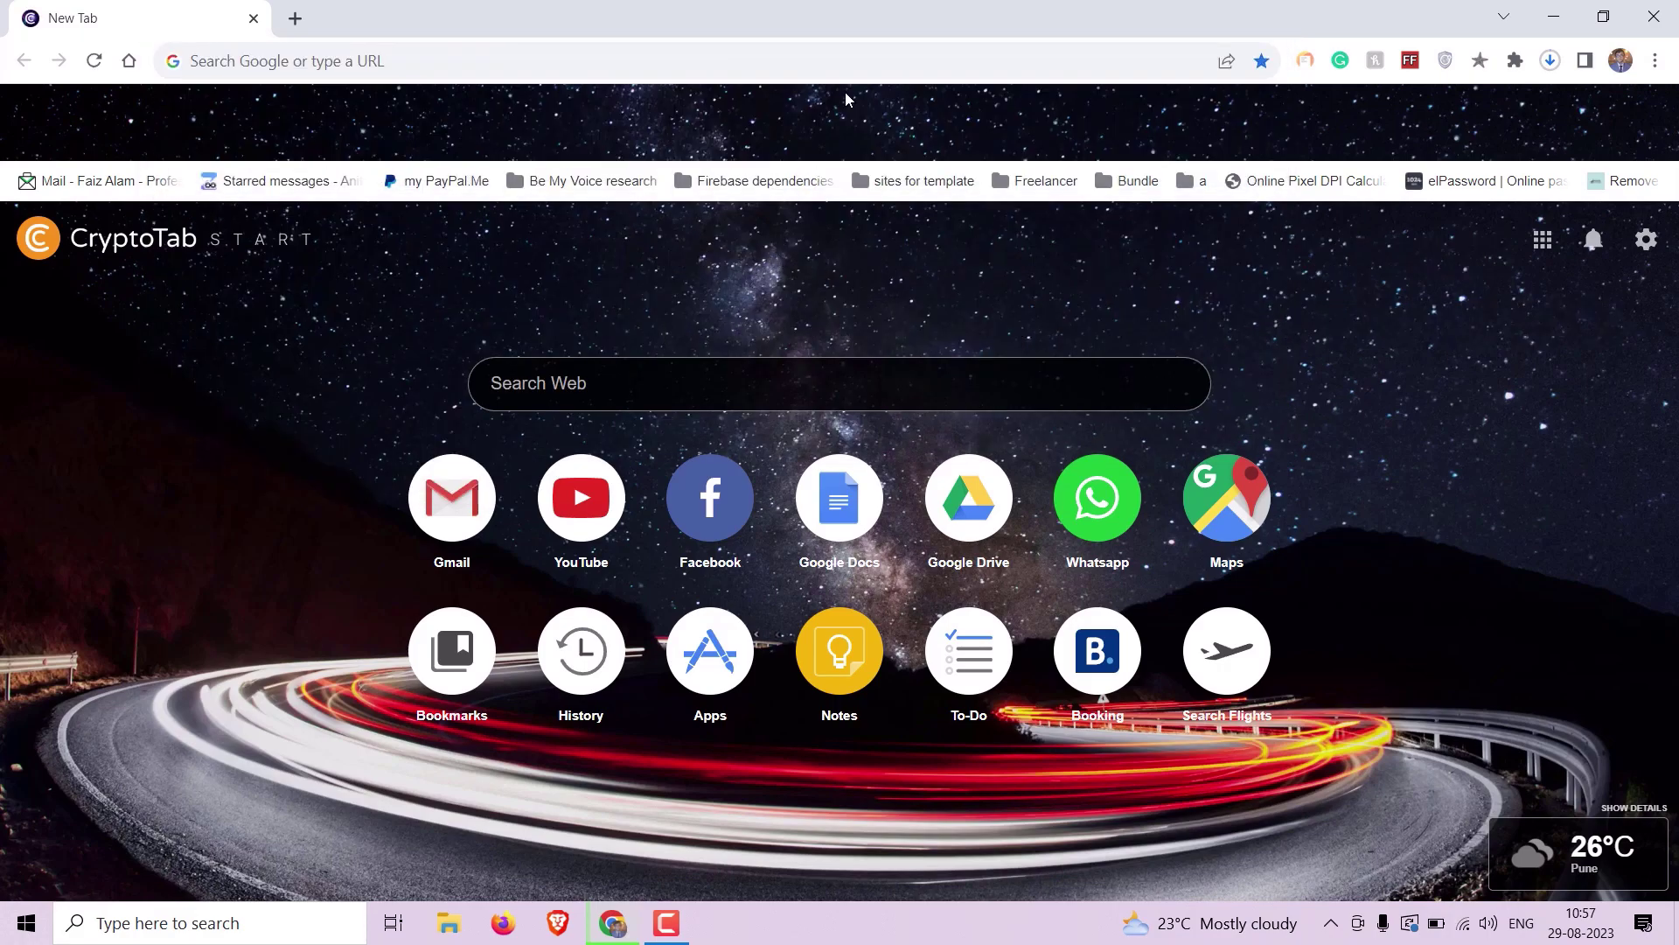
- Launch the downloaded VirtualBox-7.0.10-158379-Win.exe installer and proceed through the setup with the default options
{"action": "left_click", "coordinate": [1547, 61]}
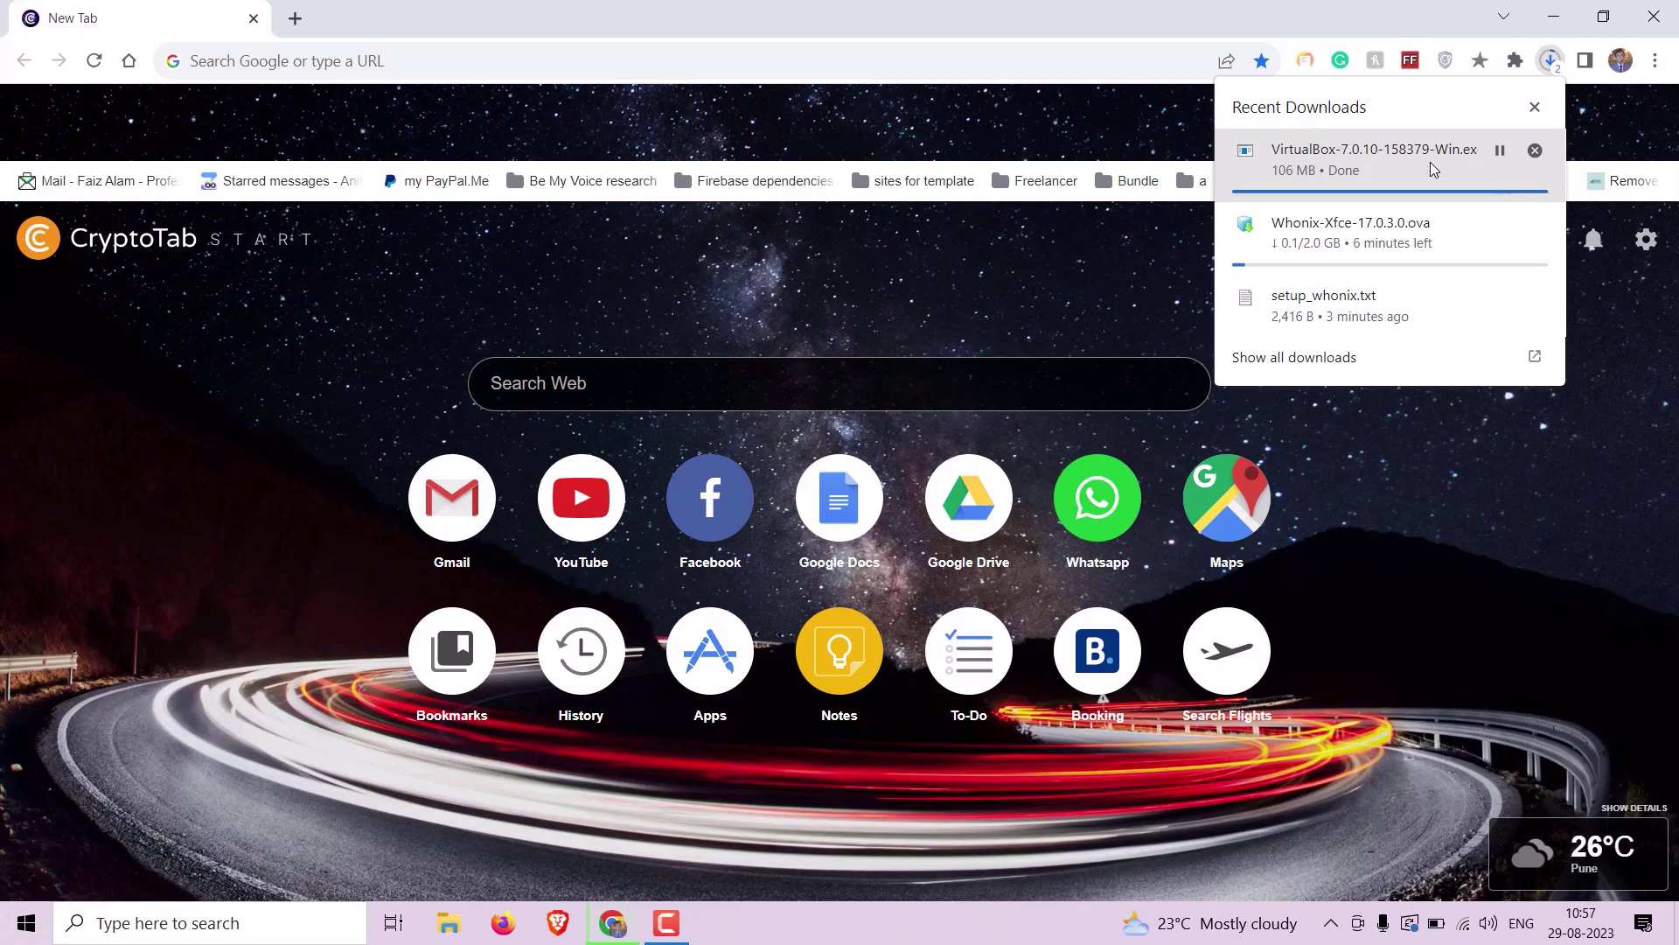
{"action": "left_click", "coordinate": [1430, 163]}
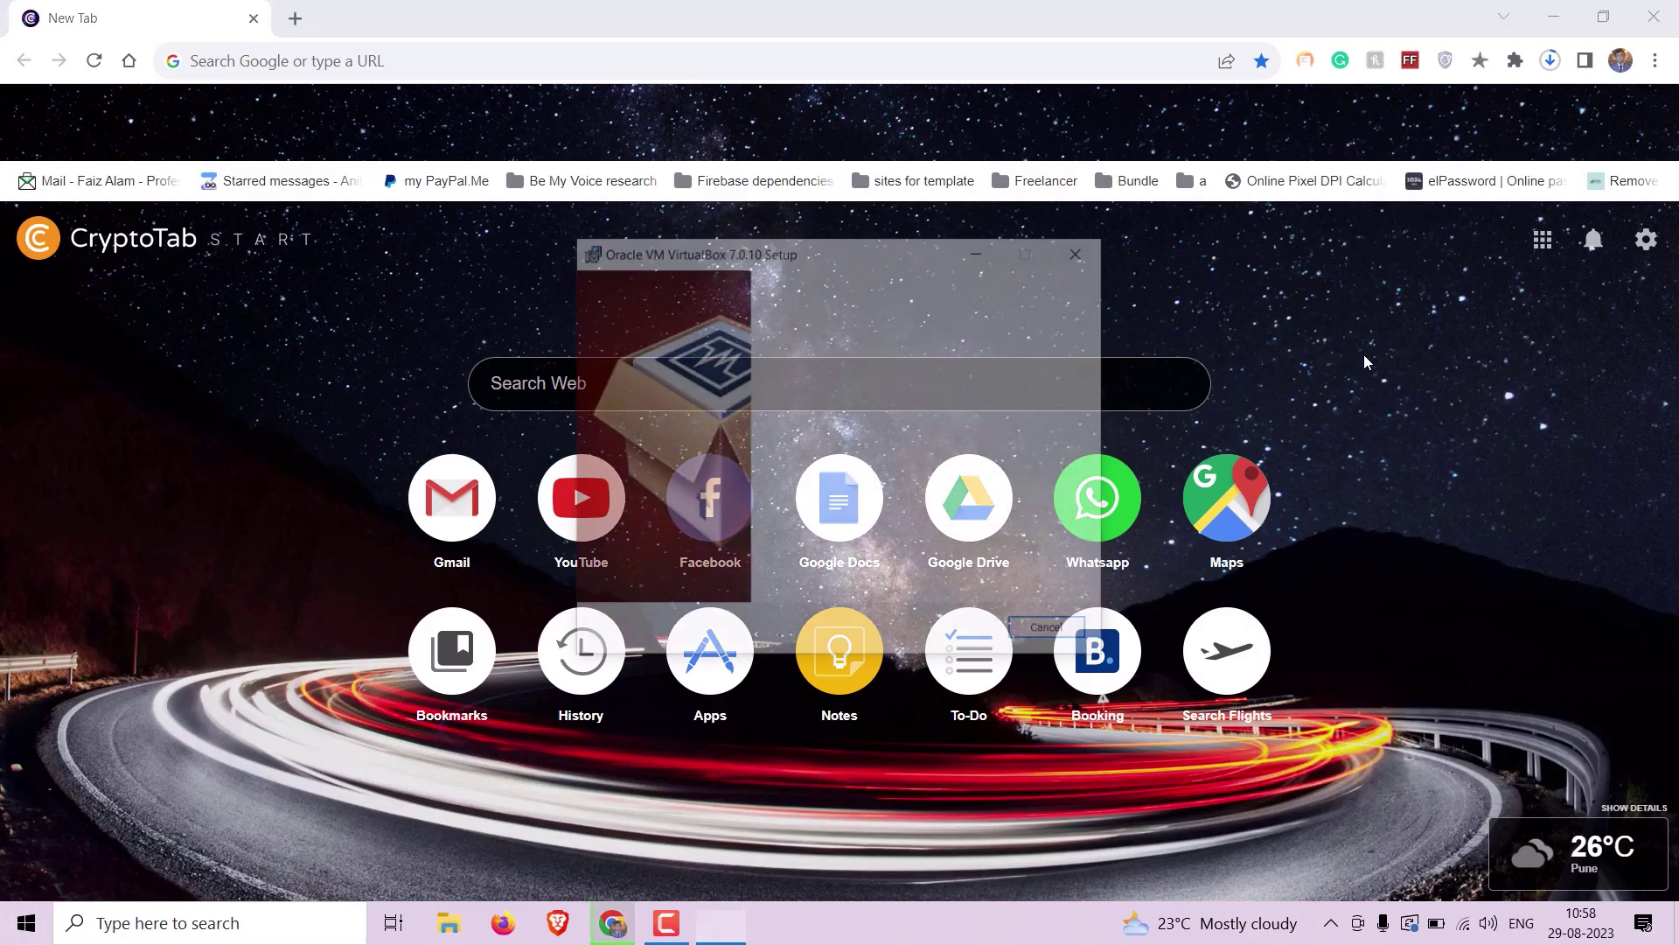
{"action": "left_click", "coordinate": [961, 633]}
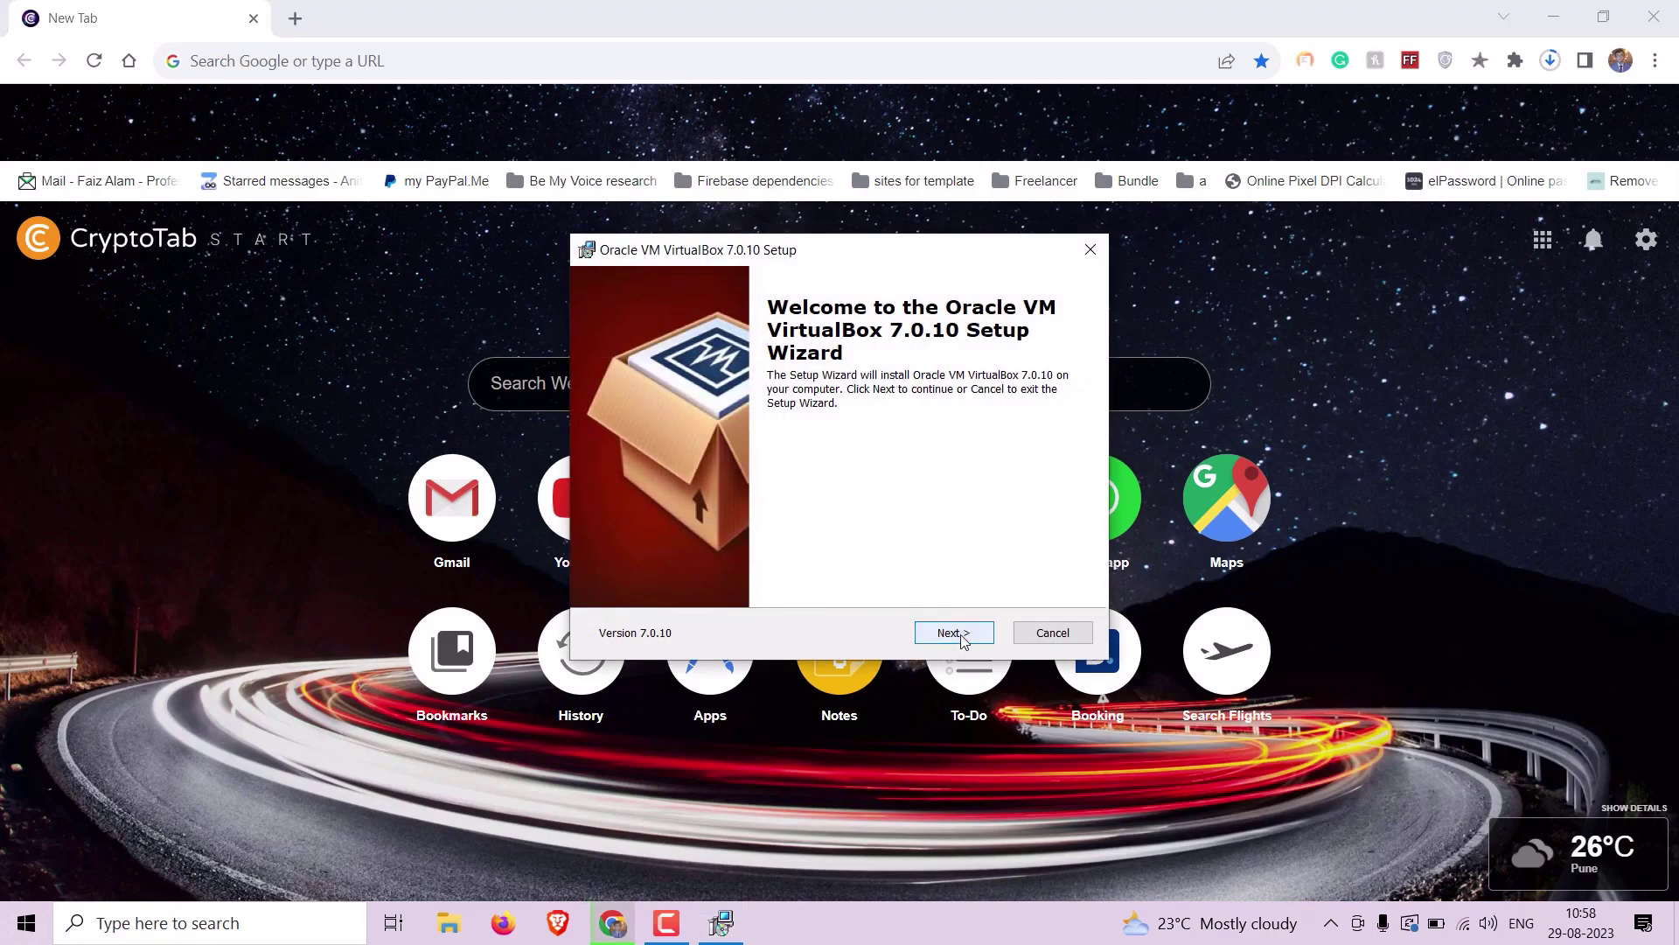
{"action": "left_click", "coordinate": [961, 635]}
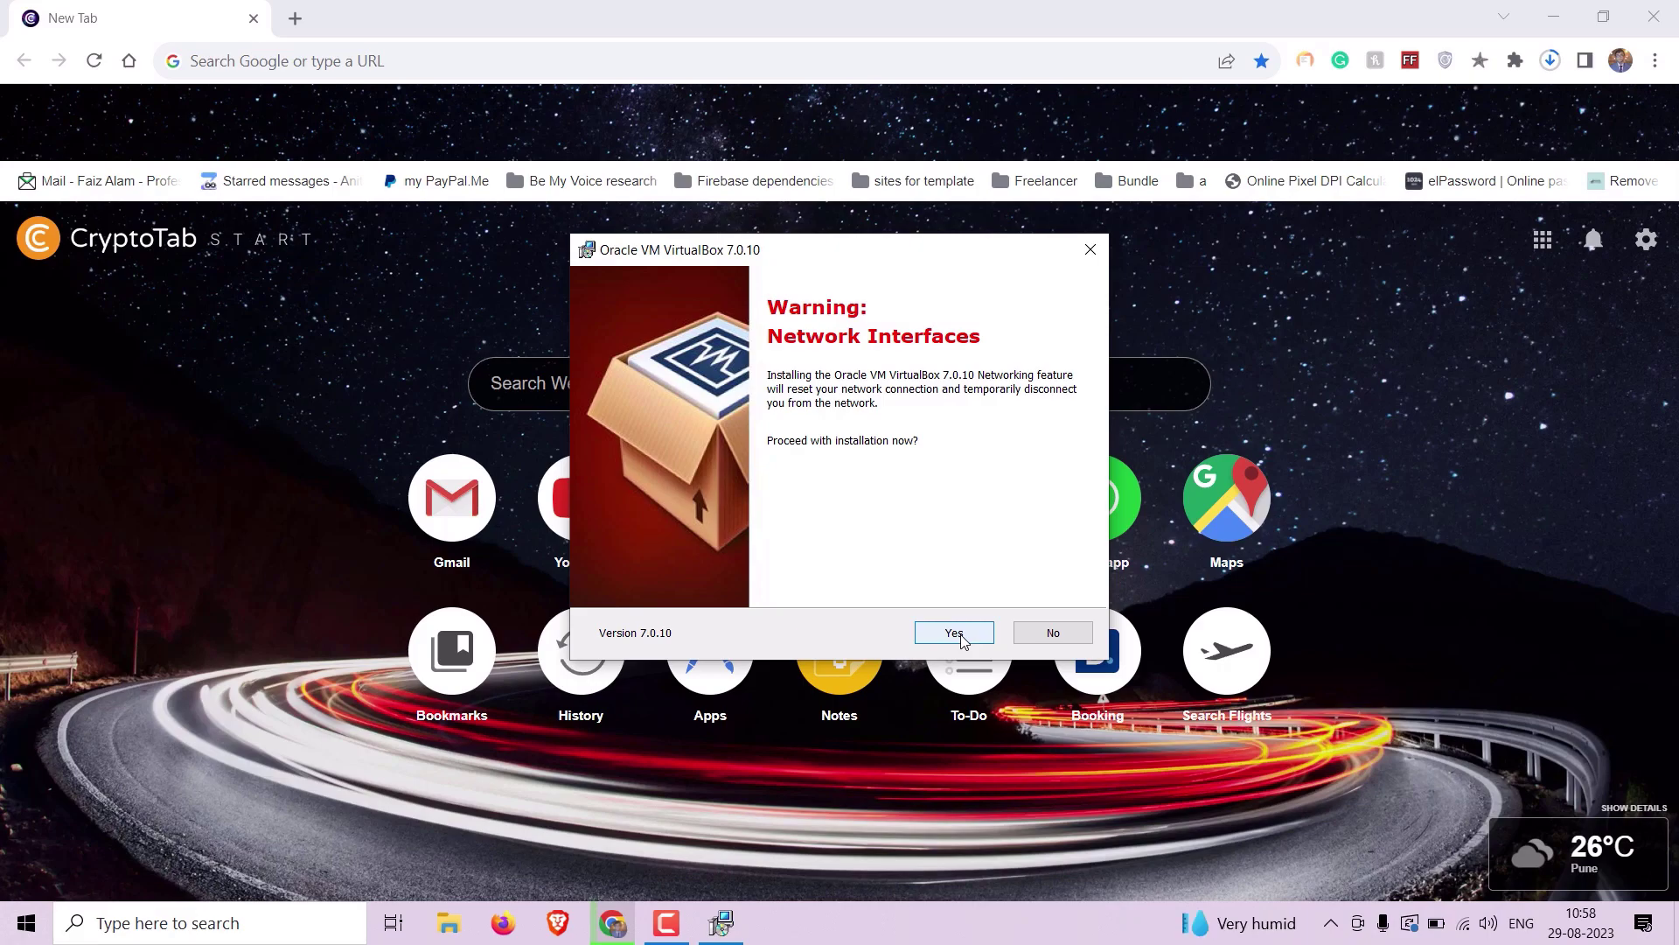
{"action": "left_click", "coordinate": [956, 633]}
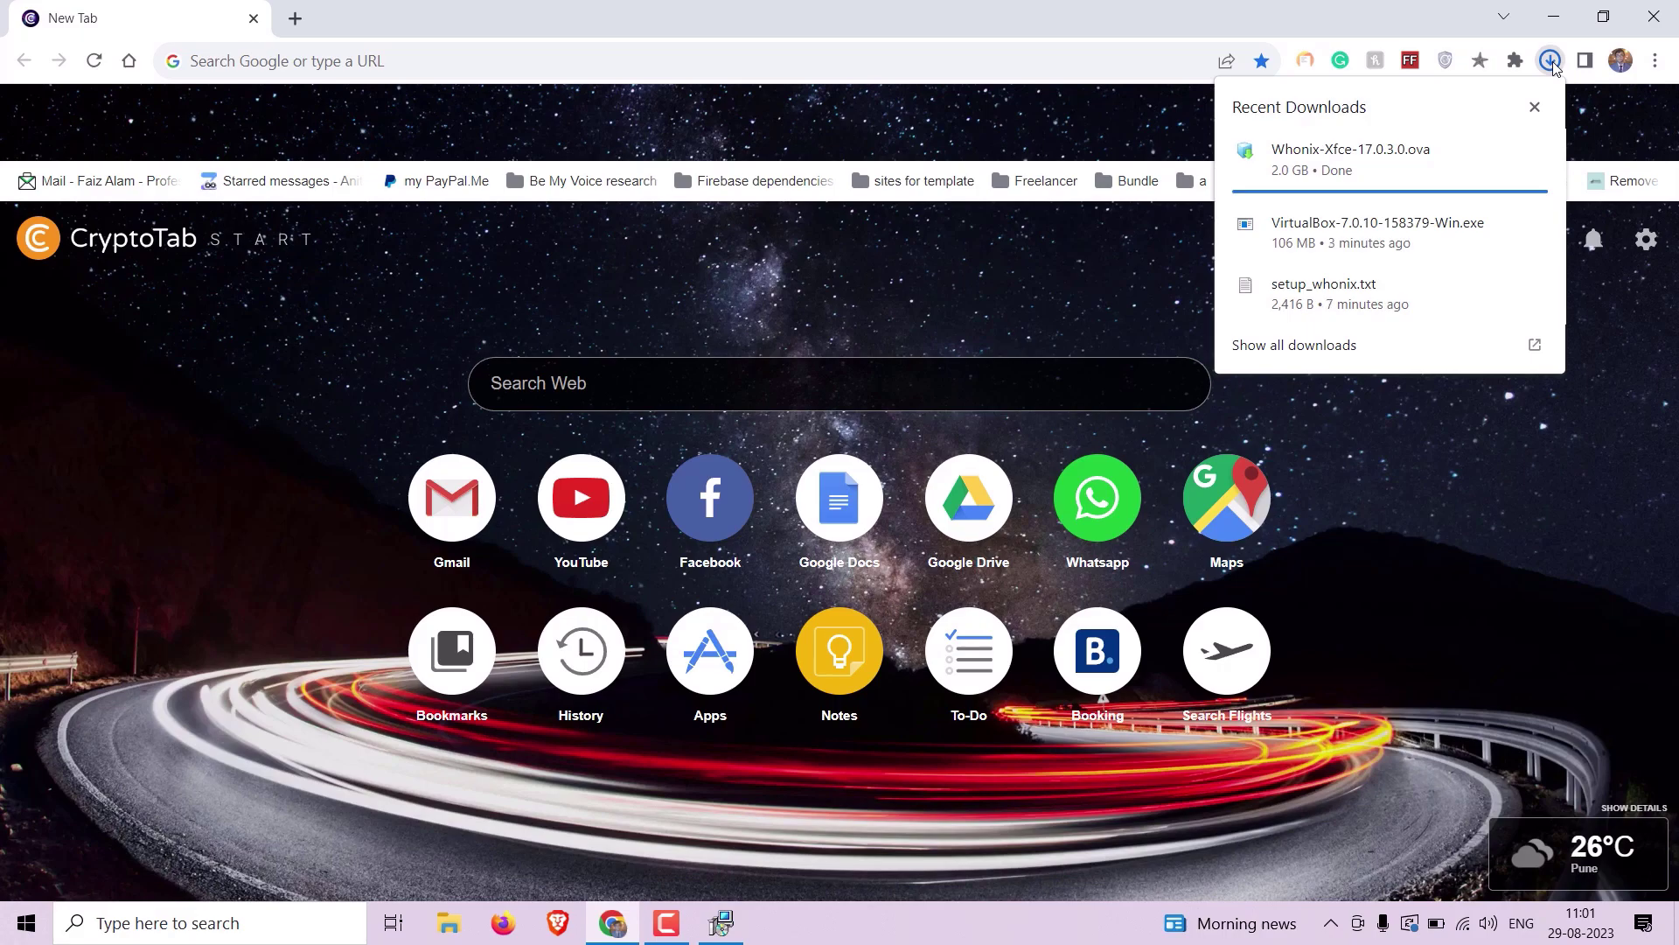
- Return to the VirtualBox setup, accept the network interfaces warning, and complete the installation with VirtualBox set to start
{"action": "left_click", "coordinate": [731, 921]}
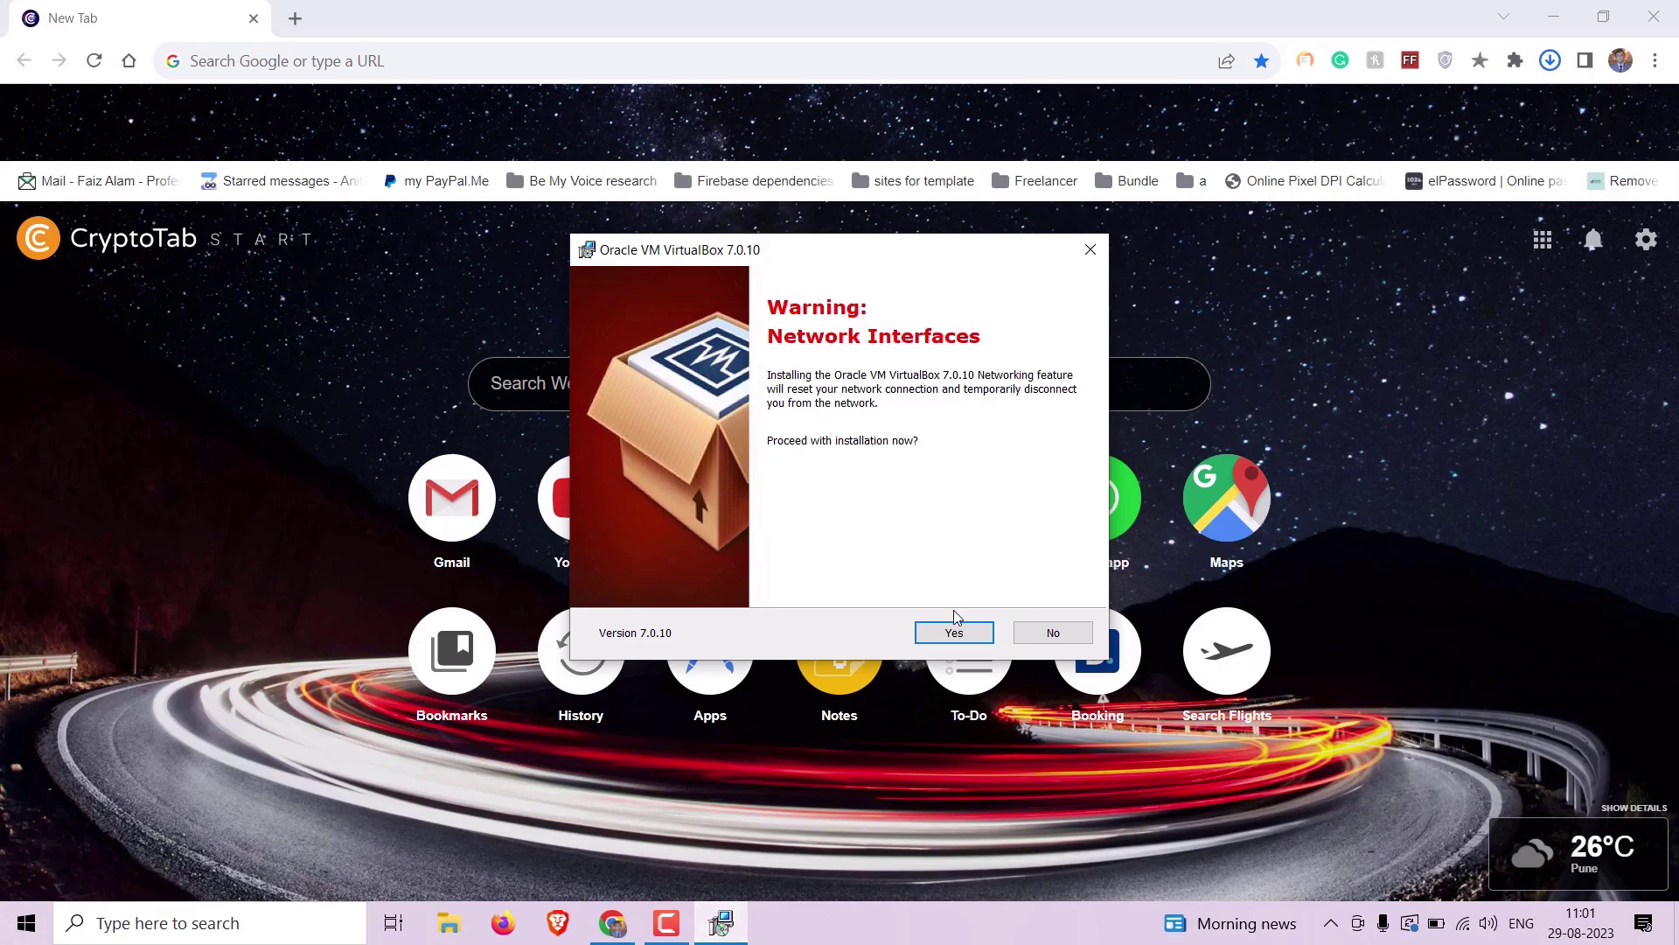
{"action": "left_click", "coordinate": [944, 635]}
{"action": "left_click", "coordinate": [945, 633]}
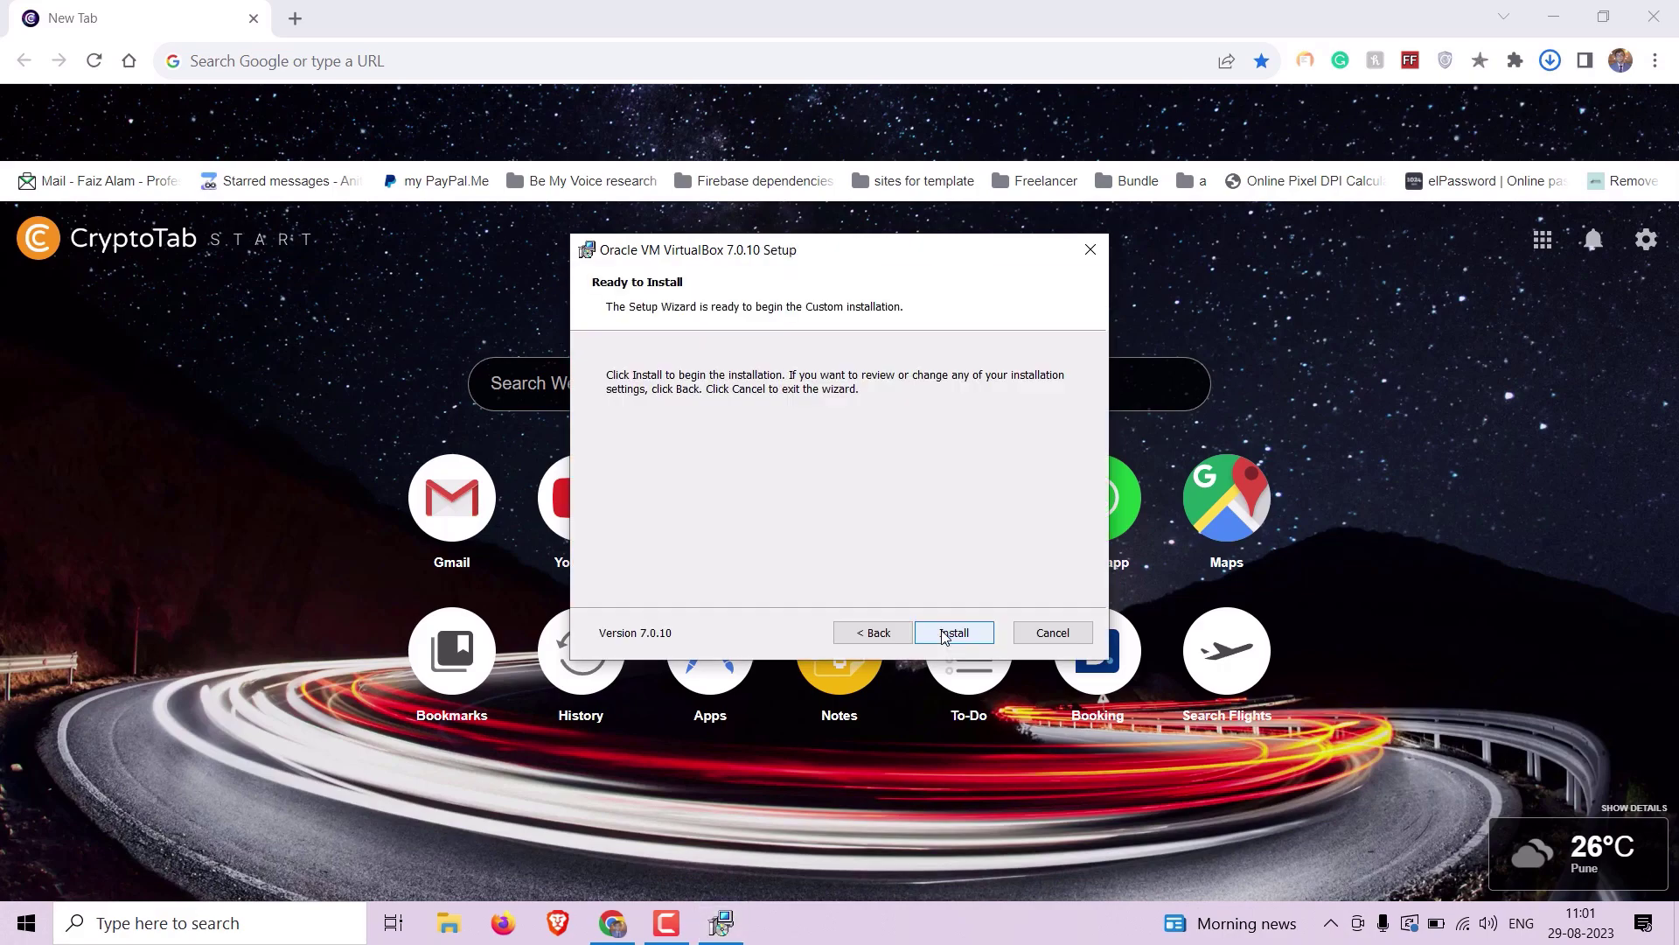
{"action": "left_click", "coordinate": [953, 633]}
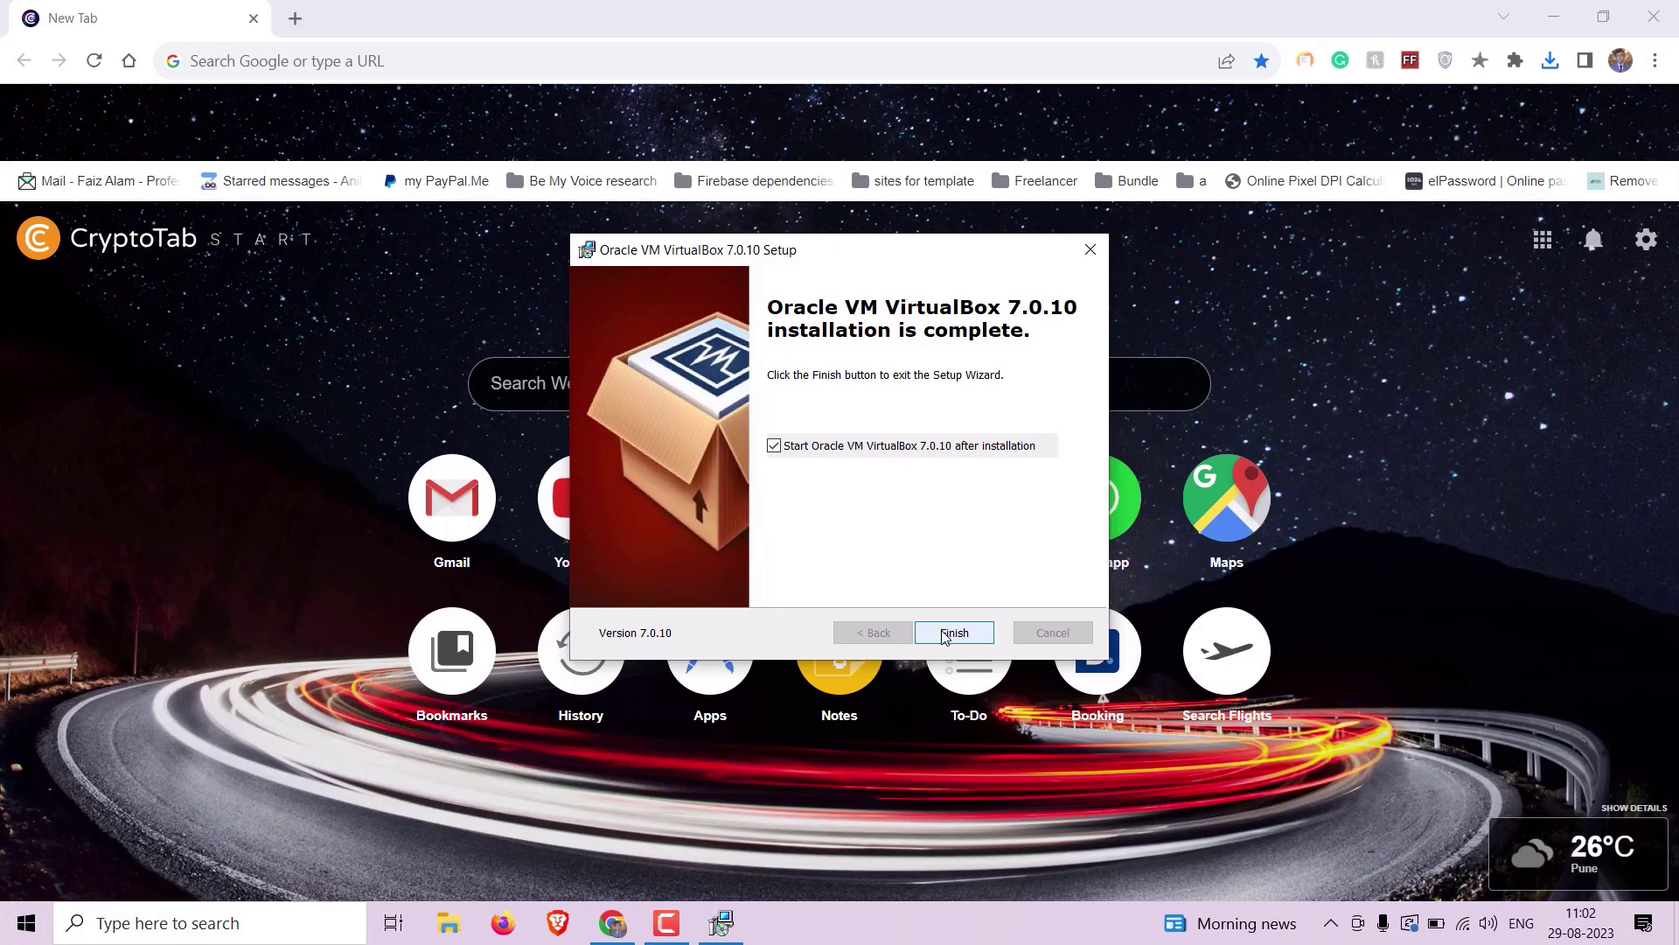
{"action": "left_click", "coordinate": [944, 632]}
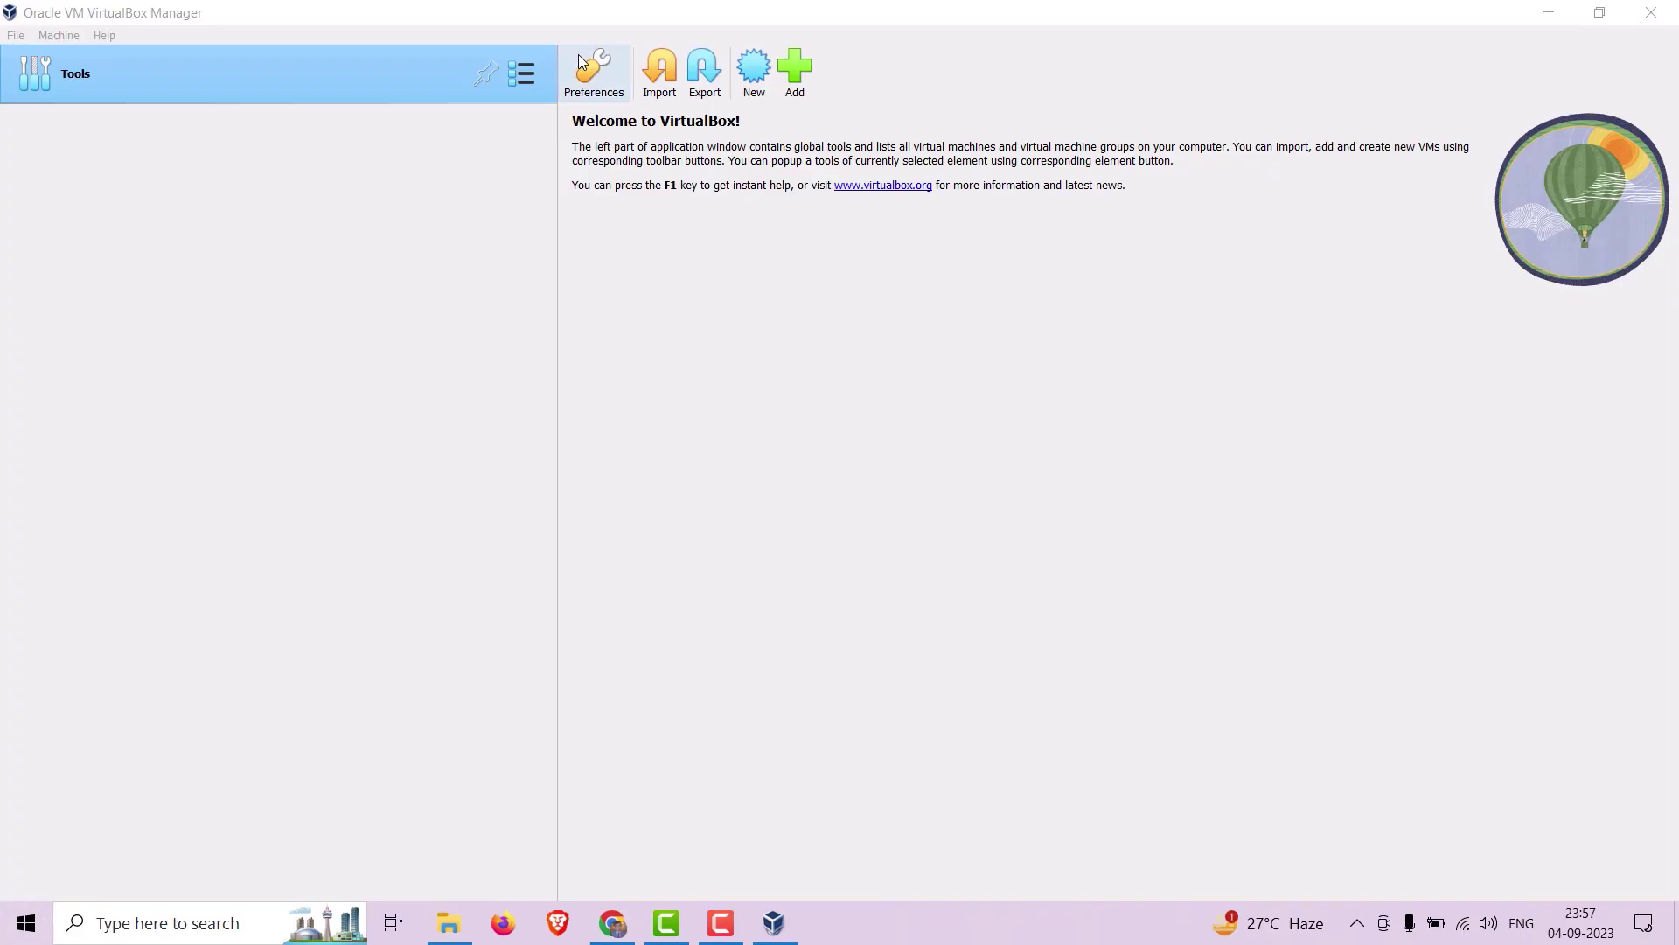
- Start importing a virtual appliance from the local file system and browse for its file
{"action": "left_click", "coordinate": [677, 95]}
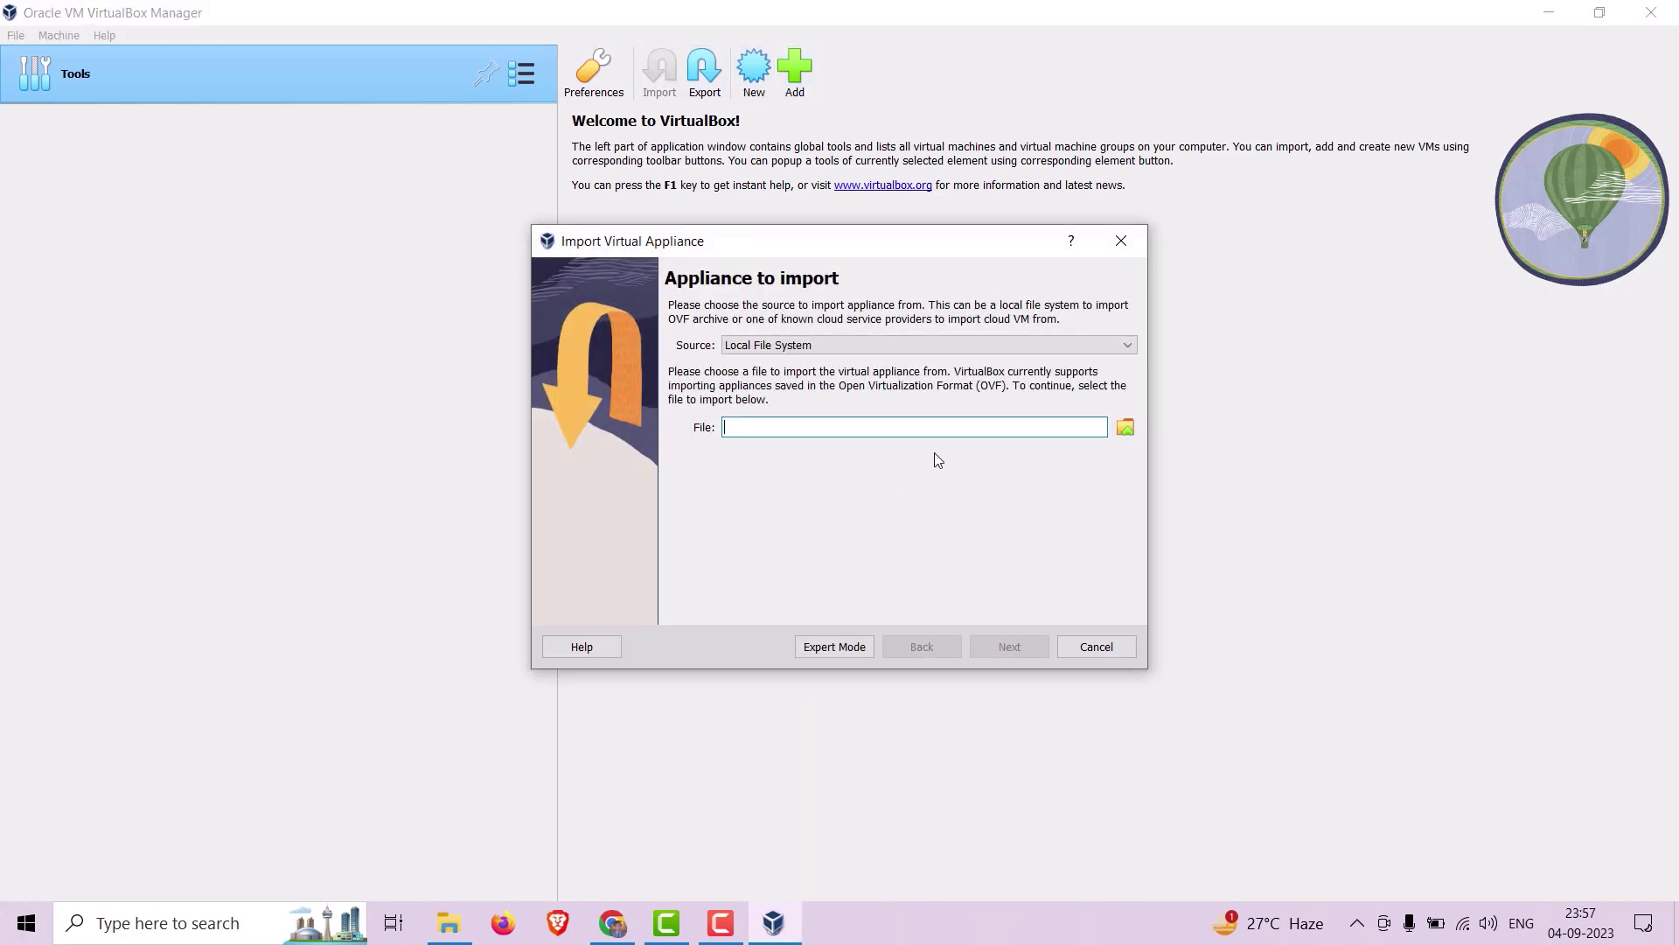
{"action": "left_click", "coordinate": [1125, 427]}
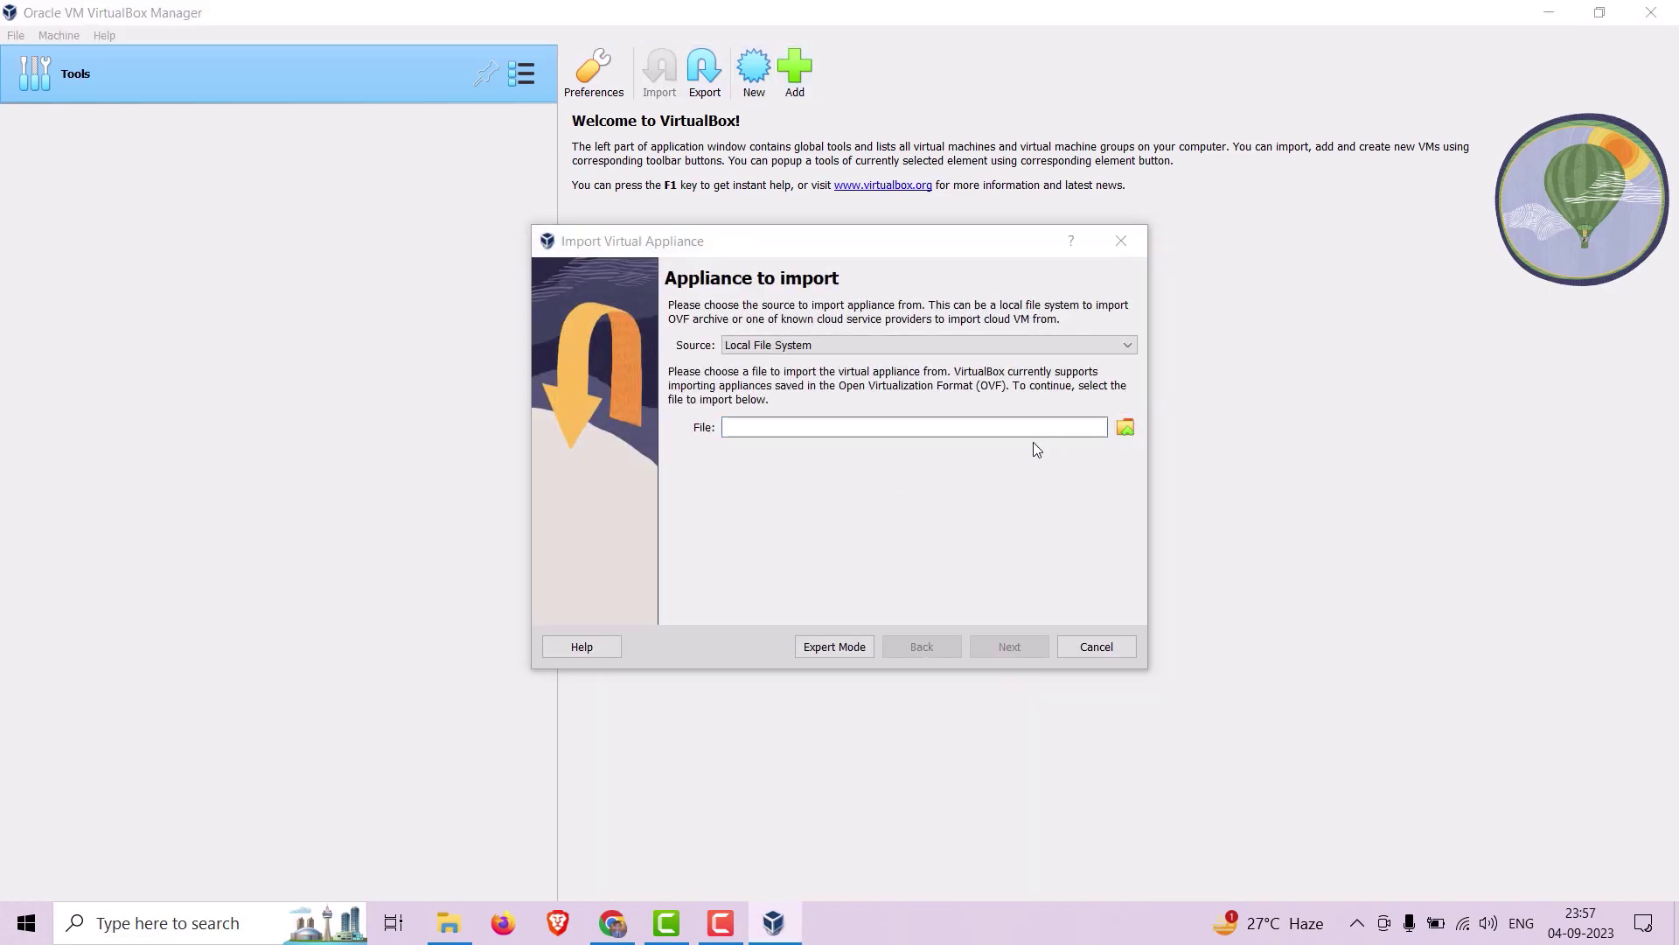
{"action": "type", "text": "who"}
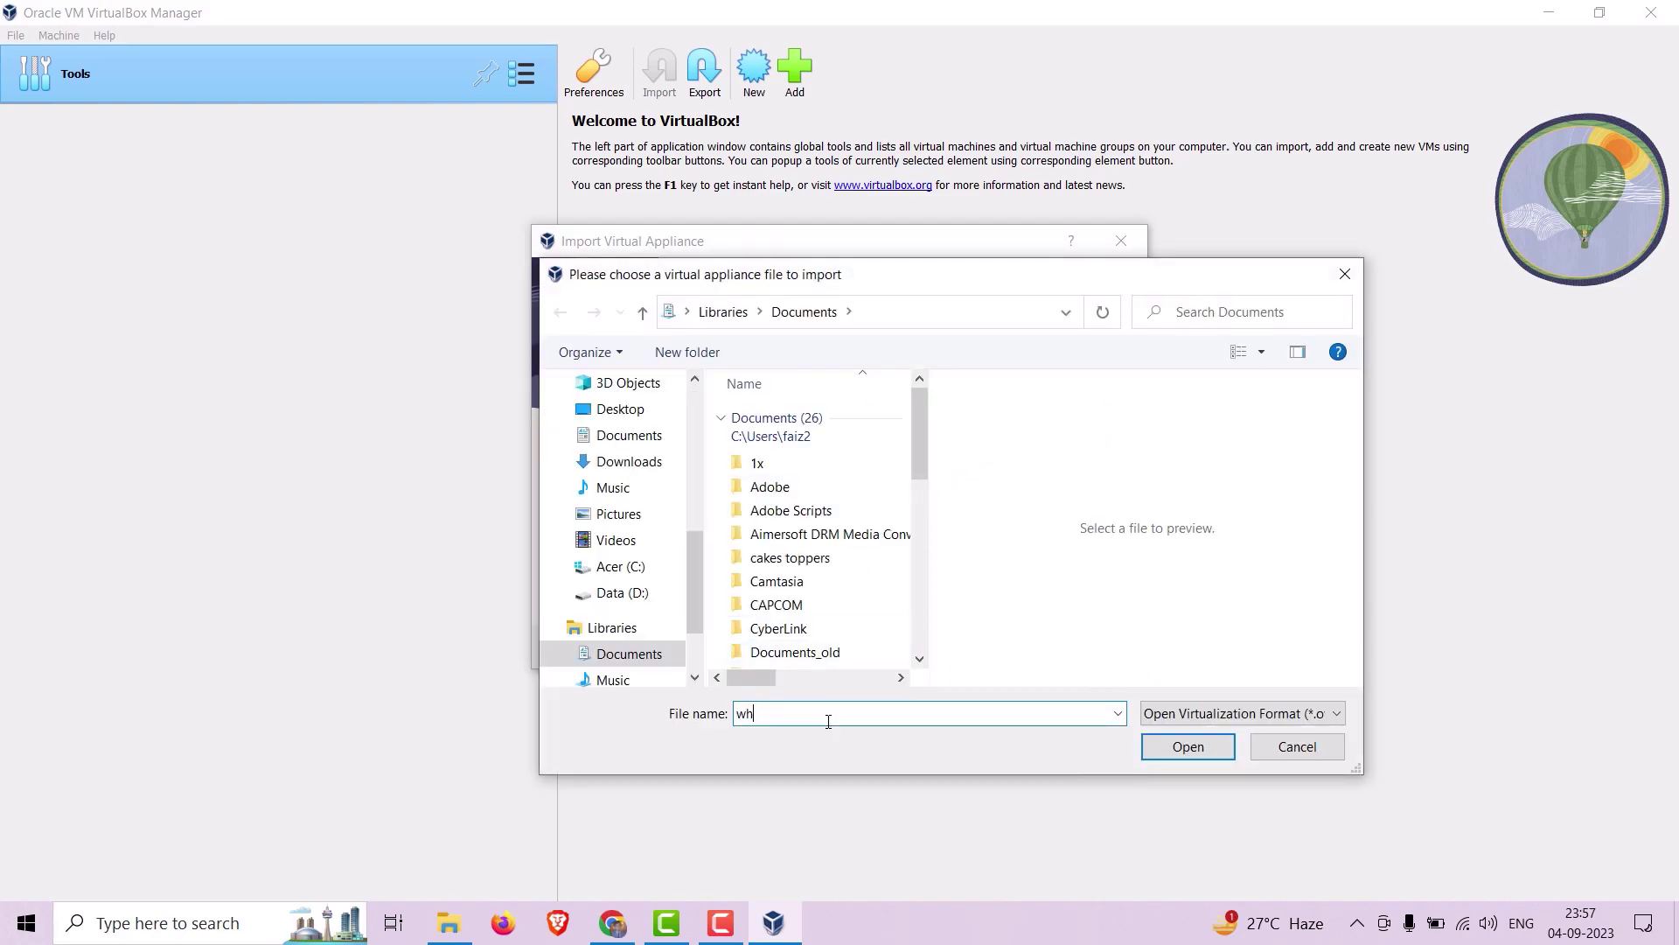
{"action": "key", "text": "BackSpace"}
{"action": "key", "text": "BackSpace"}
{"action": "key", "text": "BackSpace"}
{"action": "type", "text": "W"}
{"action": "key", "text": "BackSpace"}
- Choose Whonix-Xfce-17.0.3.0.ova from the Downloads folder on drive D as the appliance to import
{"action": "left_click", "coordinate": [626, 593]}
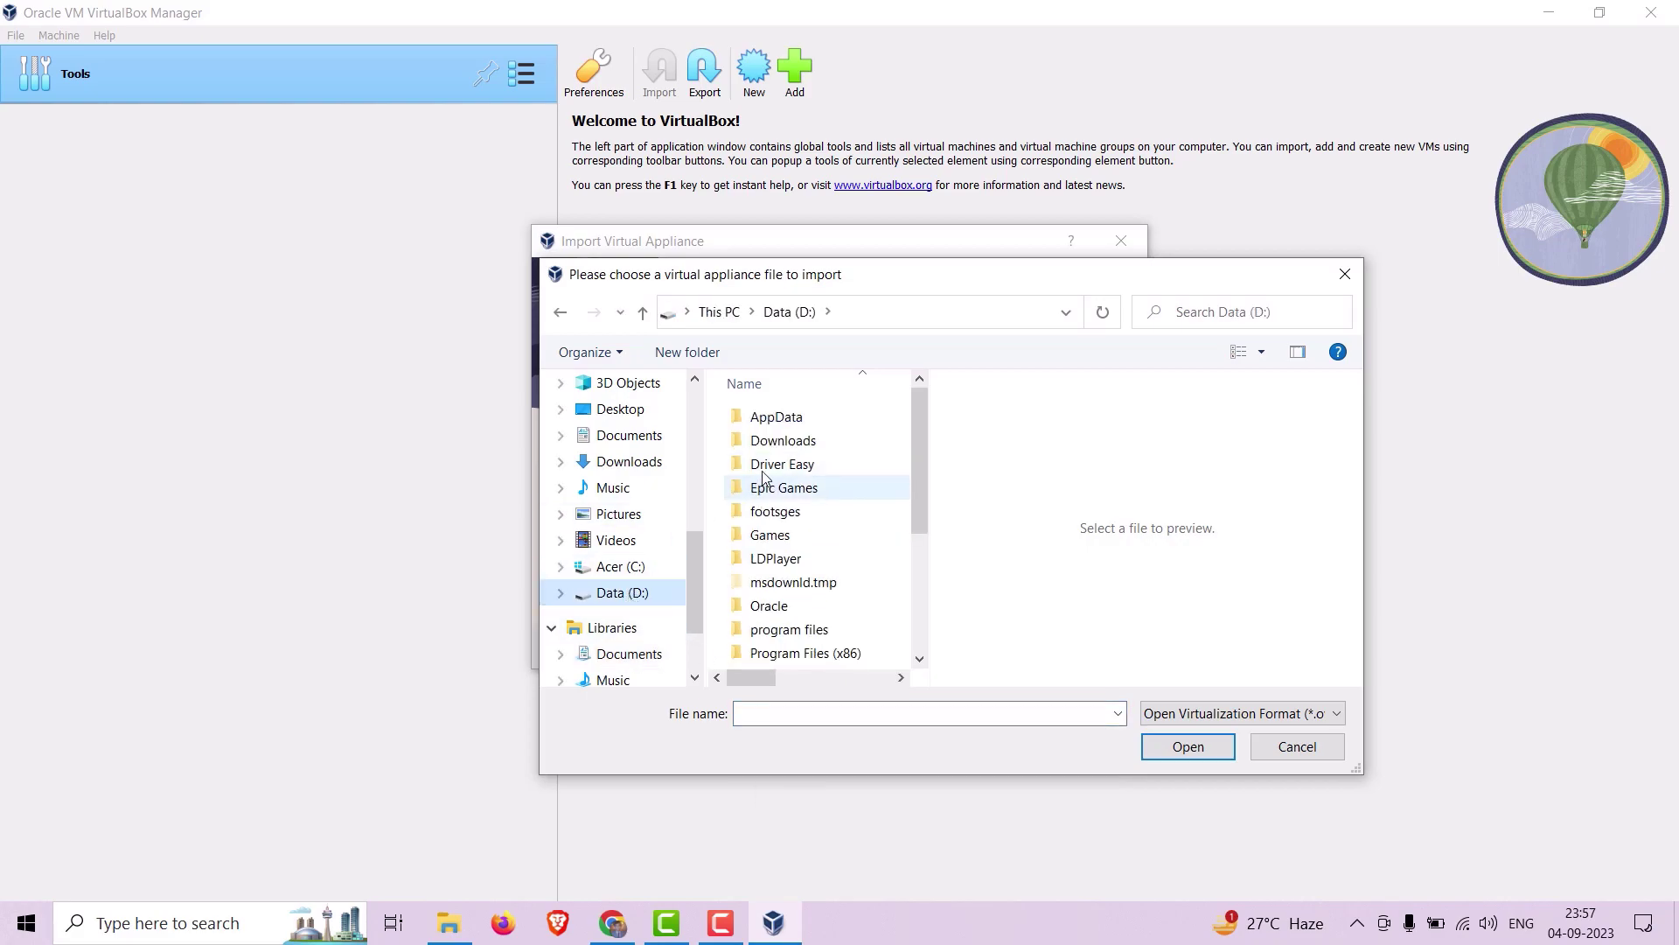
{"action": "left_click", "coordinate": [761, 443]}
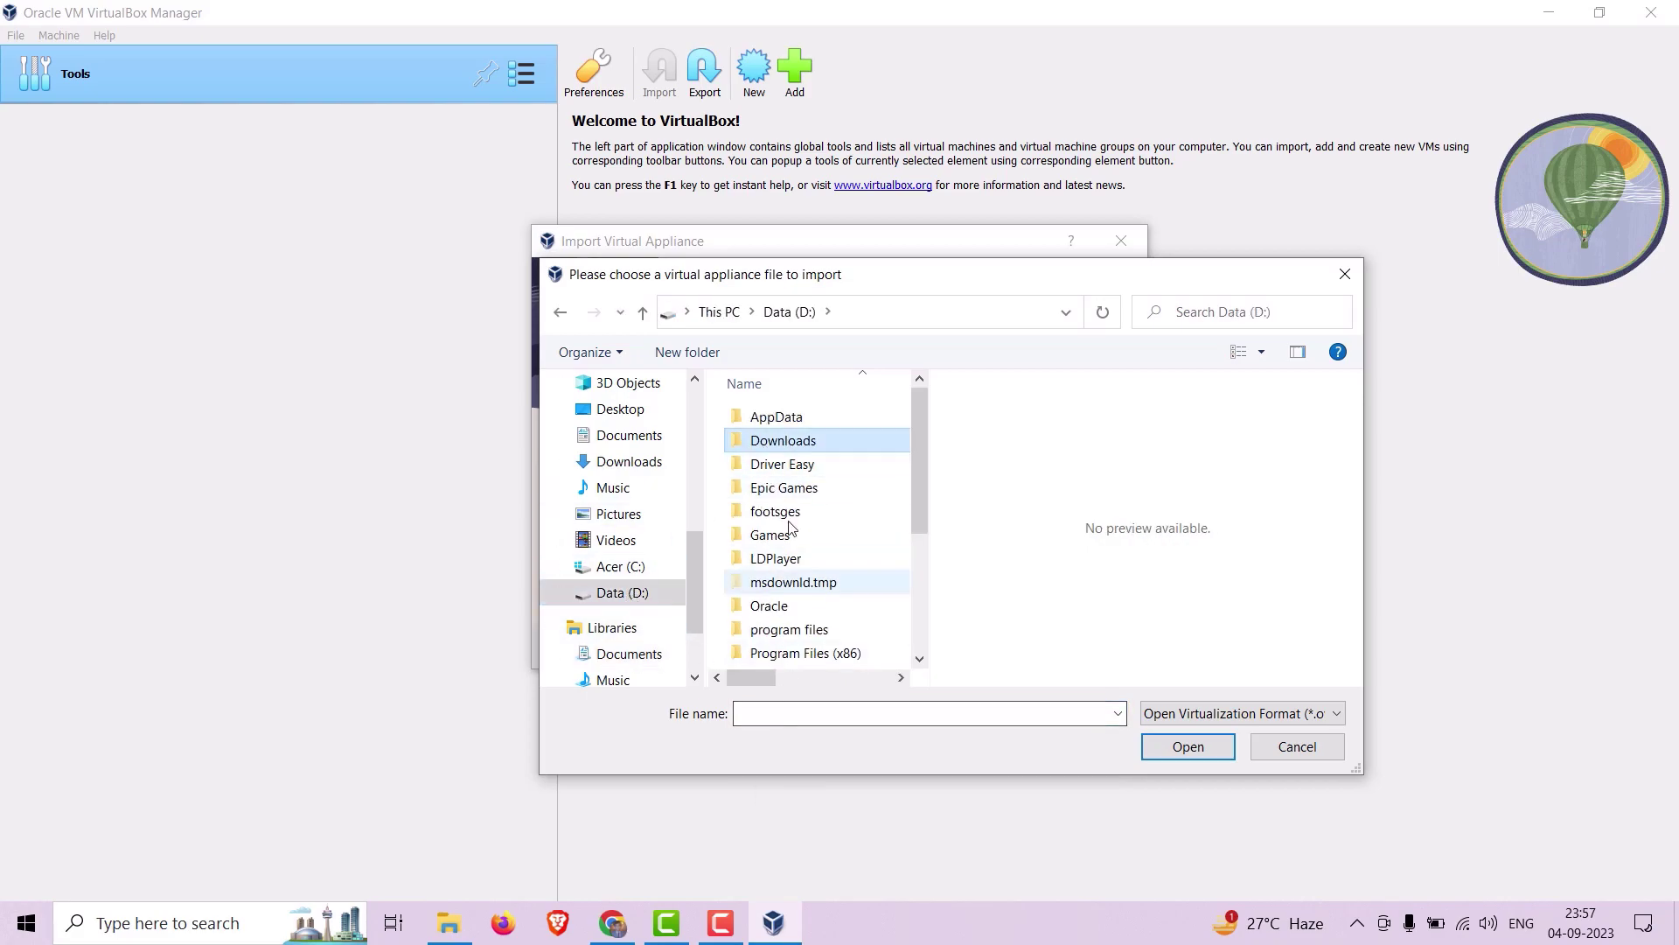
{"action": "double_click", "coordinate": [801, 441]}
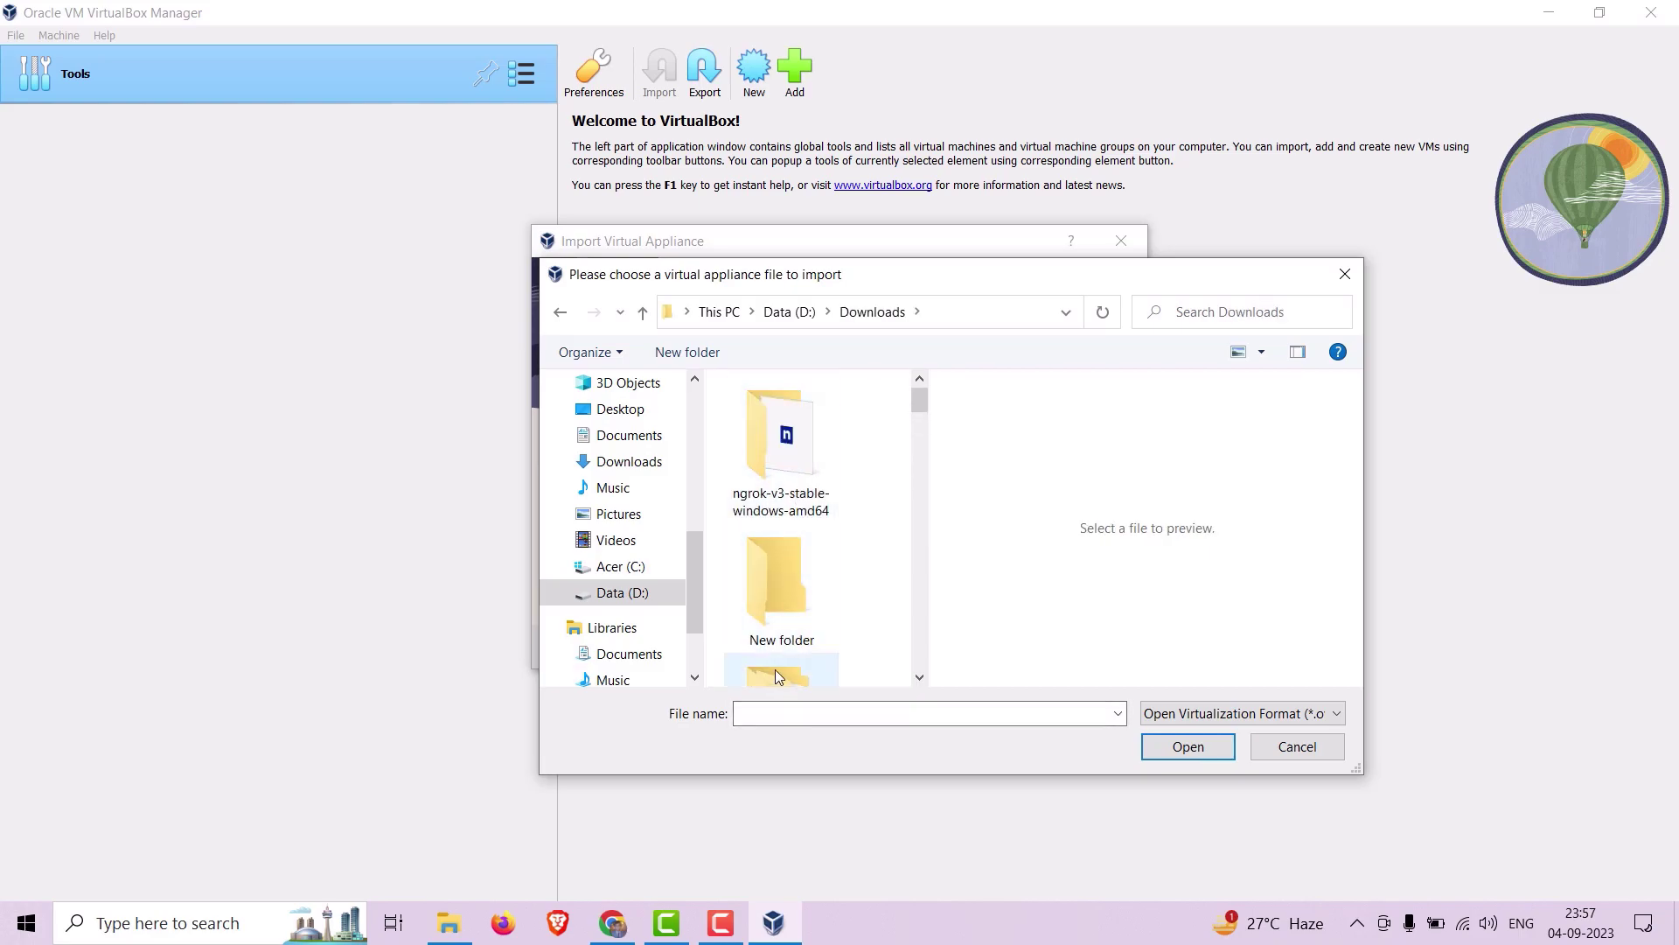
{"action": "left_click", "coordinate": [765, 709]}
{"action": "type", "text": "Wh"}
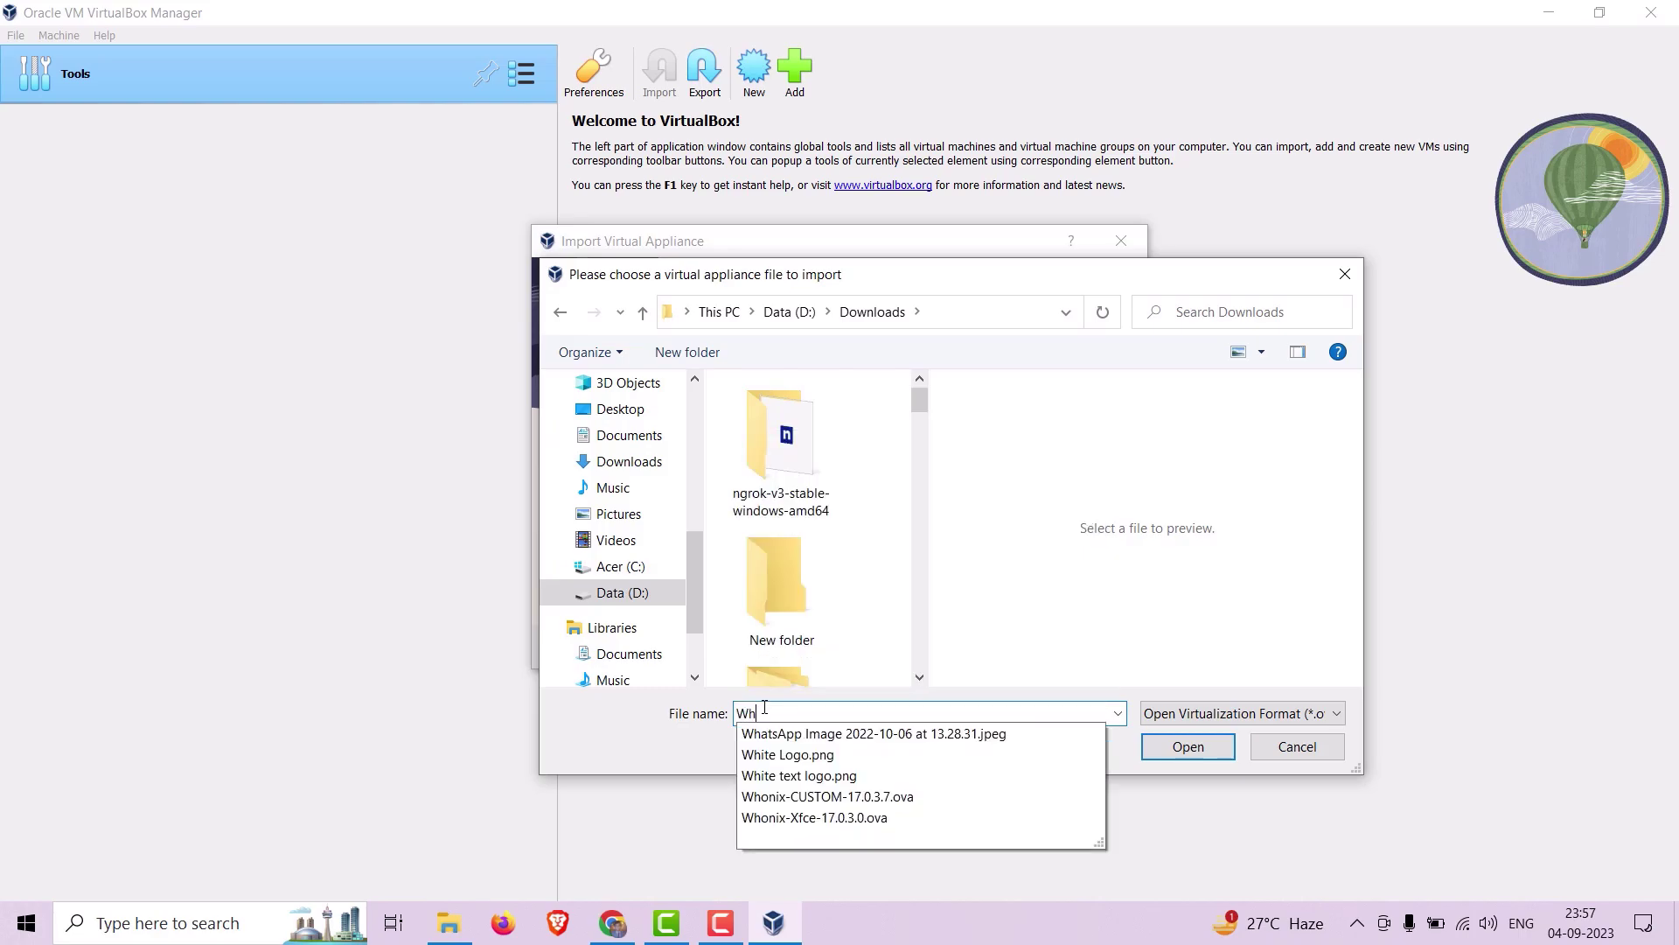
{"action": "left_click", "coordinate": [829, 818]}
{"action": "left_click", "coordinate": [1187, 746]}
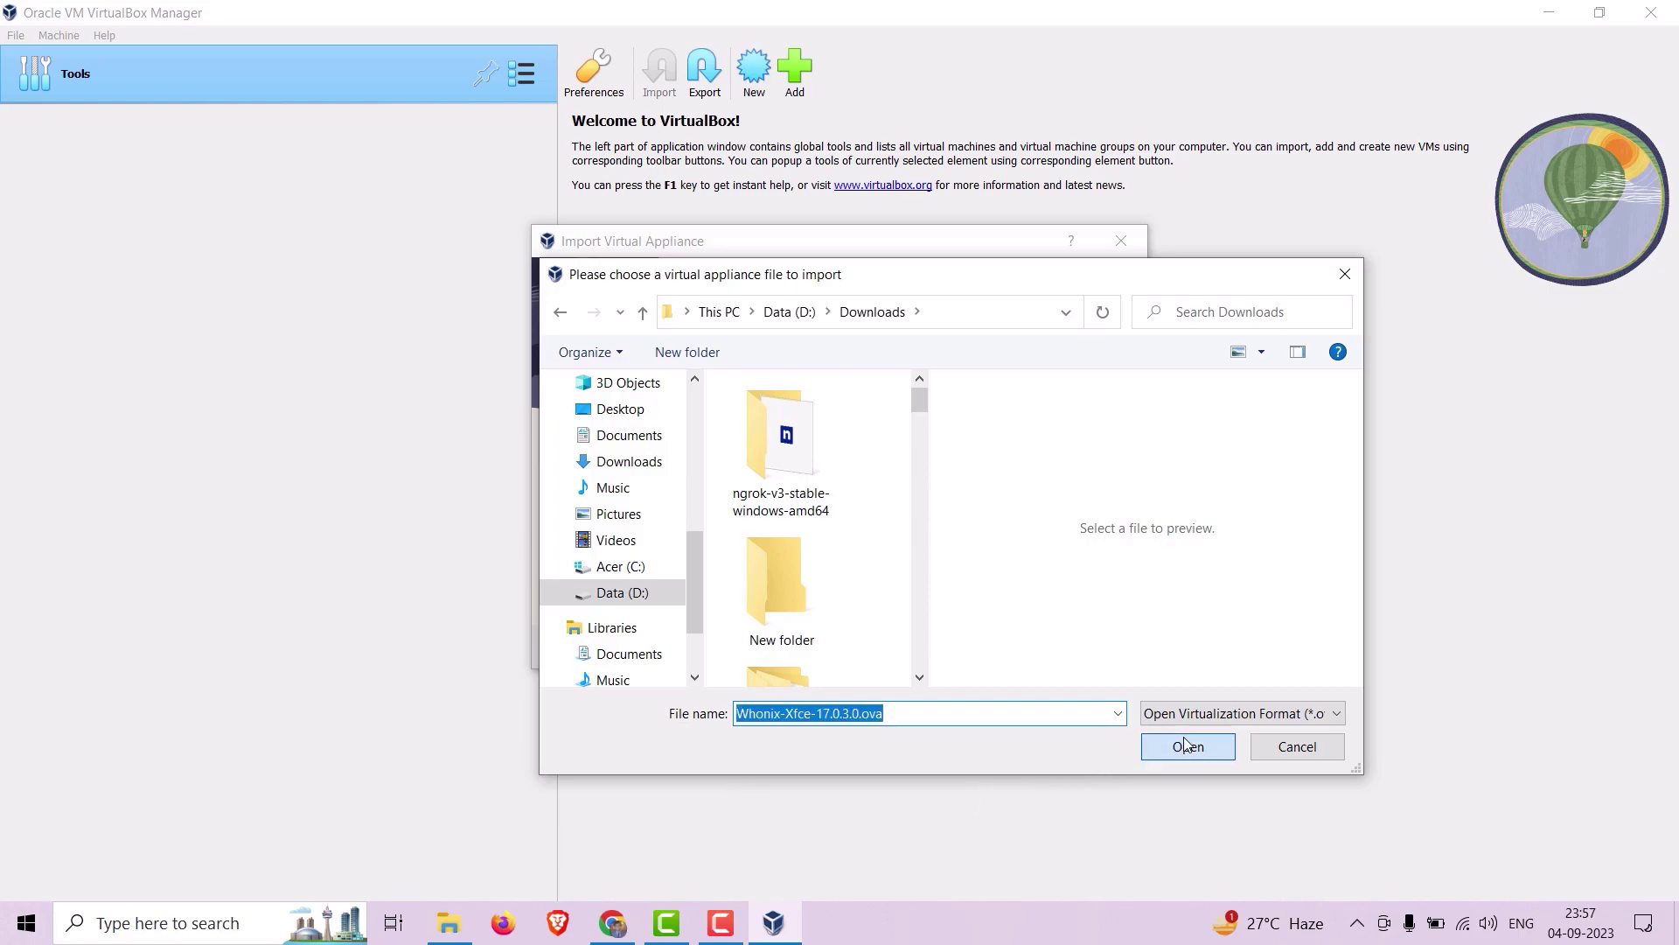
- Import the appliance with its default settings and agree to the Whonix-Gateway-Xfce and Whonix-Workstation-Xfce licenses
{"action": "left_click", "coordinate": [1022, 658]}
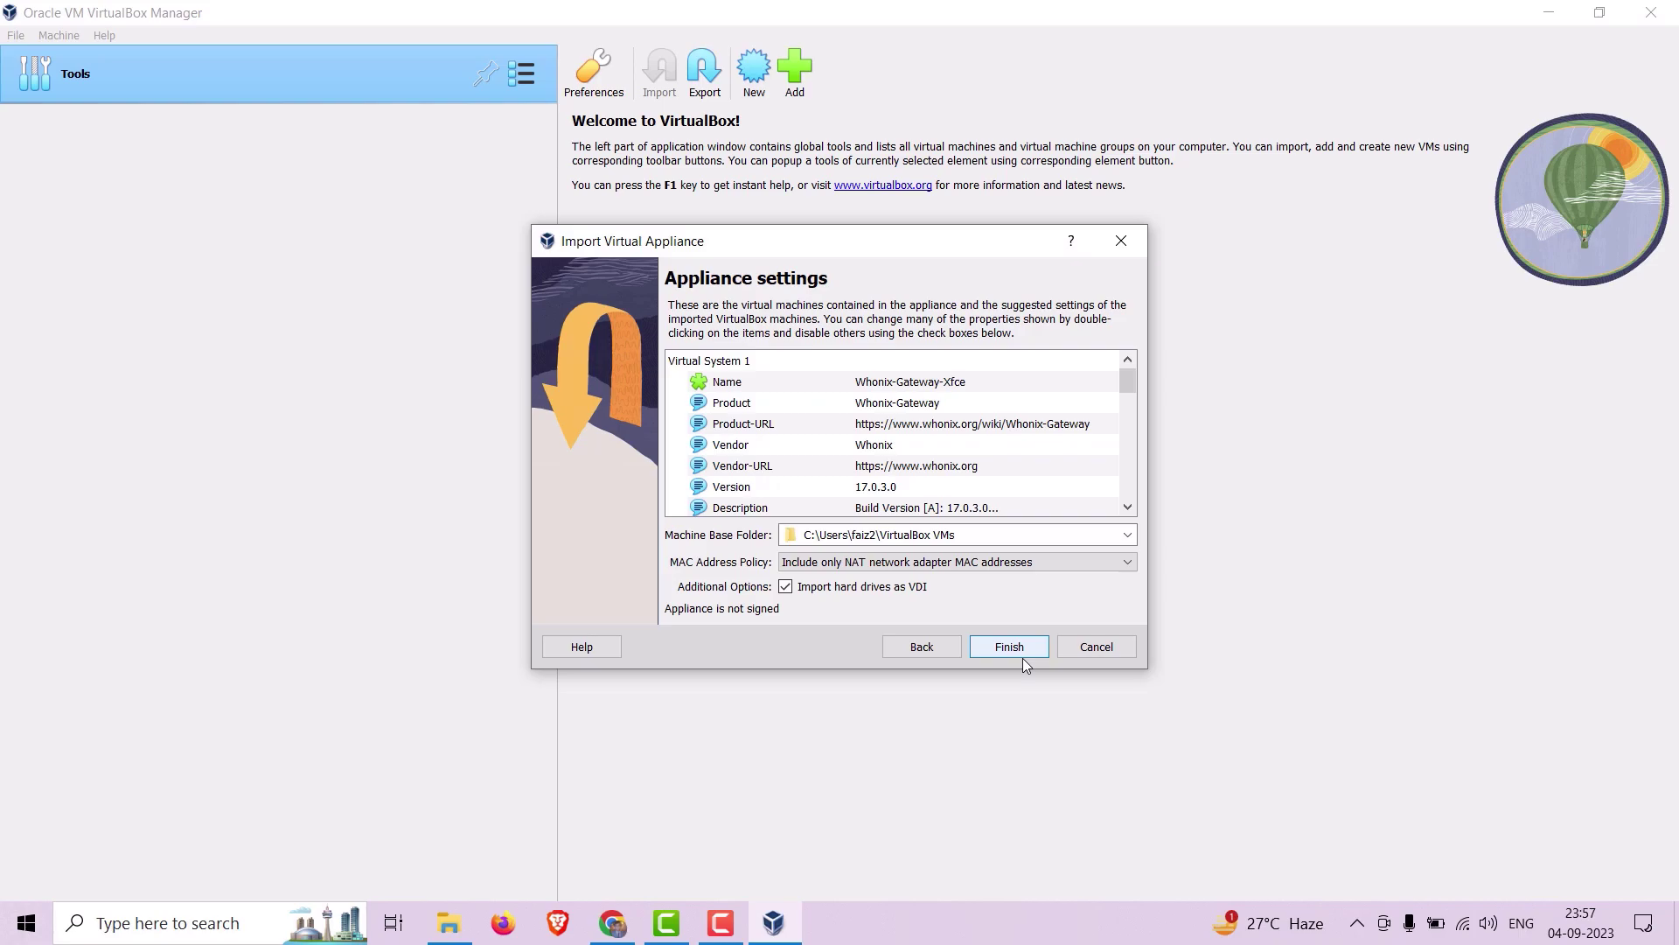
{"action": "left_click", "coordinate": [1023, 658]}
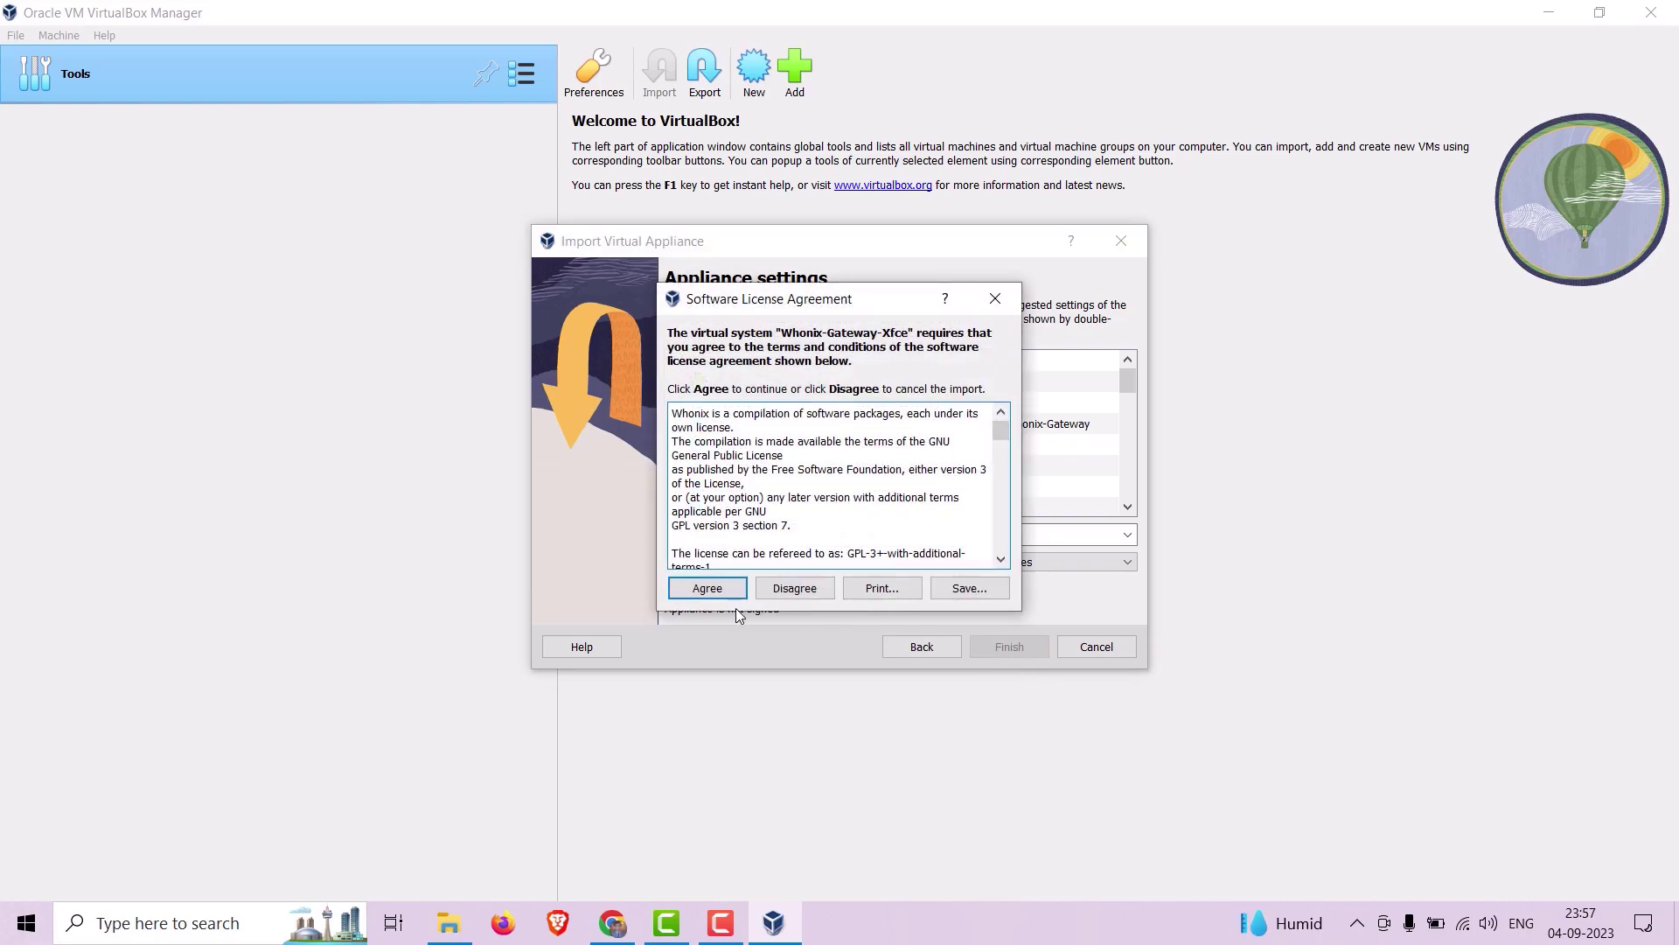
{"action": "left_click", "coordinate": [716, 596]}
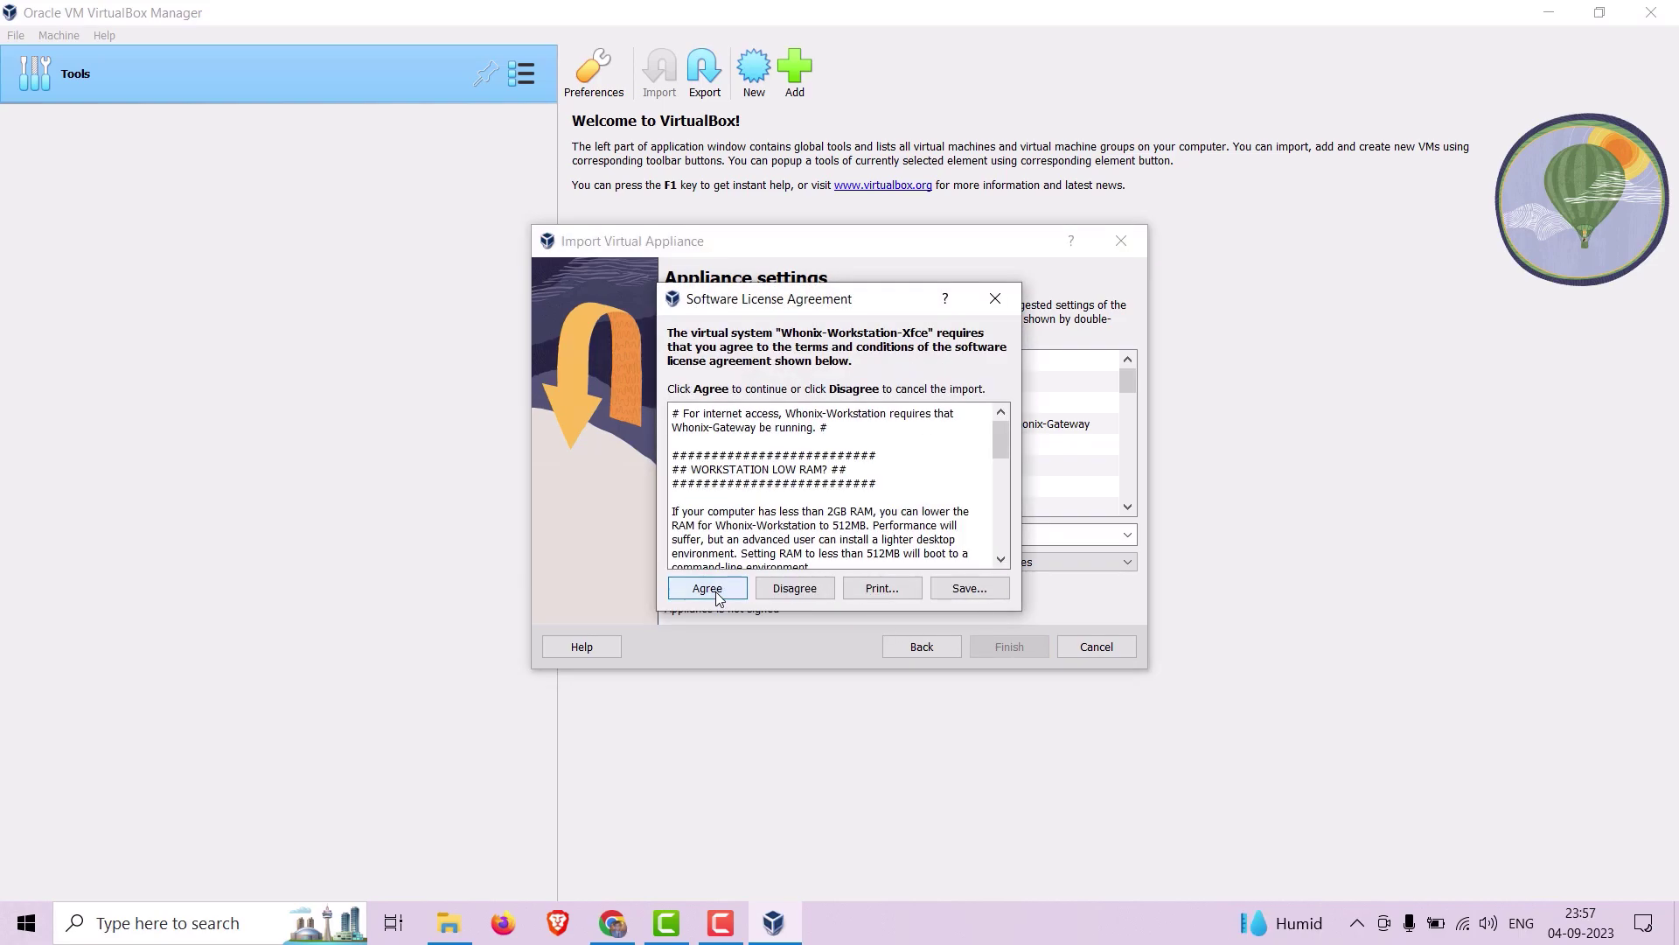
{"action": "left_click", "coordinate": [716, 596]}
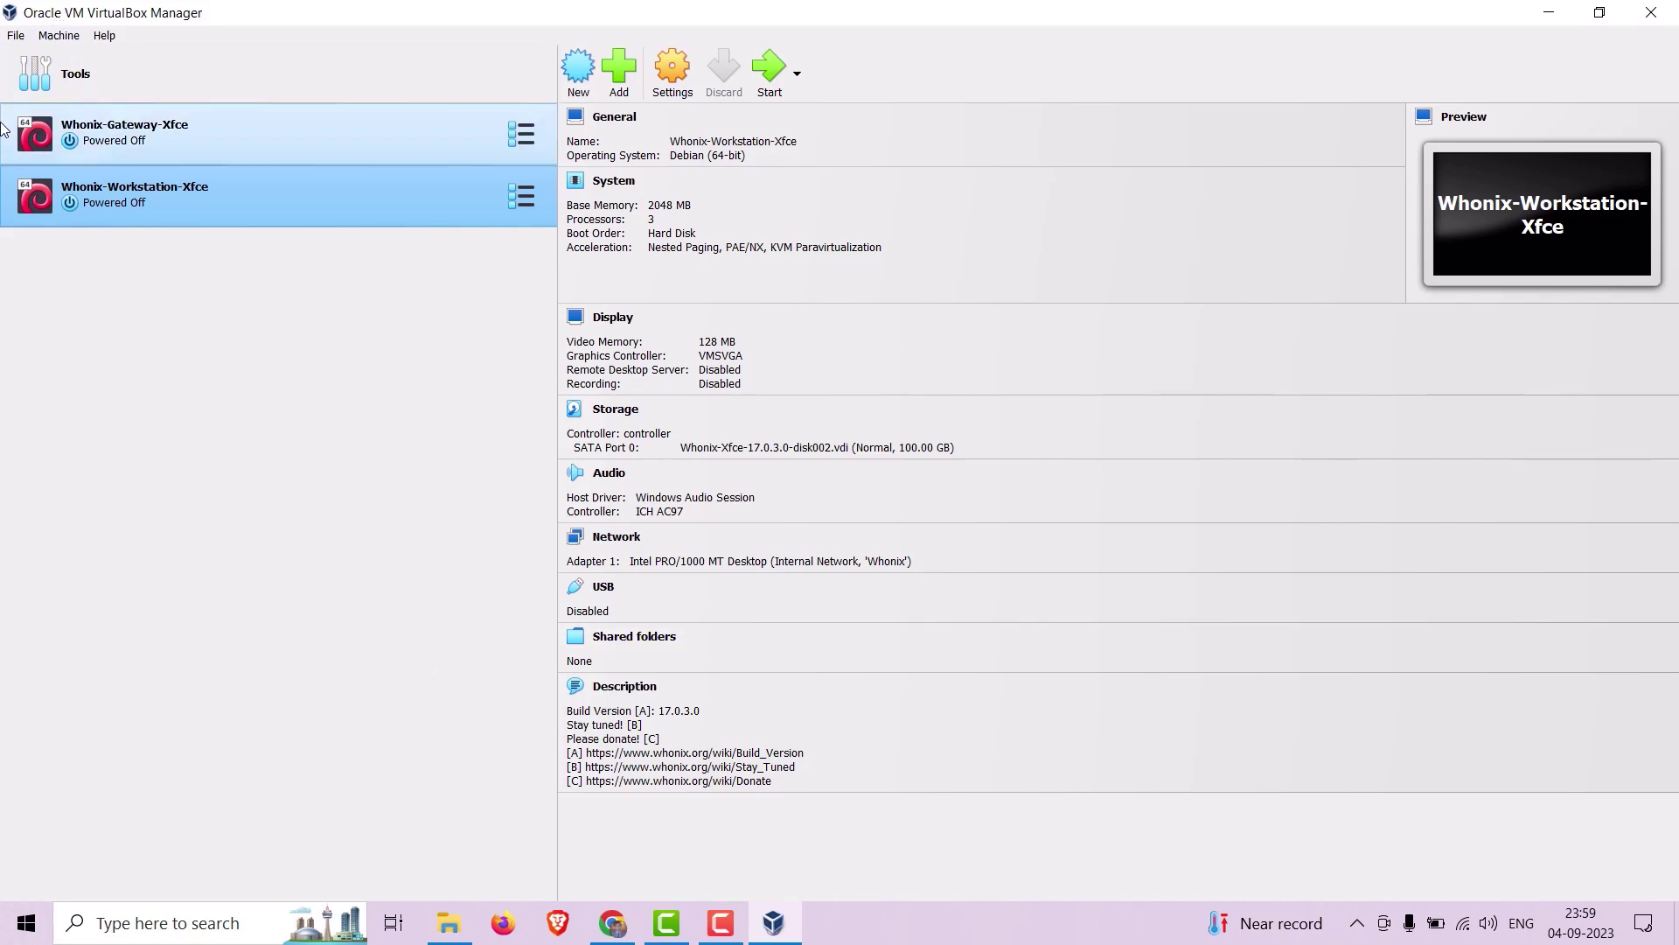
- Close the MySQL installer console, start the Whonix-Gateway-Xfce virtual machine, and maximize its window while it boots
{"action": "left_click", "coordinate": [188, 127]}
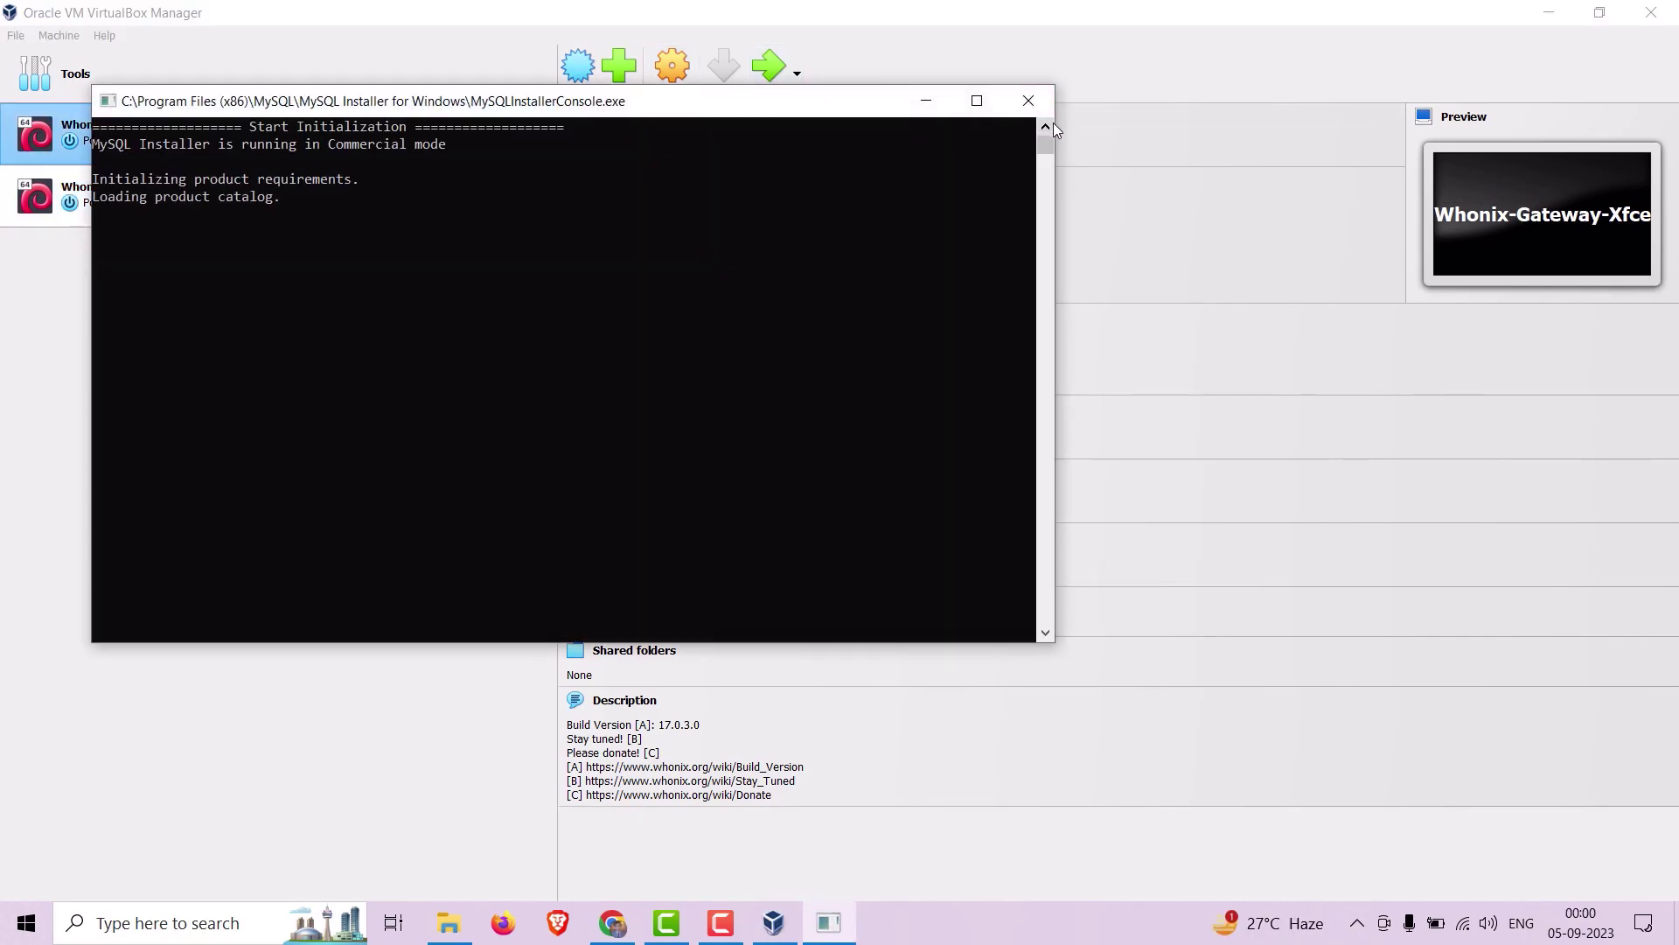
{"action": "left_click", "coordinate": [1031, 105]}
{"action": "left_click", "coordinate": [782, 88]}
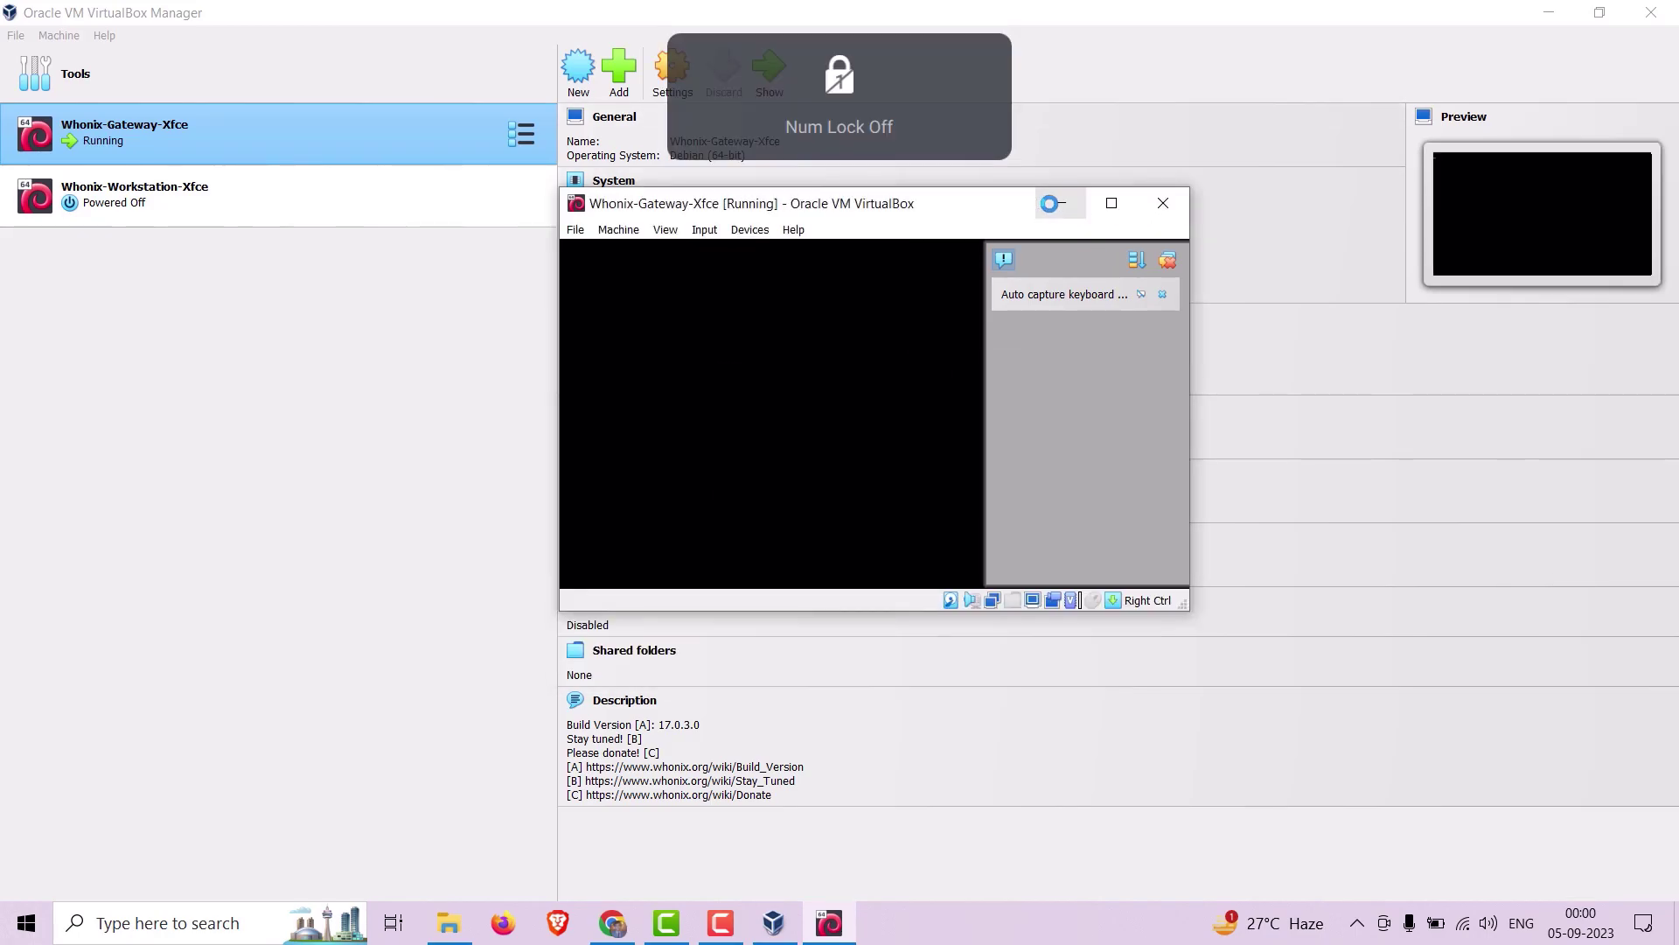
{"action": "double_click", "coordinate": [1037, 203]}
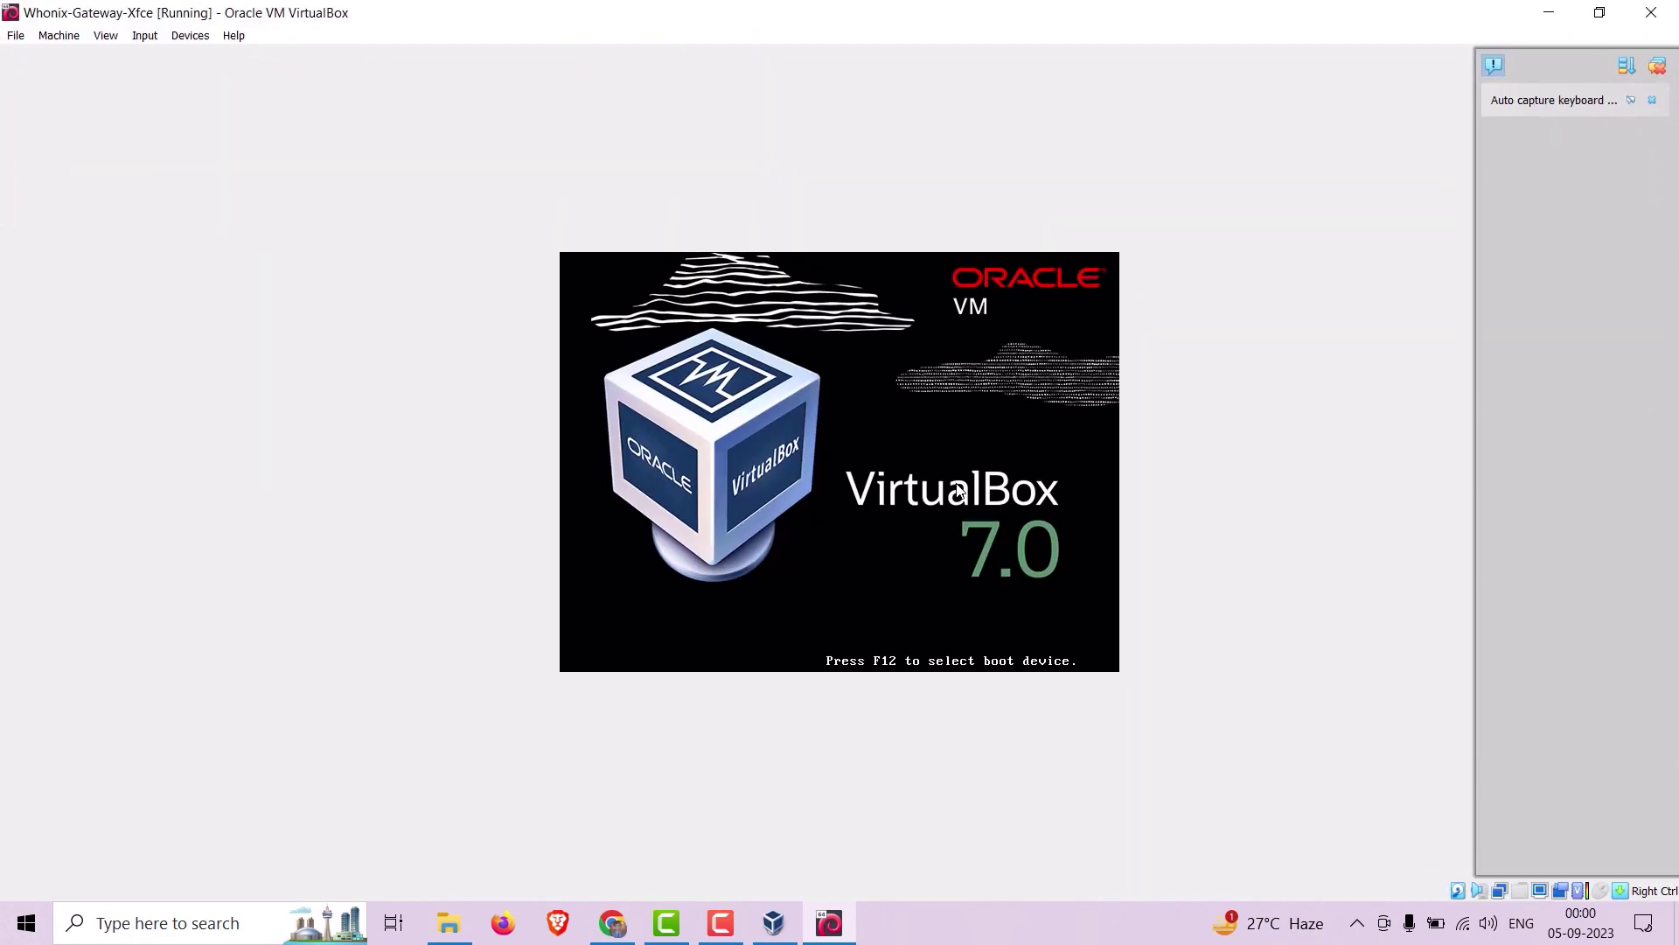
{"action": "key", "text": "Return"}
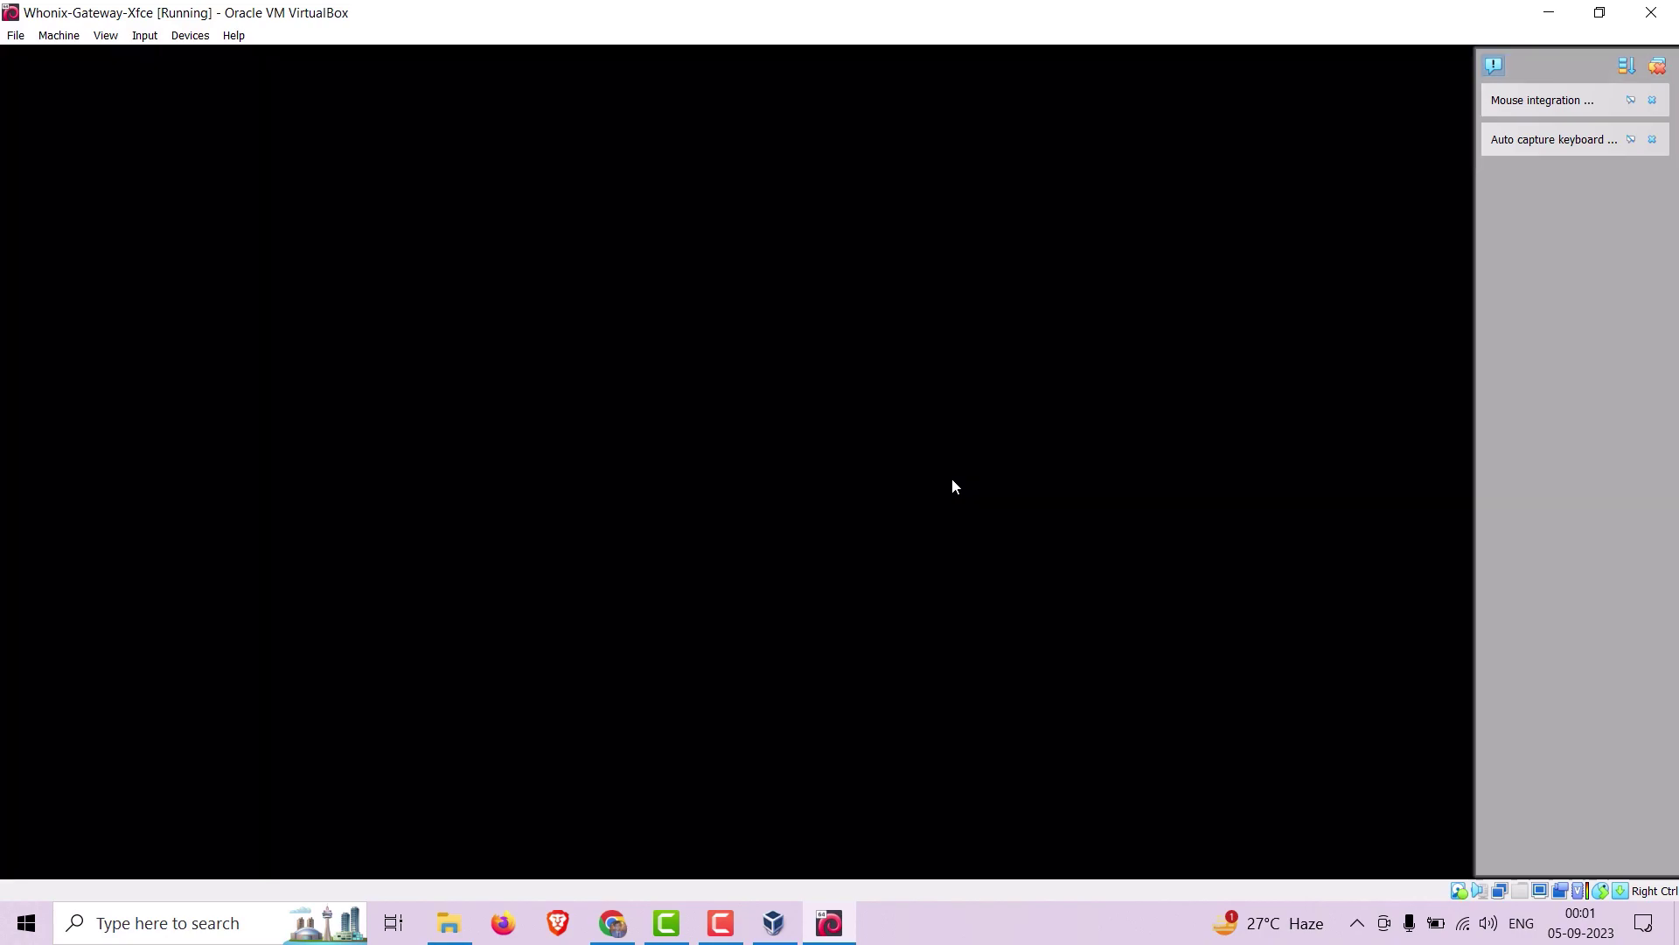
- Clear the virtual machine's notifications and complete the Whonix Setup Wizard, marking both information pages as Understood
{"action": "left_click", "coordinate": [1657, 68]}
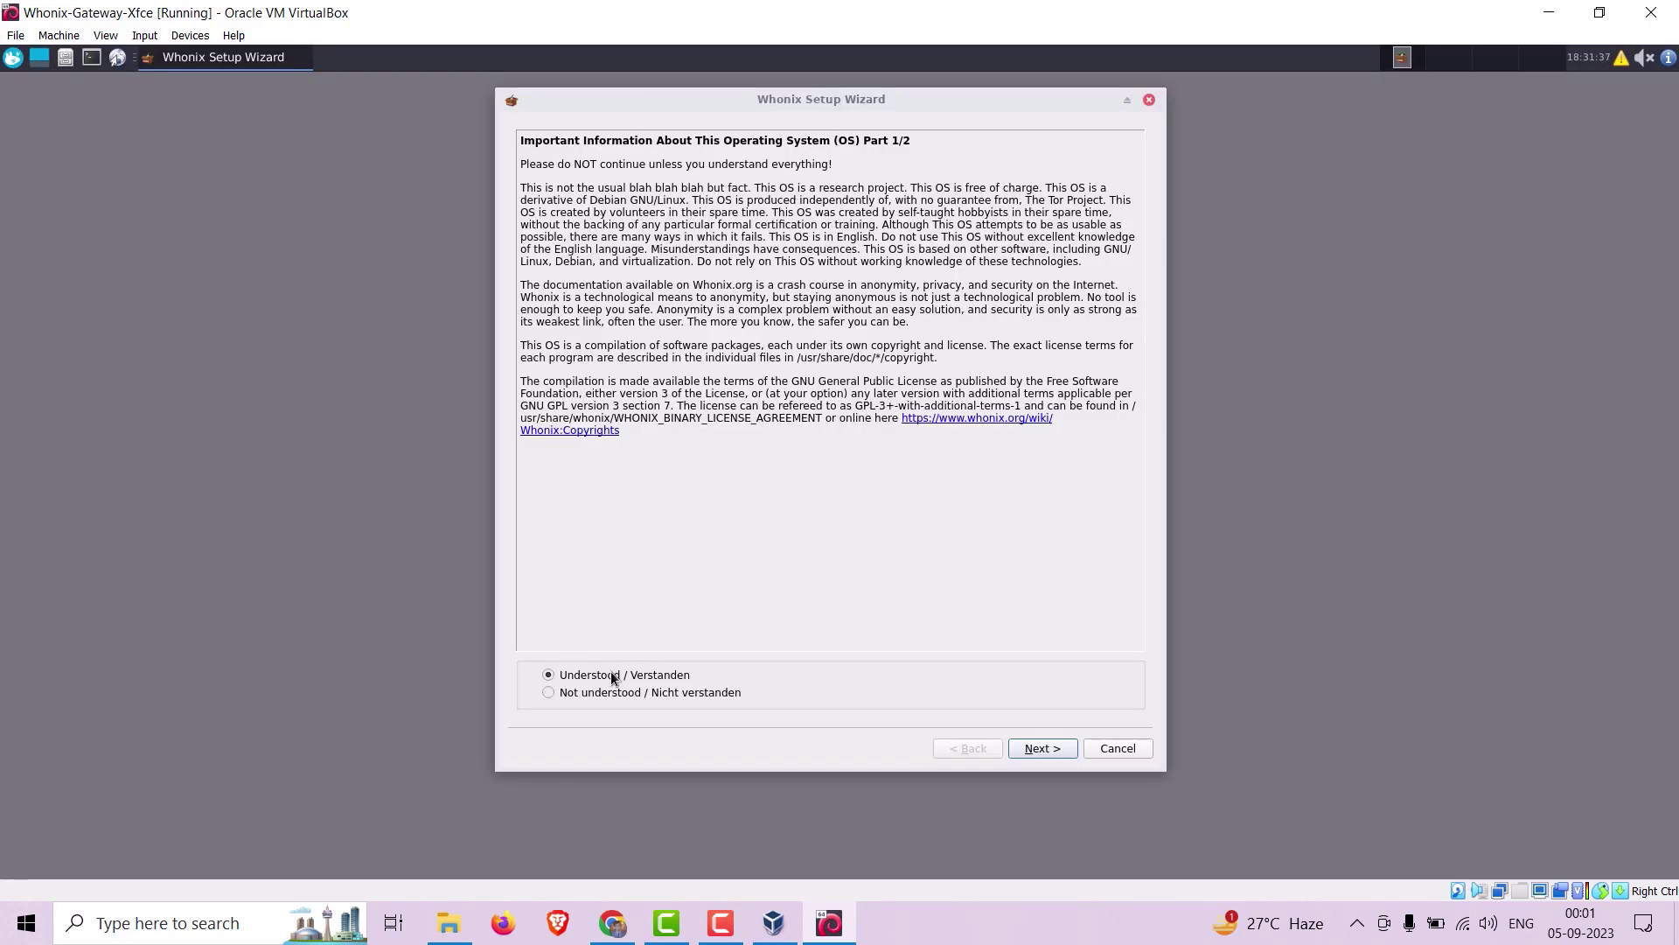
{"action": "left_click", "coordinate": [1036, 754]}
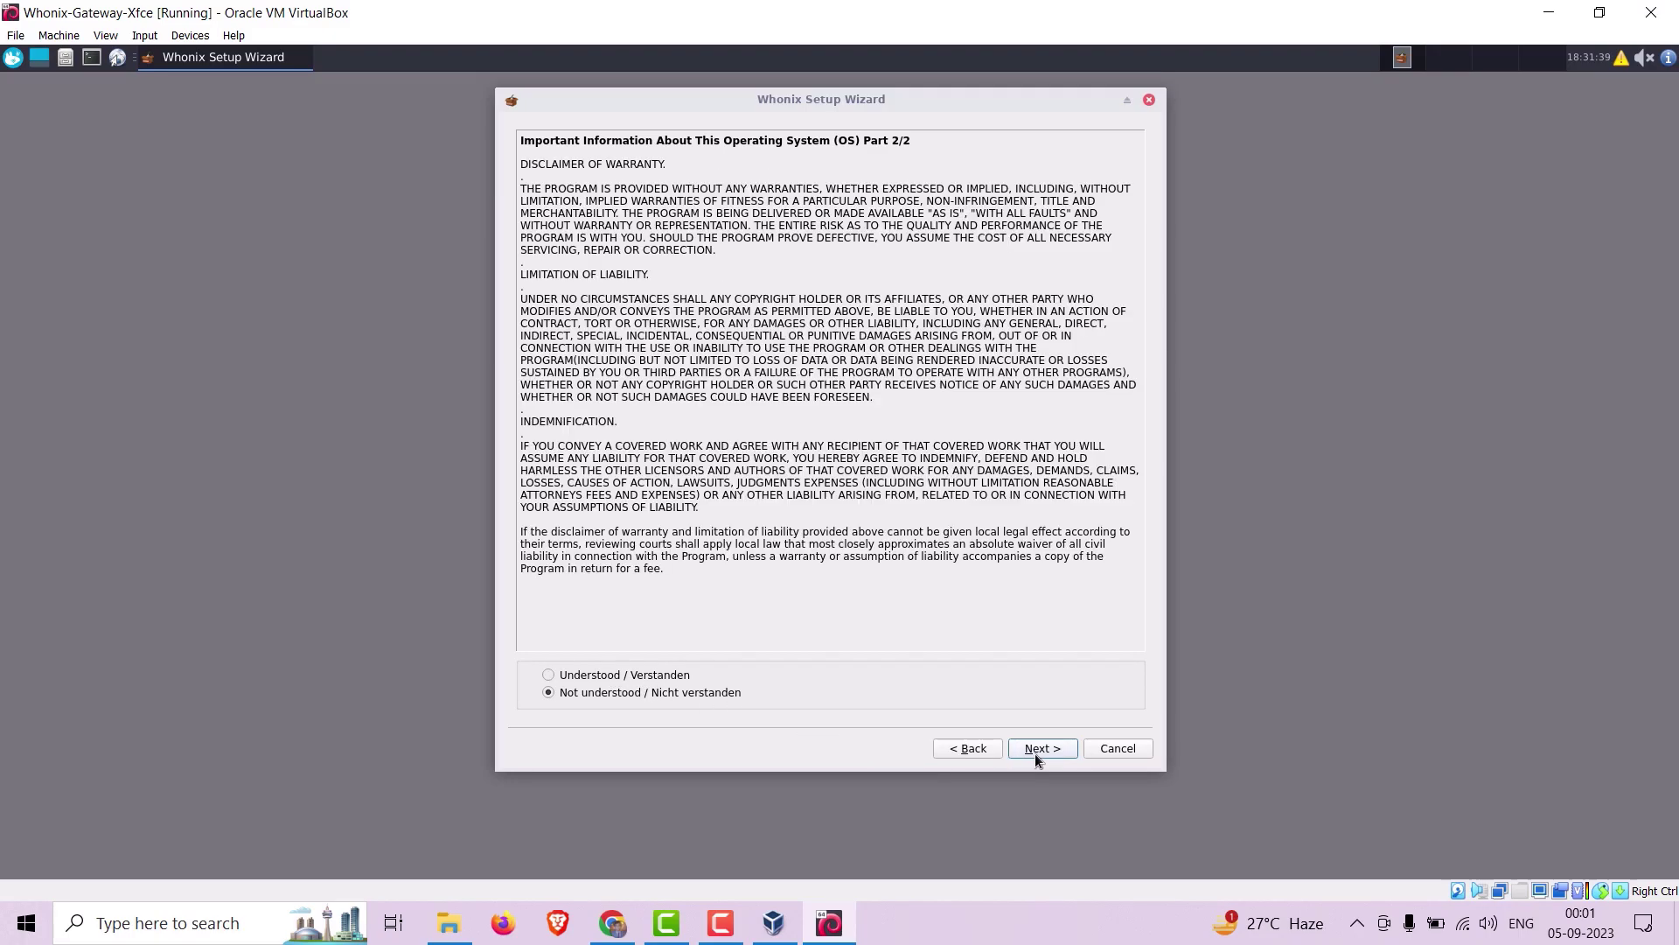
{"action": "left_click", "coordinate": [642, 675]}
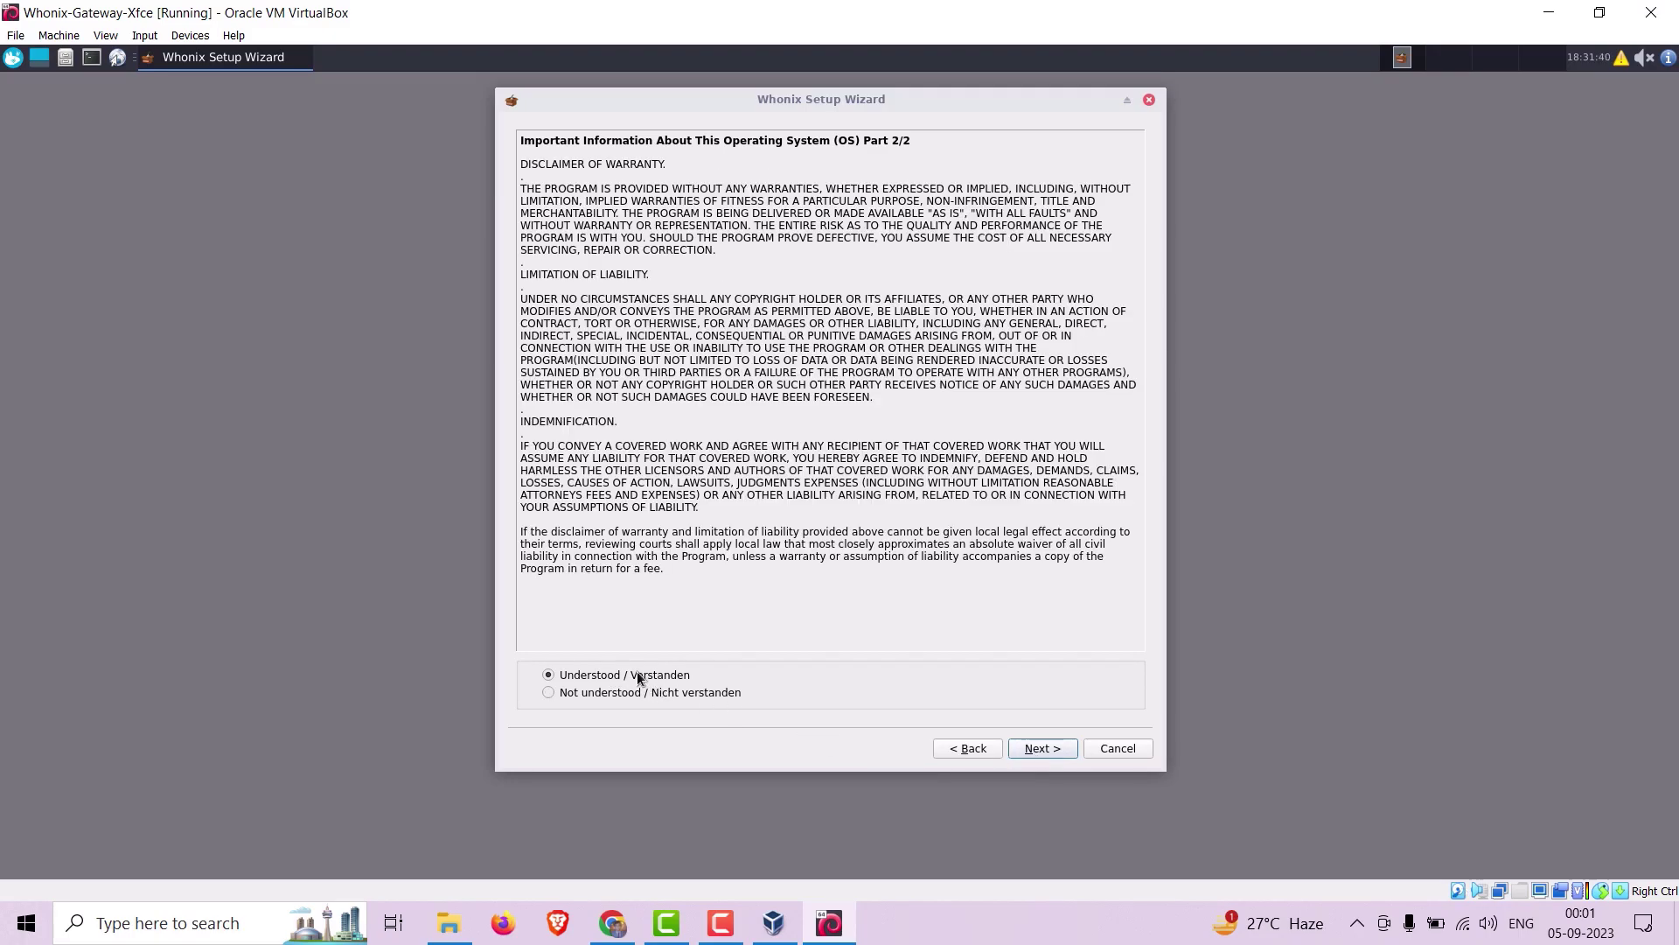
{"action": "left_click", "coordinate": [1040, 748]}
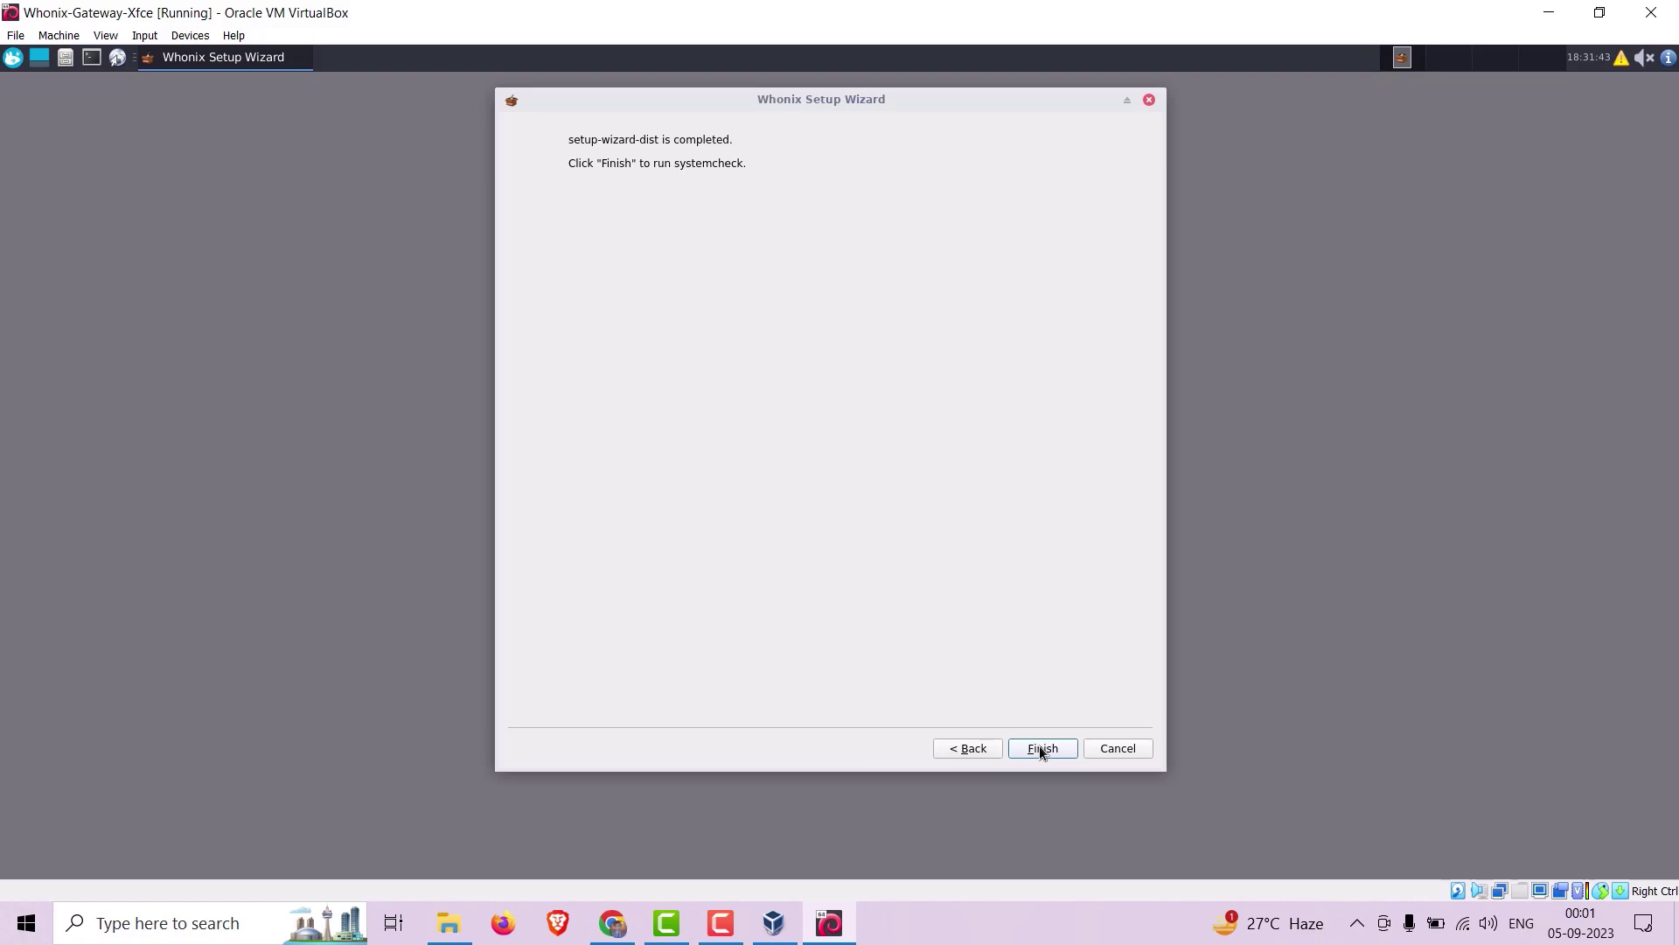
{"action": "left_click", "coordinate": [1051, 754]}
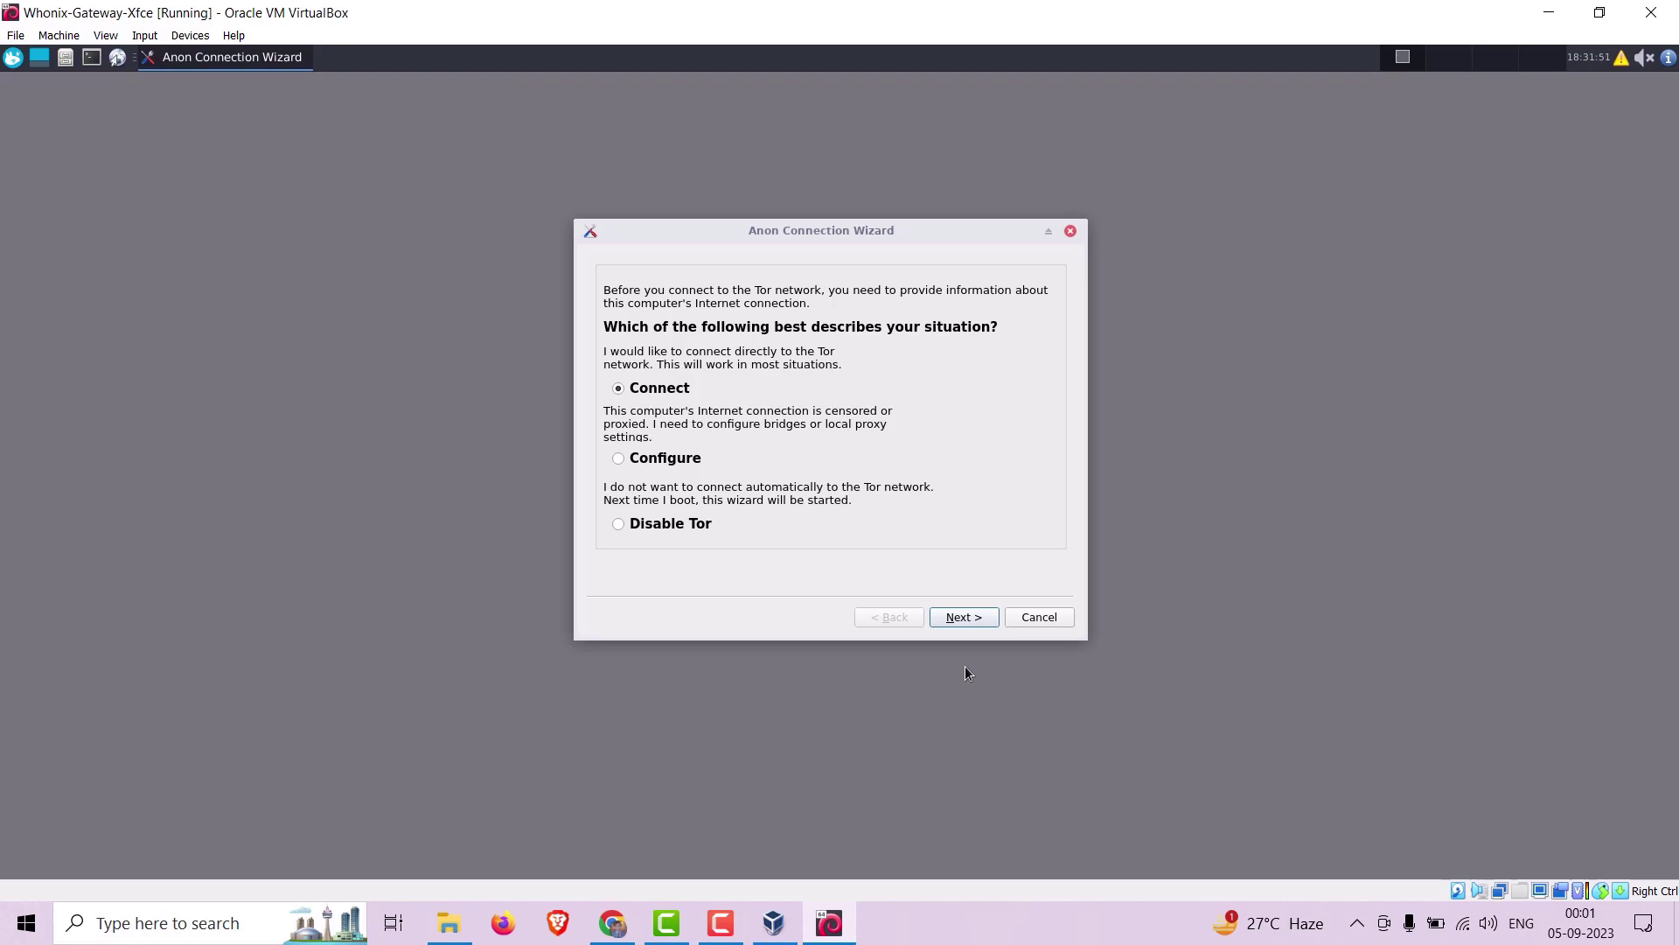
- Connect directly to the Tor network through the Anon Connection Wizard, dismiss the systemcheck report, and leave the Gateway window
{"action": "left_click", "coordinate": [978, 619]}
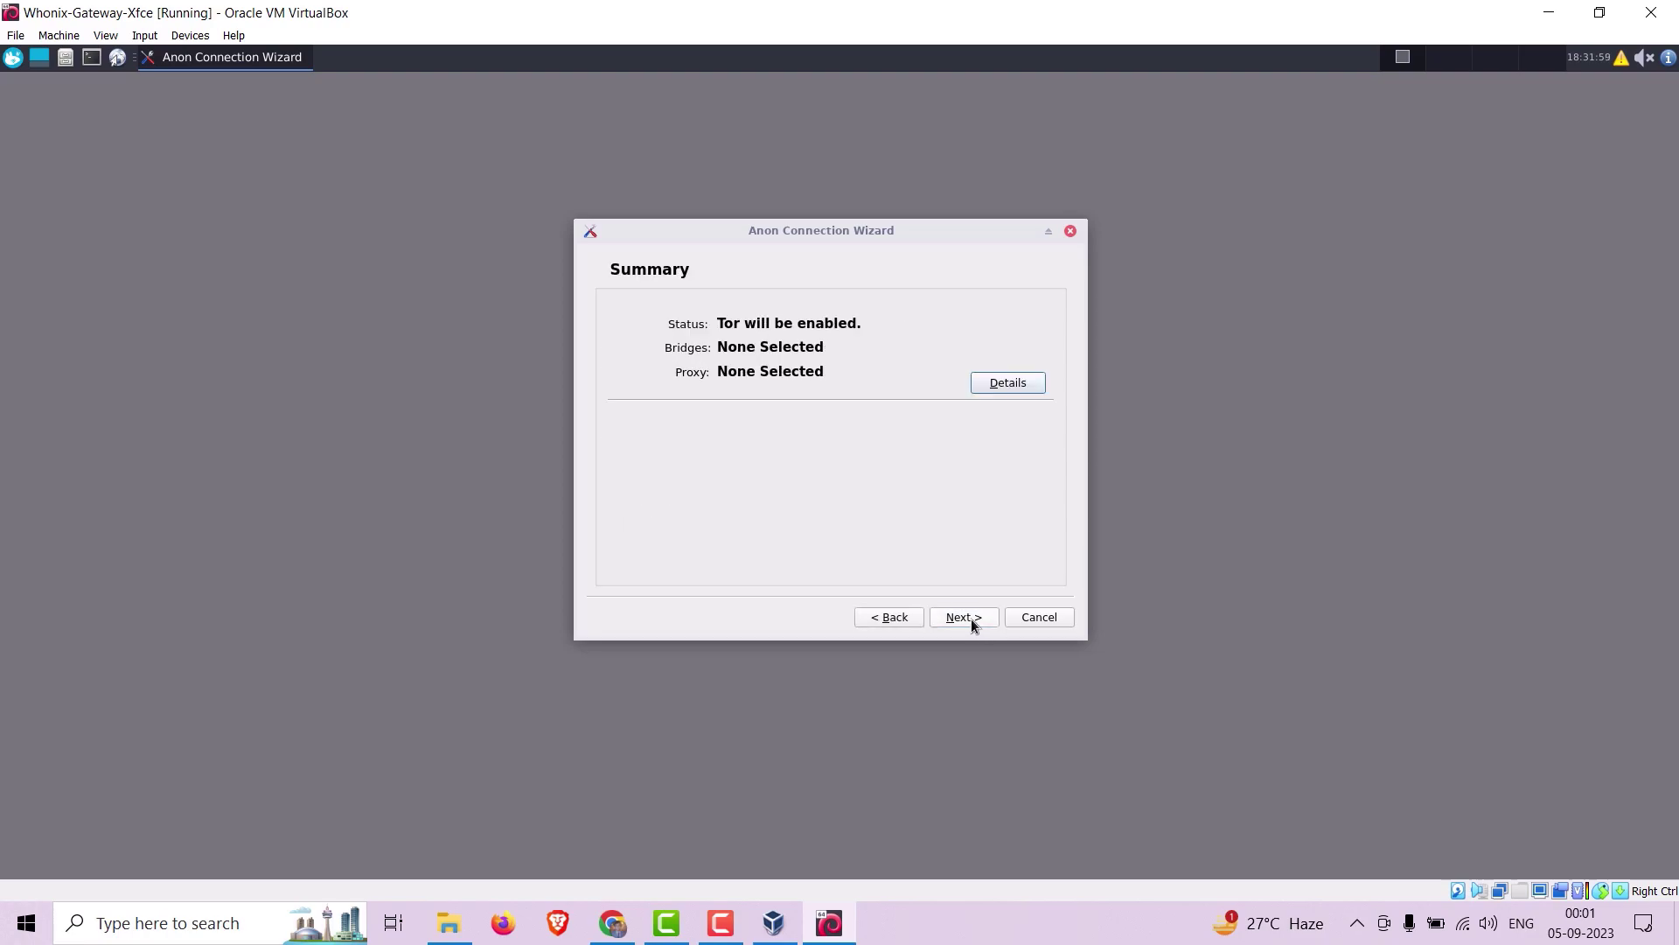
{"action": "left_click", "coordinate": [969, 617]}
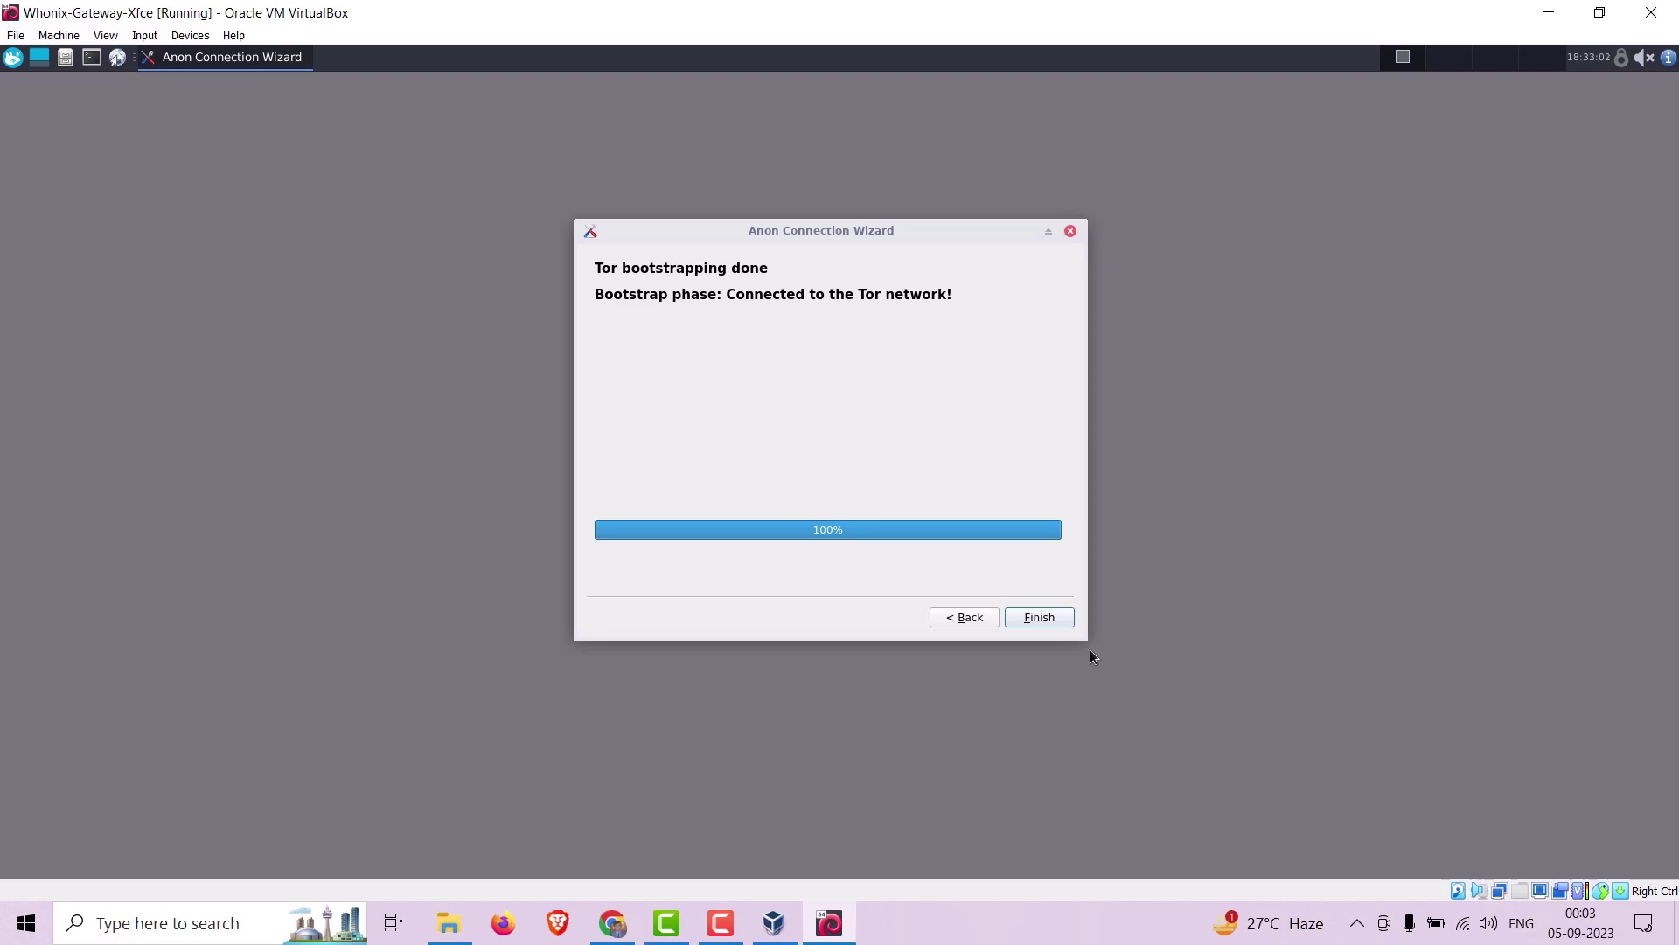
{"action": "left_click", "coordinate": [1034, 619]}
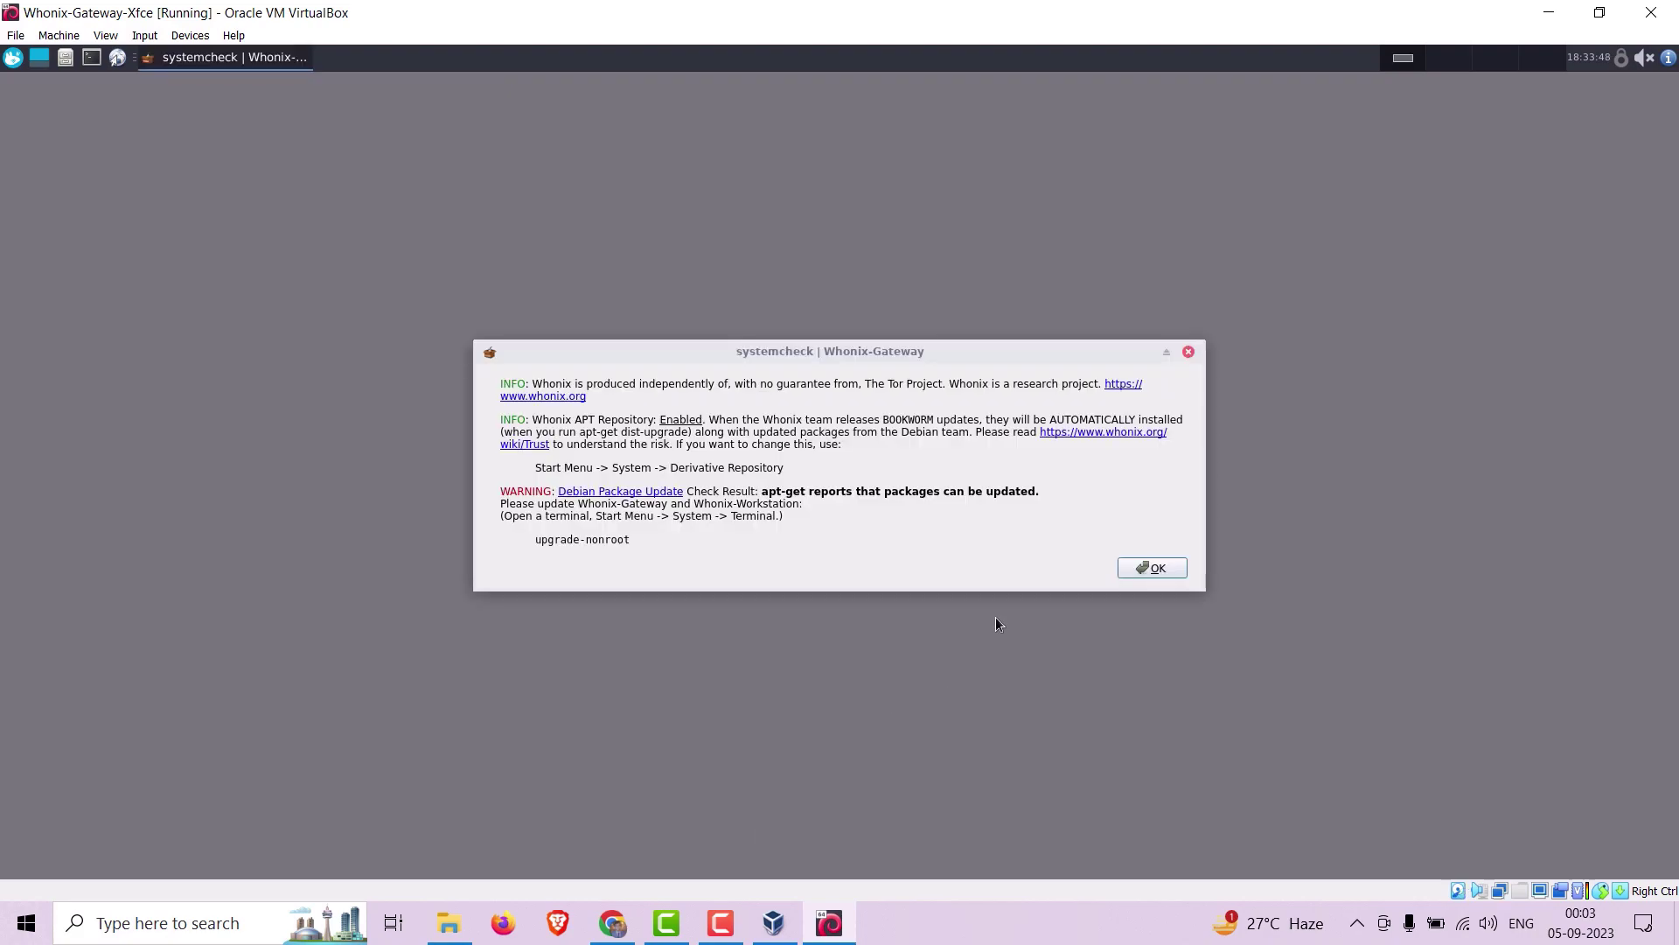
{"action": "left_click", "coordinate": [1152, 568]}
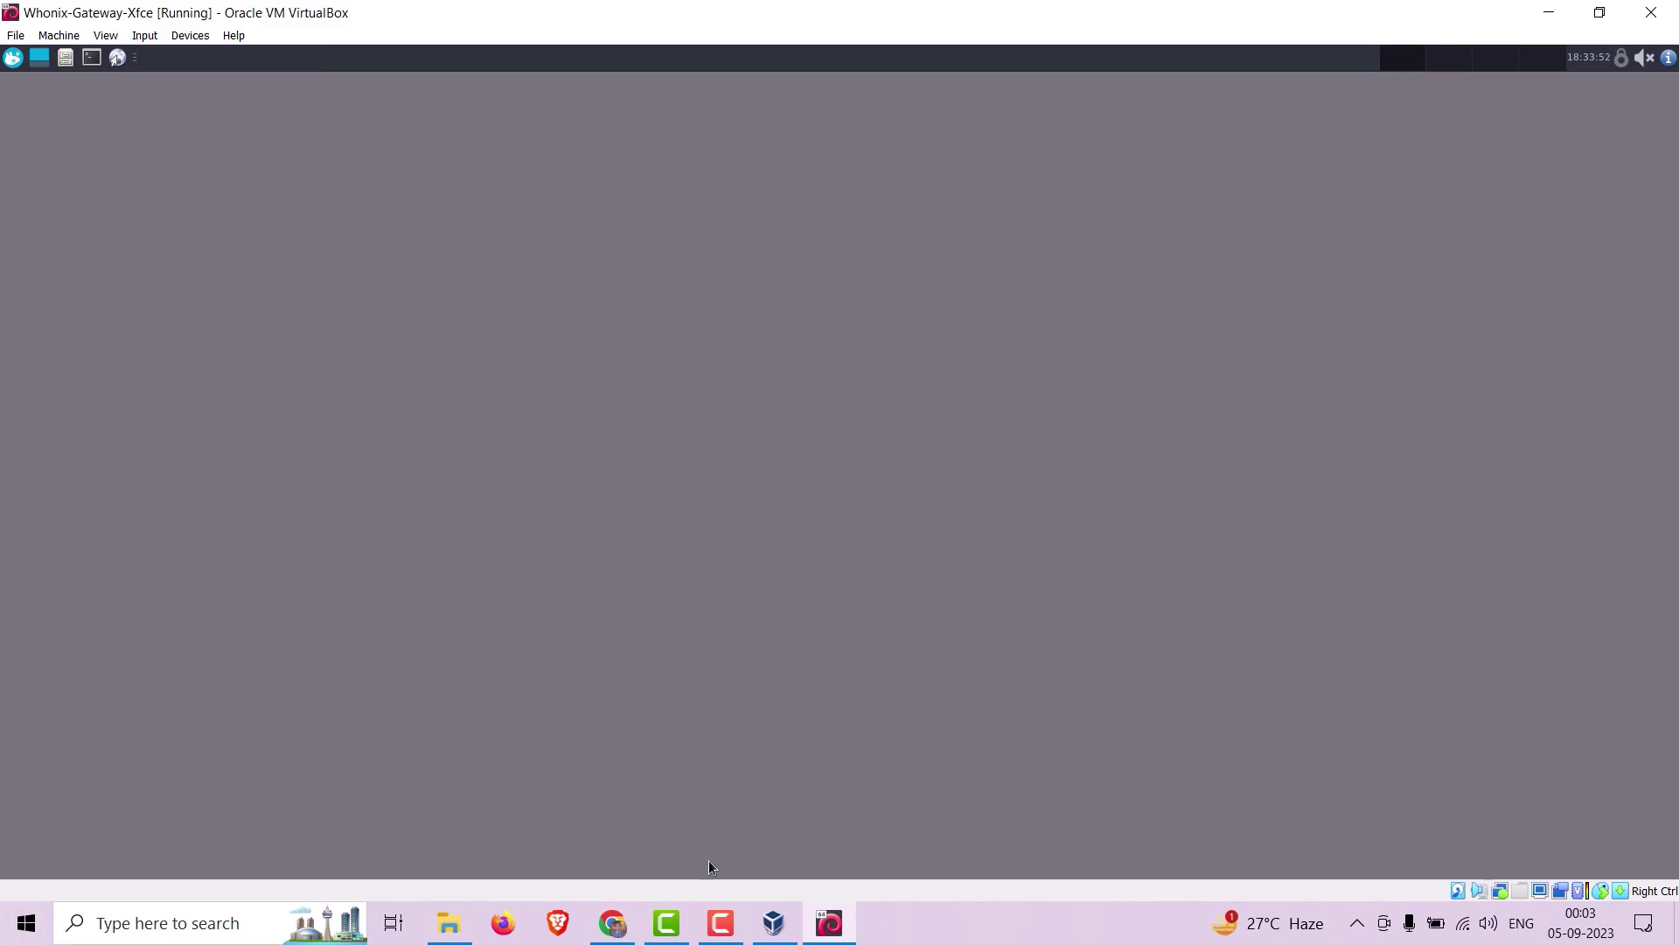
{"action": "left_click", "coordinate": [776, 930]}
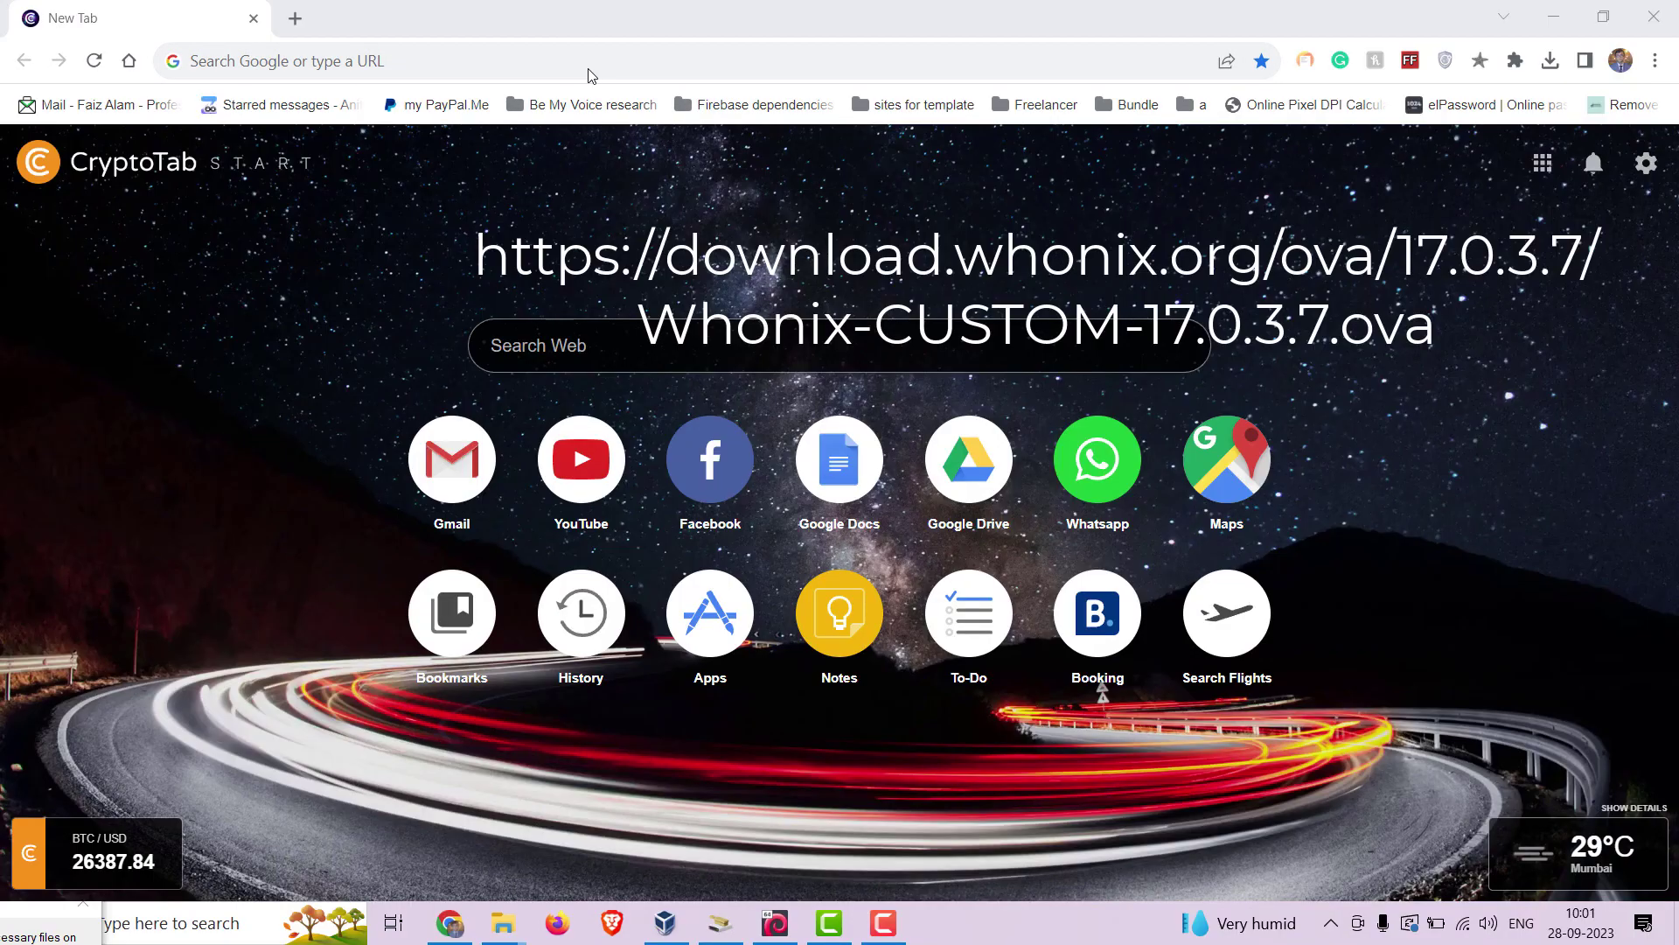
{"action": "left_click", "coordinate": [587, 63]}
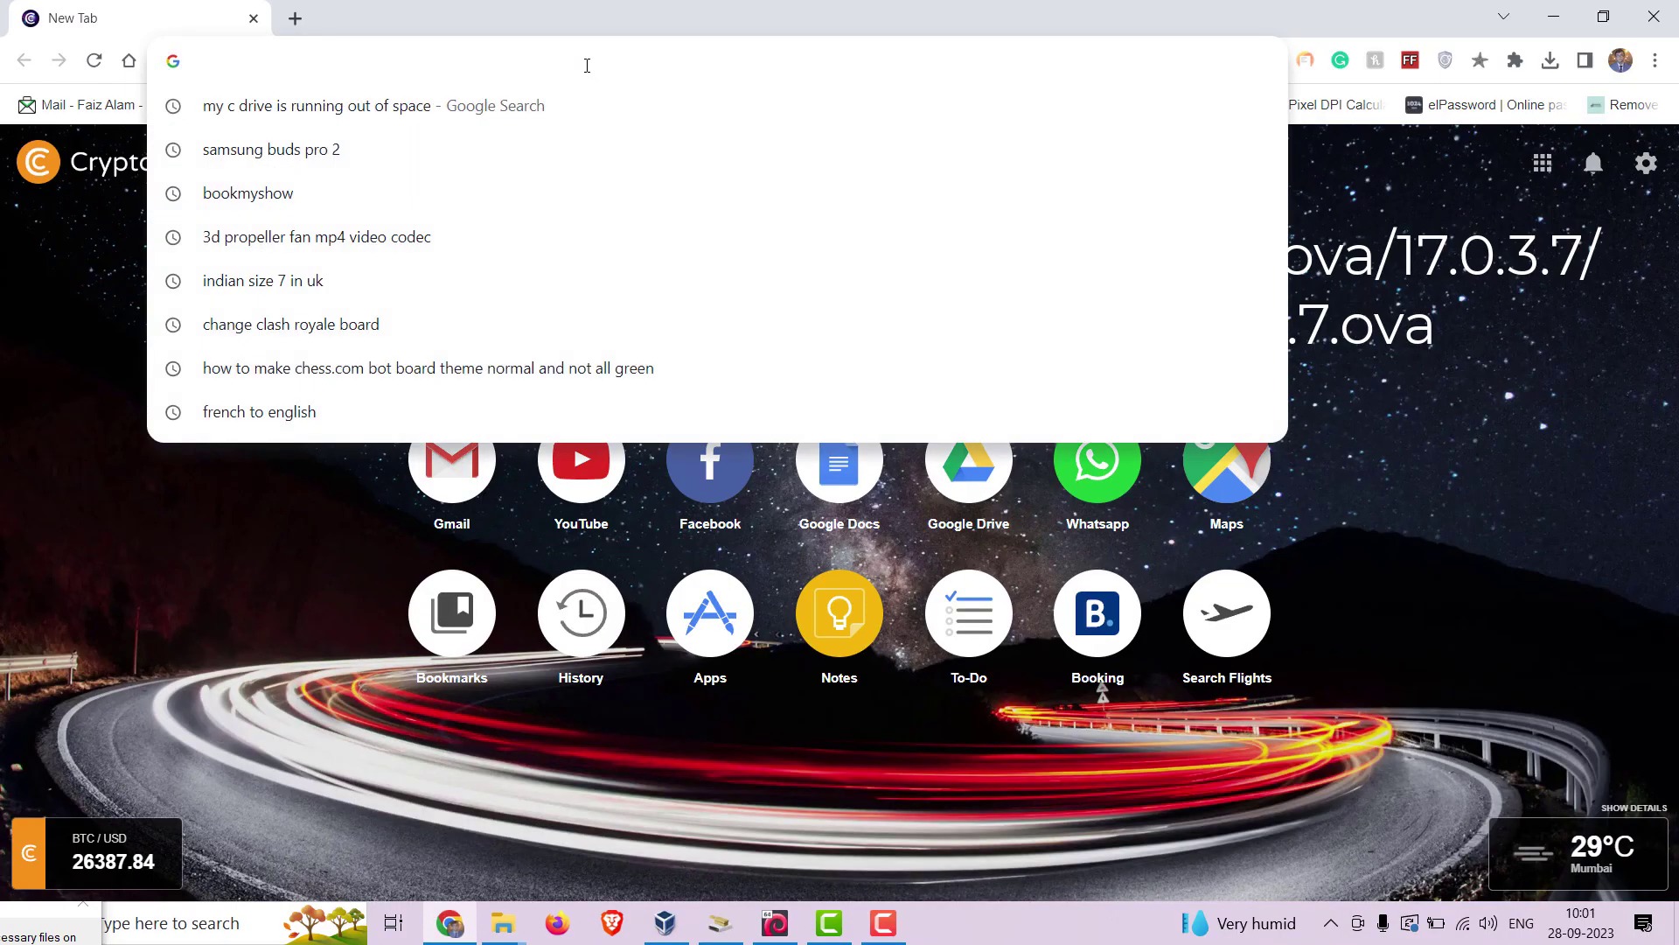
{"action": "type", "text": "https://download.whonix.org/ova/17.0.3.7/Whonix-CUSTOM-17.0.3.7.ova"}
{"action": "key", "text": "Return"}
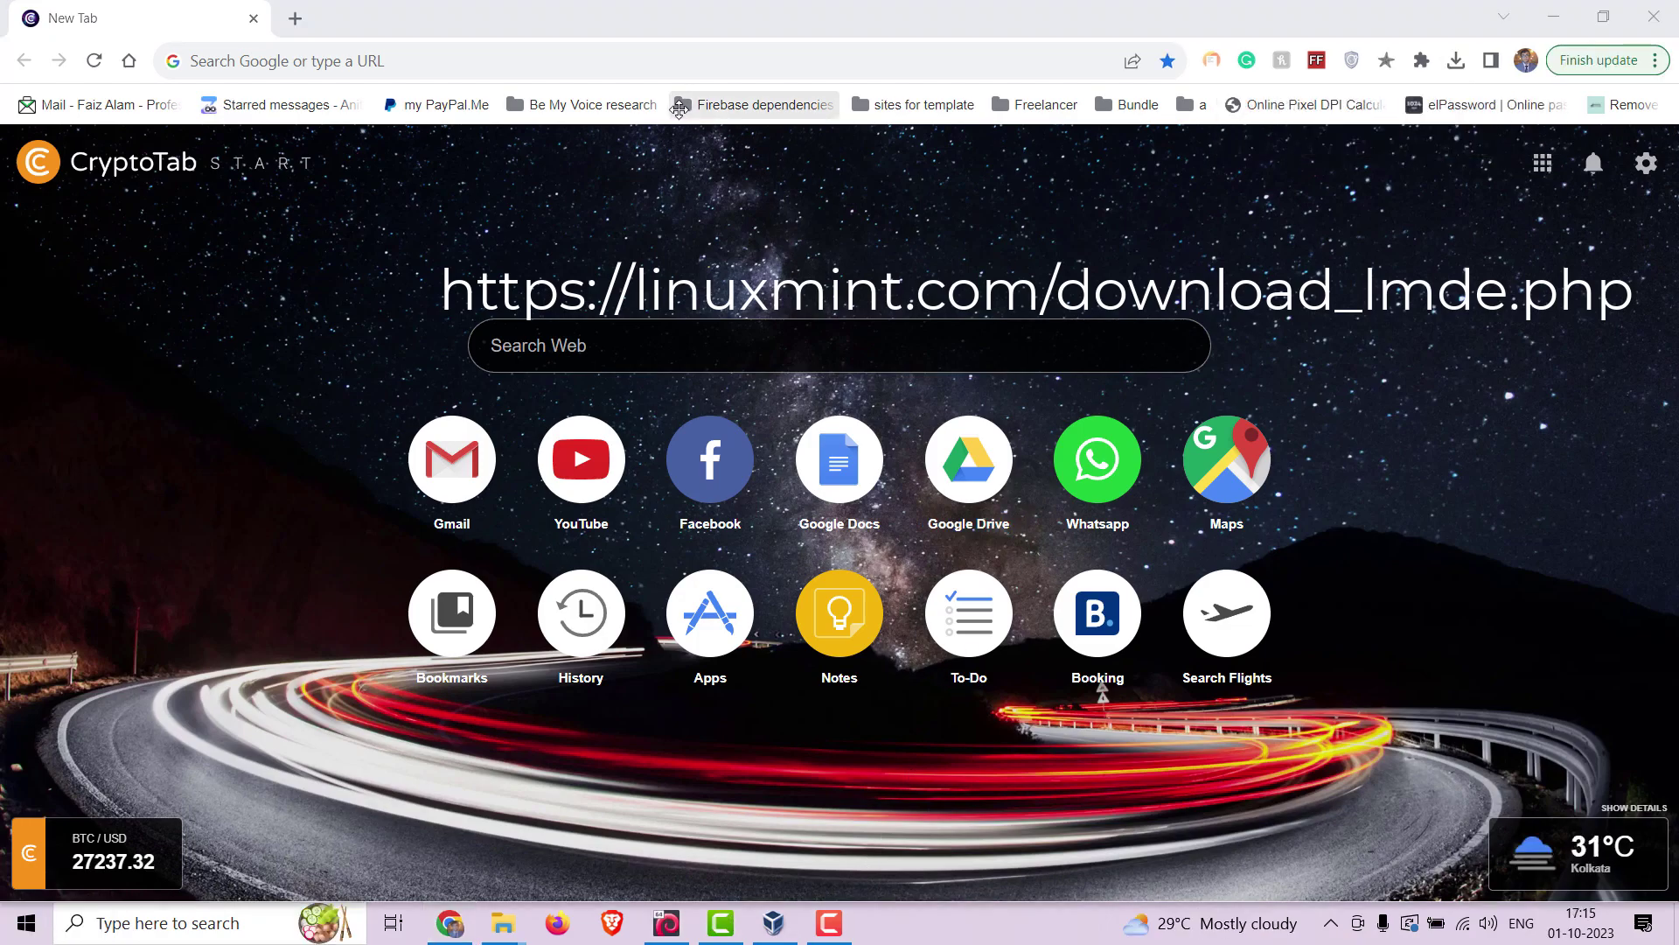
{"action": "left_click", "coordinate": [547, 60]}
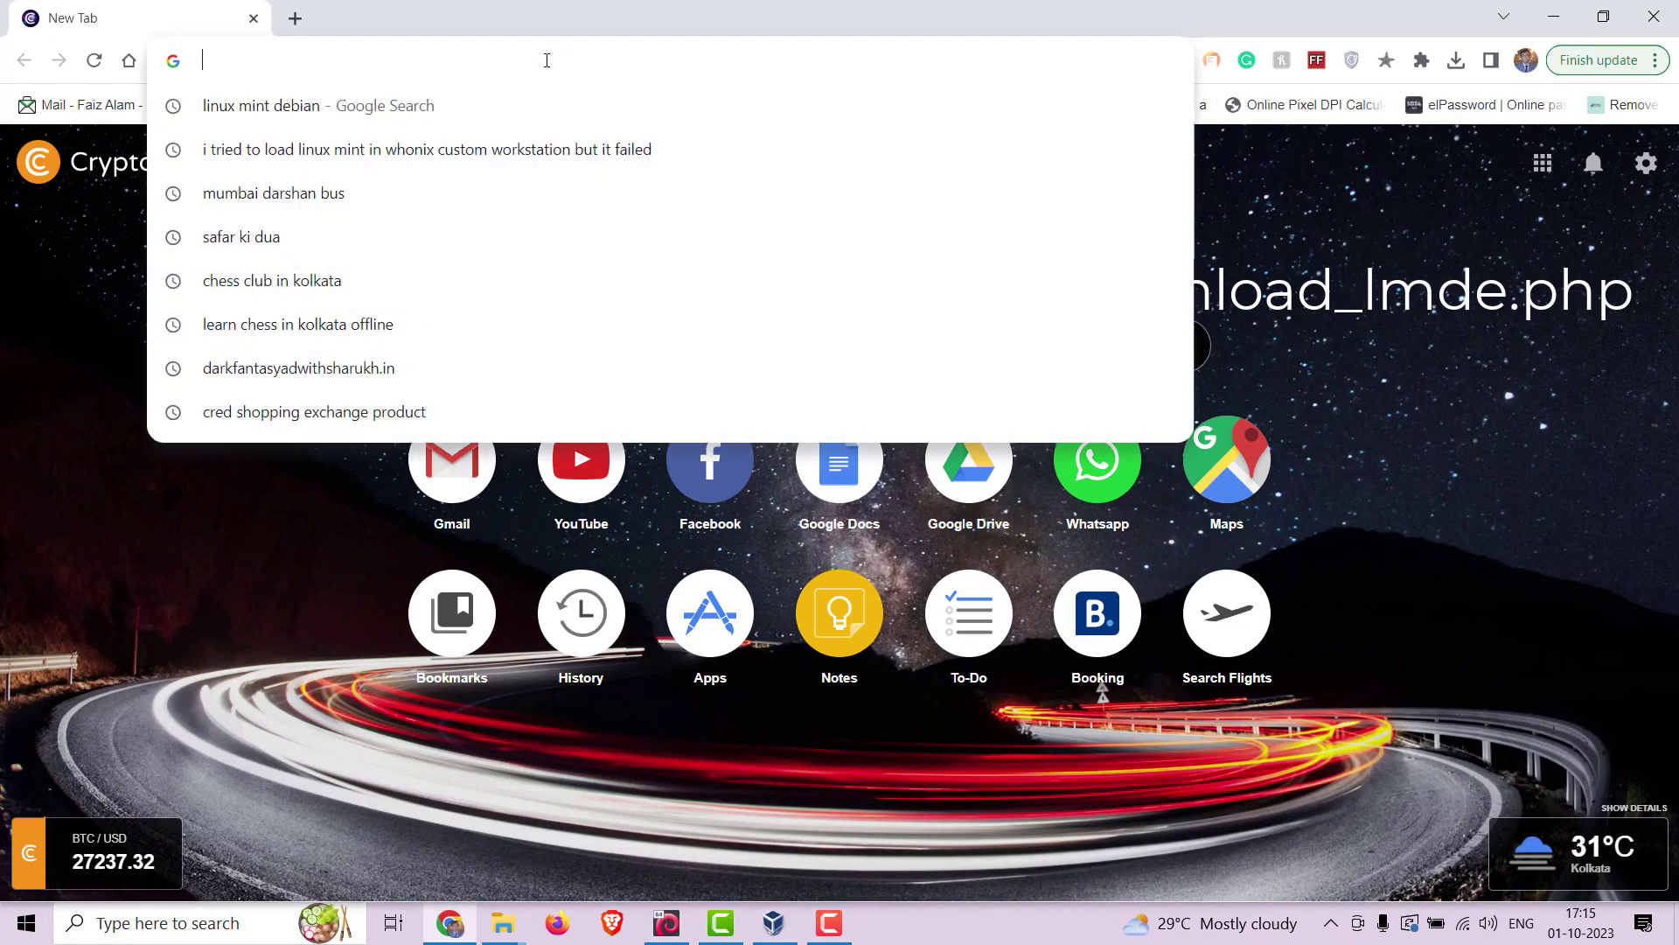
{"action": "type", "text": "https://linuxmint.com/download_lmde.php"}
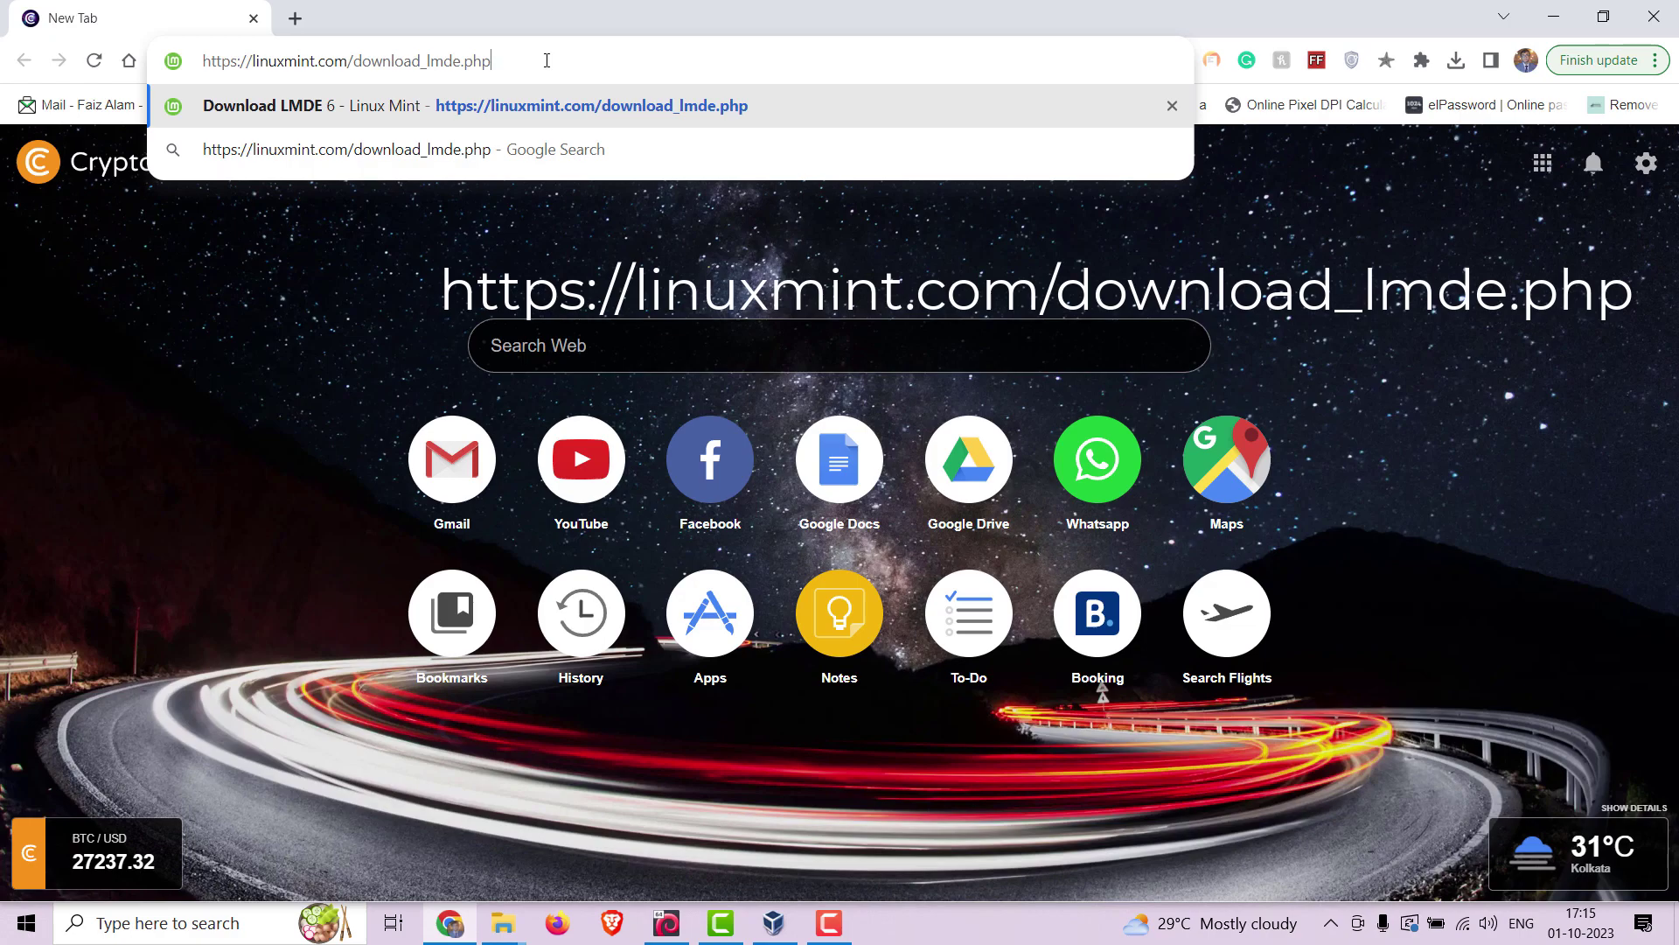
{"action": "key", "text": "Return"}
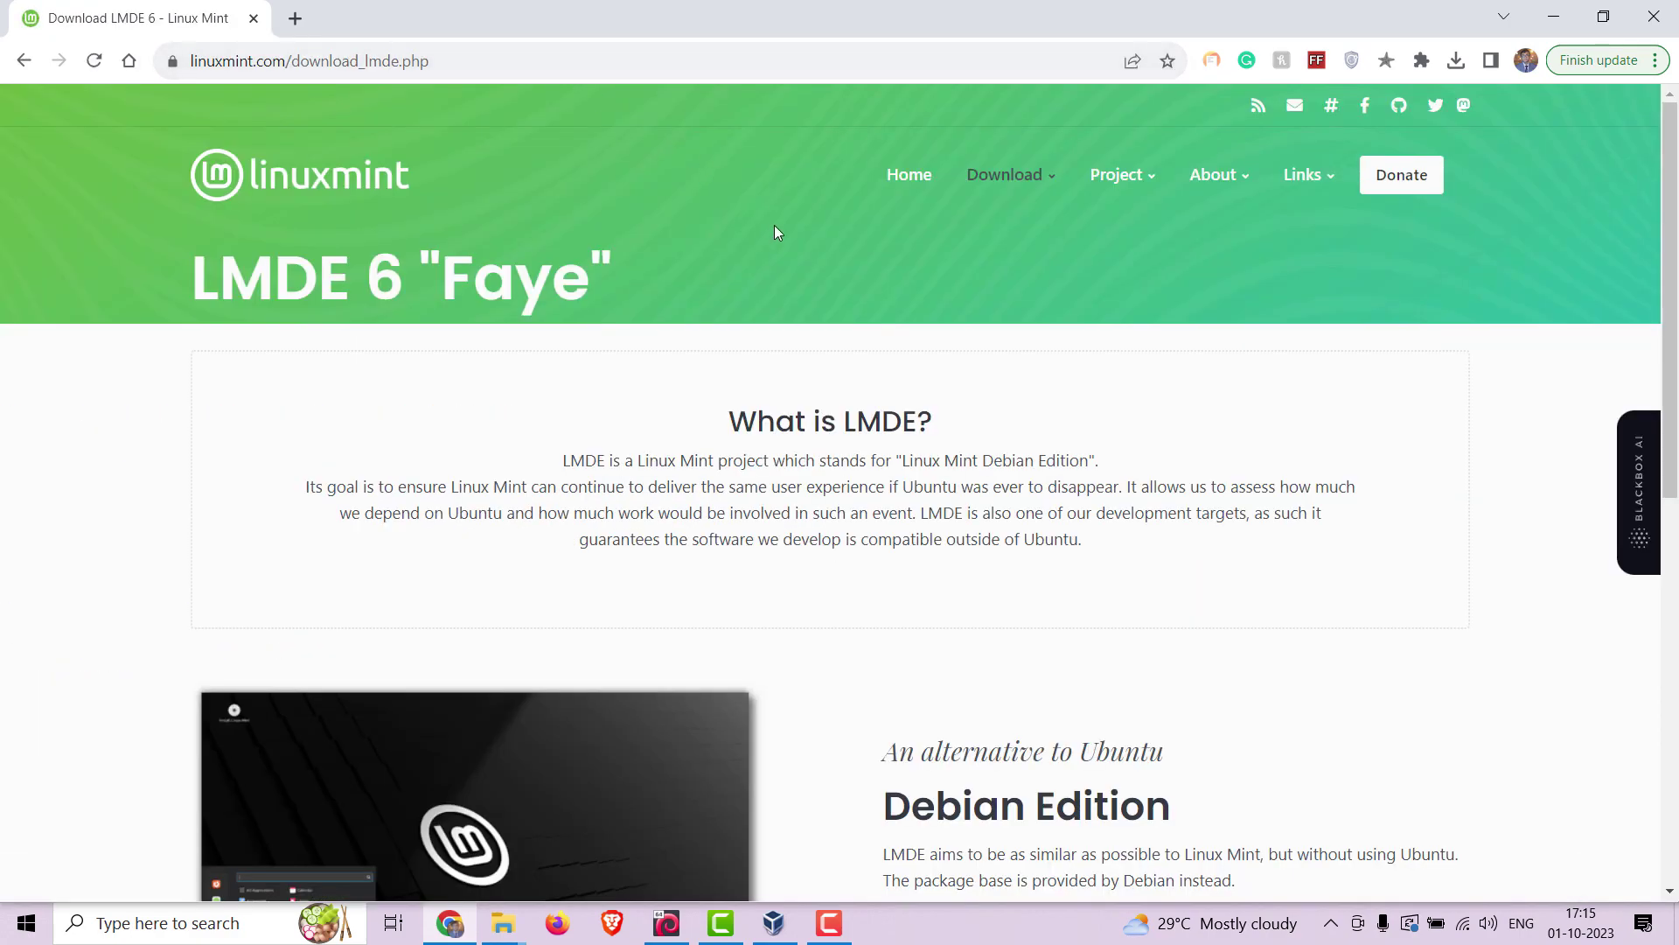
{"action": "scroll", "coordinate": [926, 420], "scroll_direction": "down", "scroll_amount": 2}
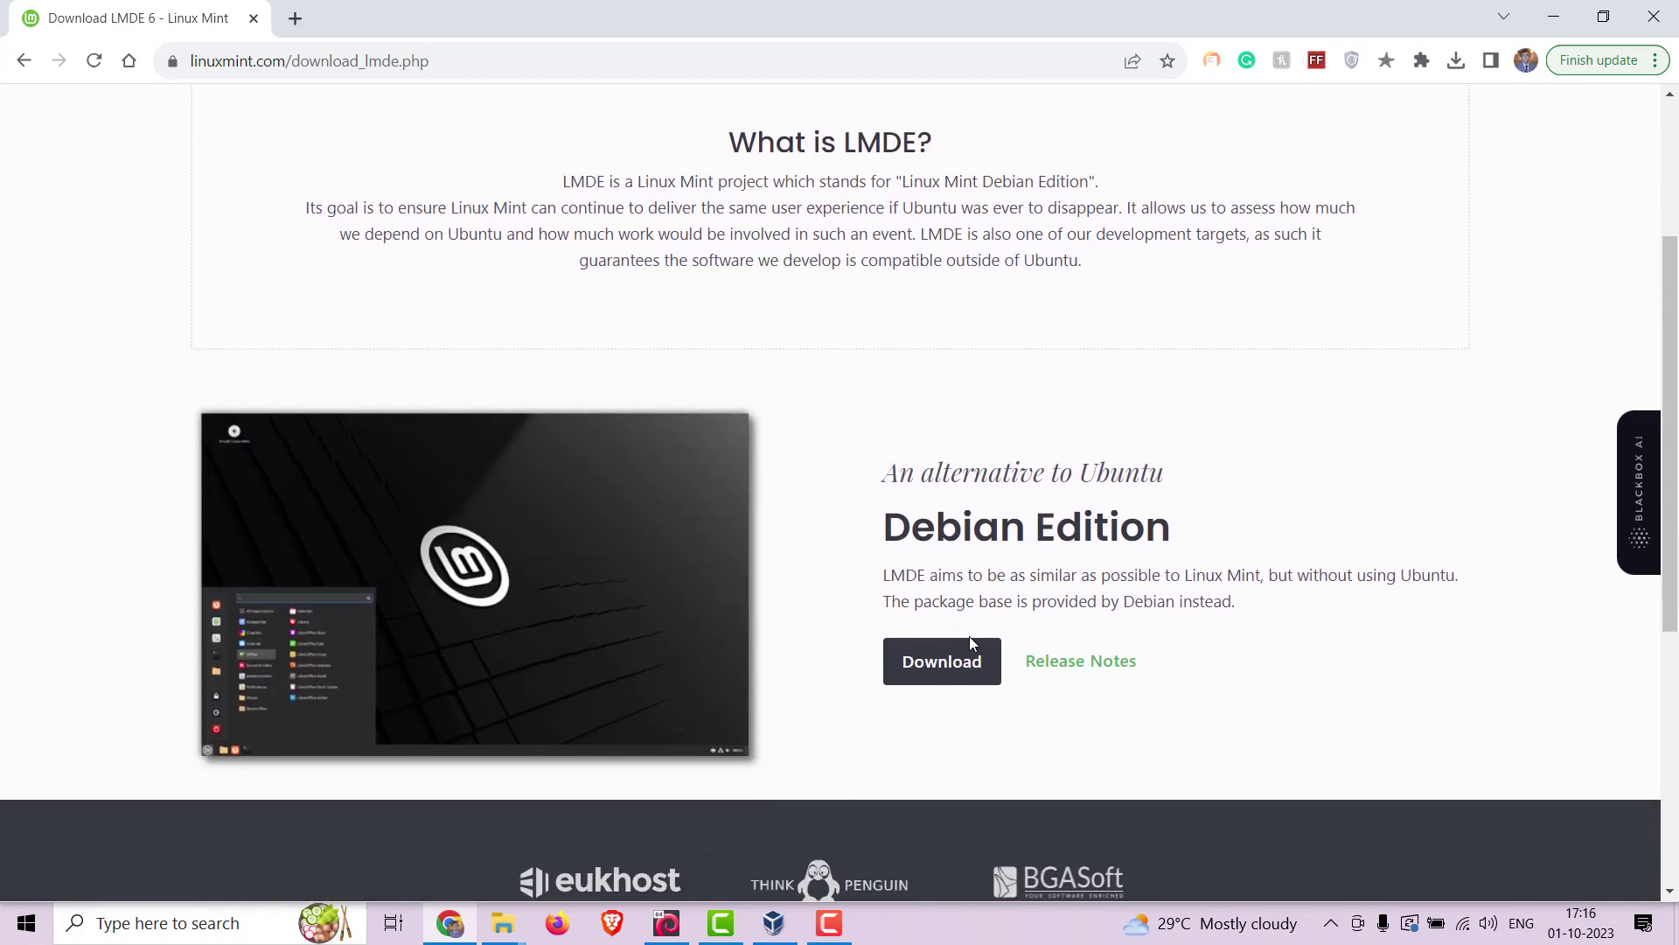
{"action": "left_click", "coordinate": [969, 660]}
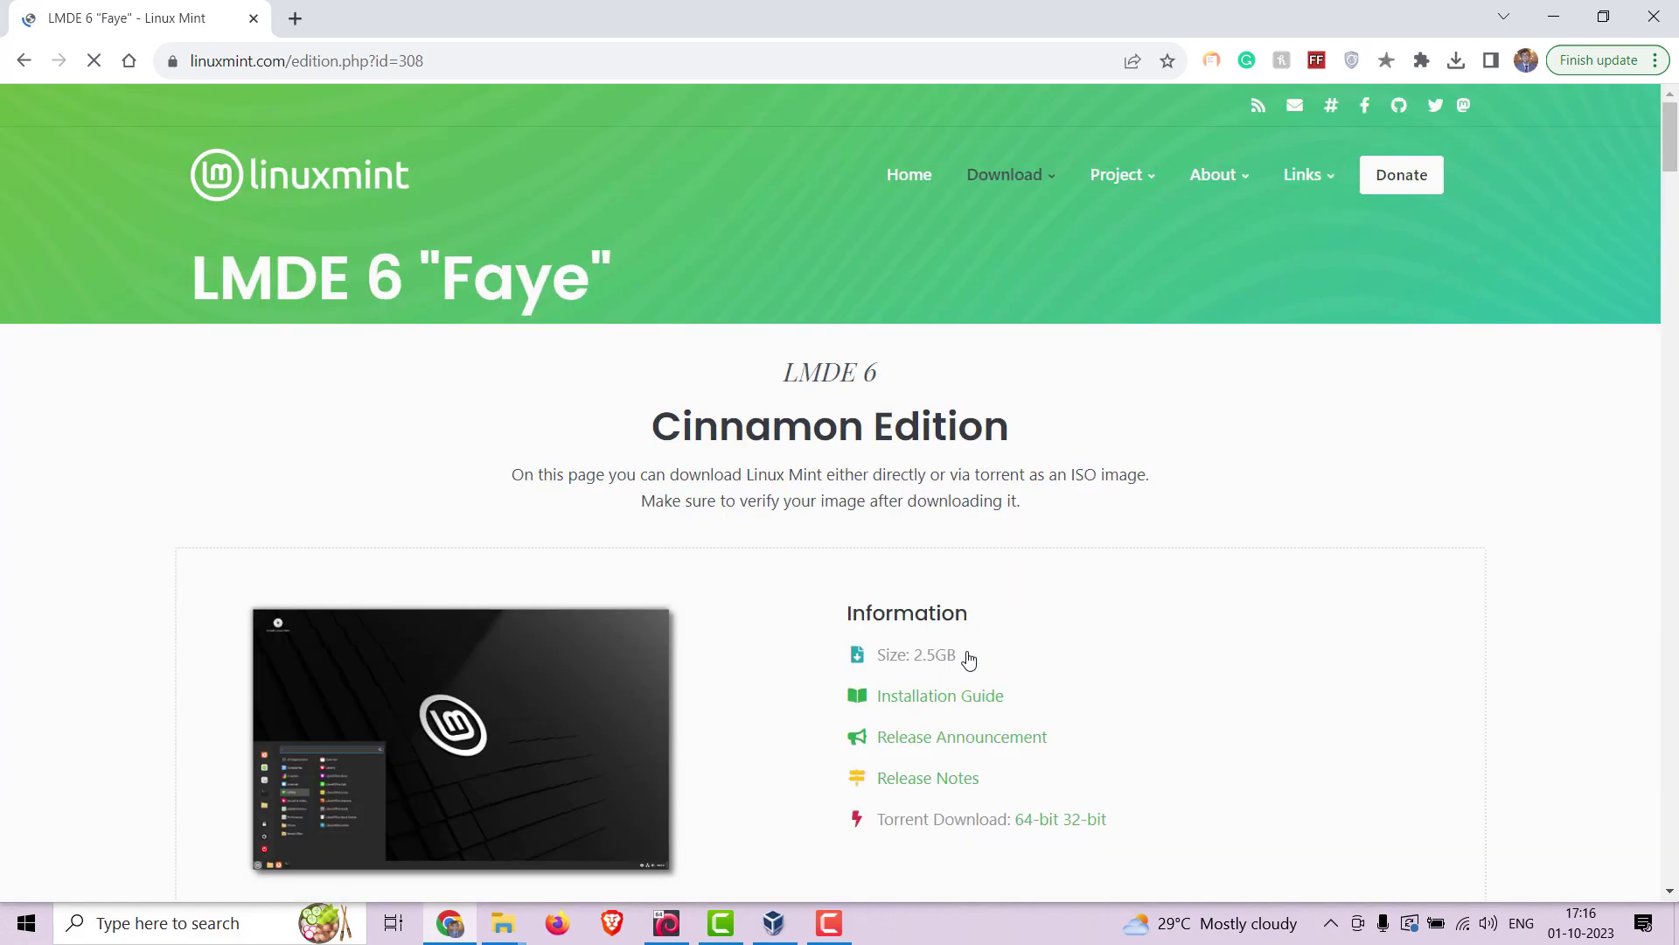
- Download the 64-bit LMDE 6 Cinnamon ISO from the LayerOnline mirror and check its progress among the recent downloads
{"action": "scroll", "coordinate": [969, 661], "scroll_direction": "down", "scroll_amount": 4}
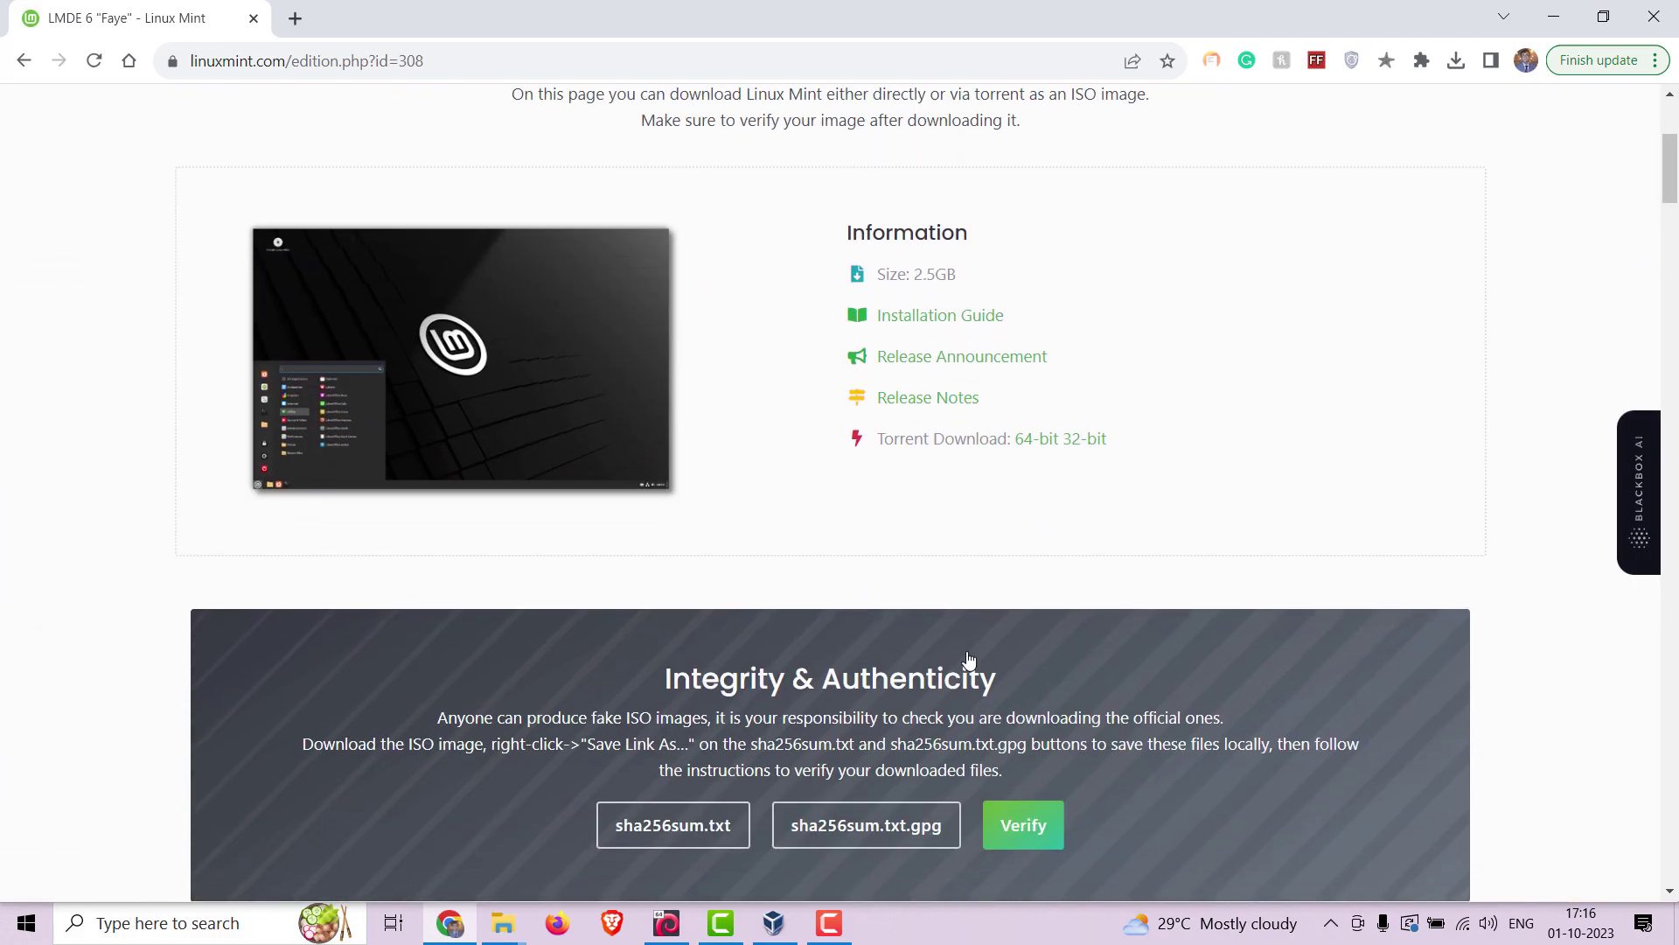
{"action": "scroll", "coordinate": [969, 660], "scroll_direction": "down", "scroll_amount": 4}
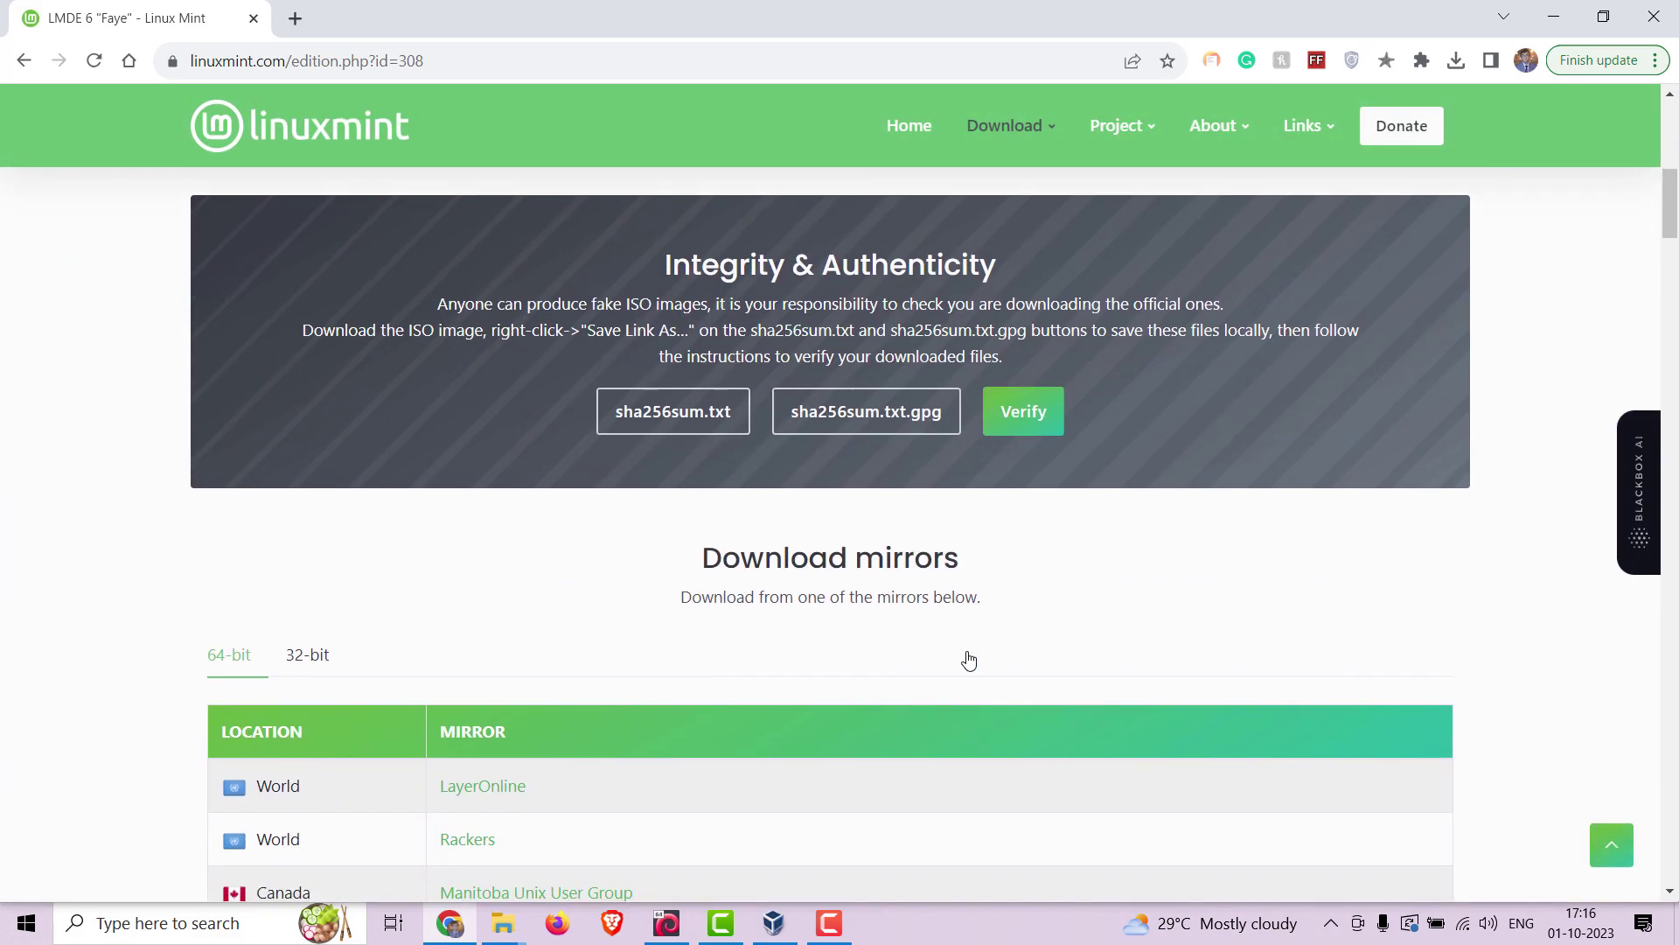
{"action": "left_click", "coordinate": [500, 789]}
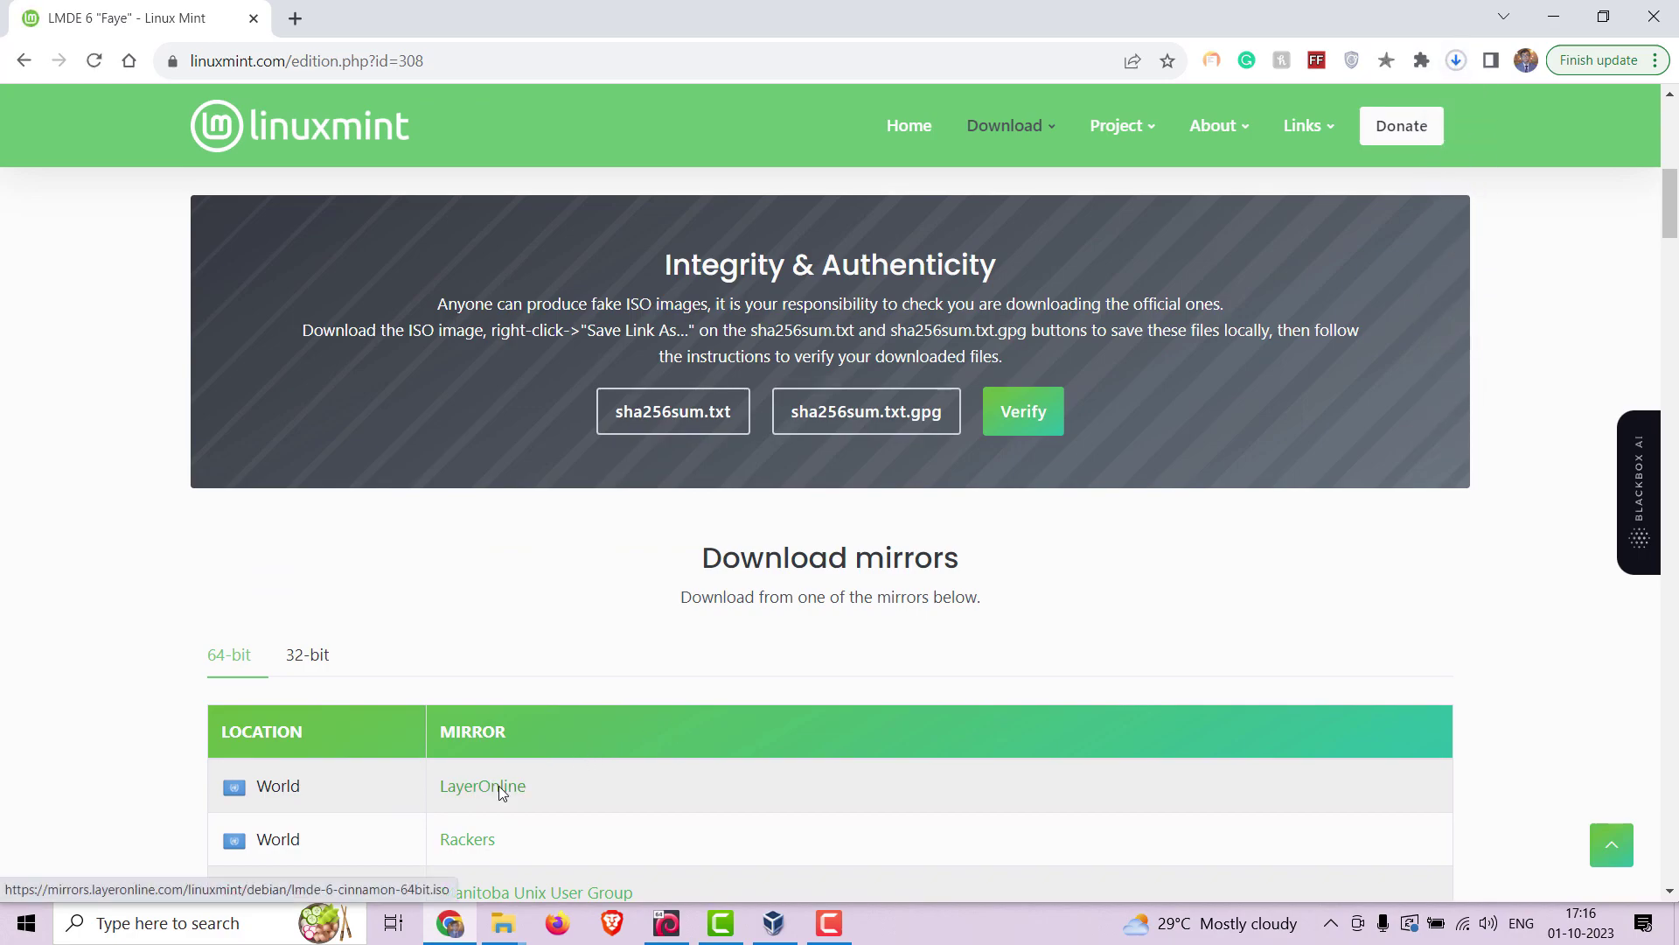
{"action": "left_click", "coordinate": [1458, 70]}
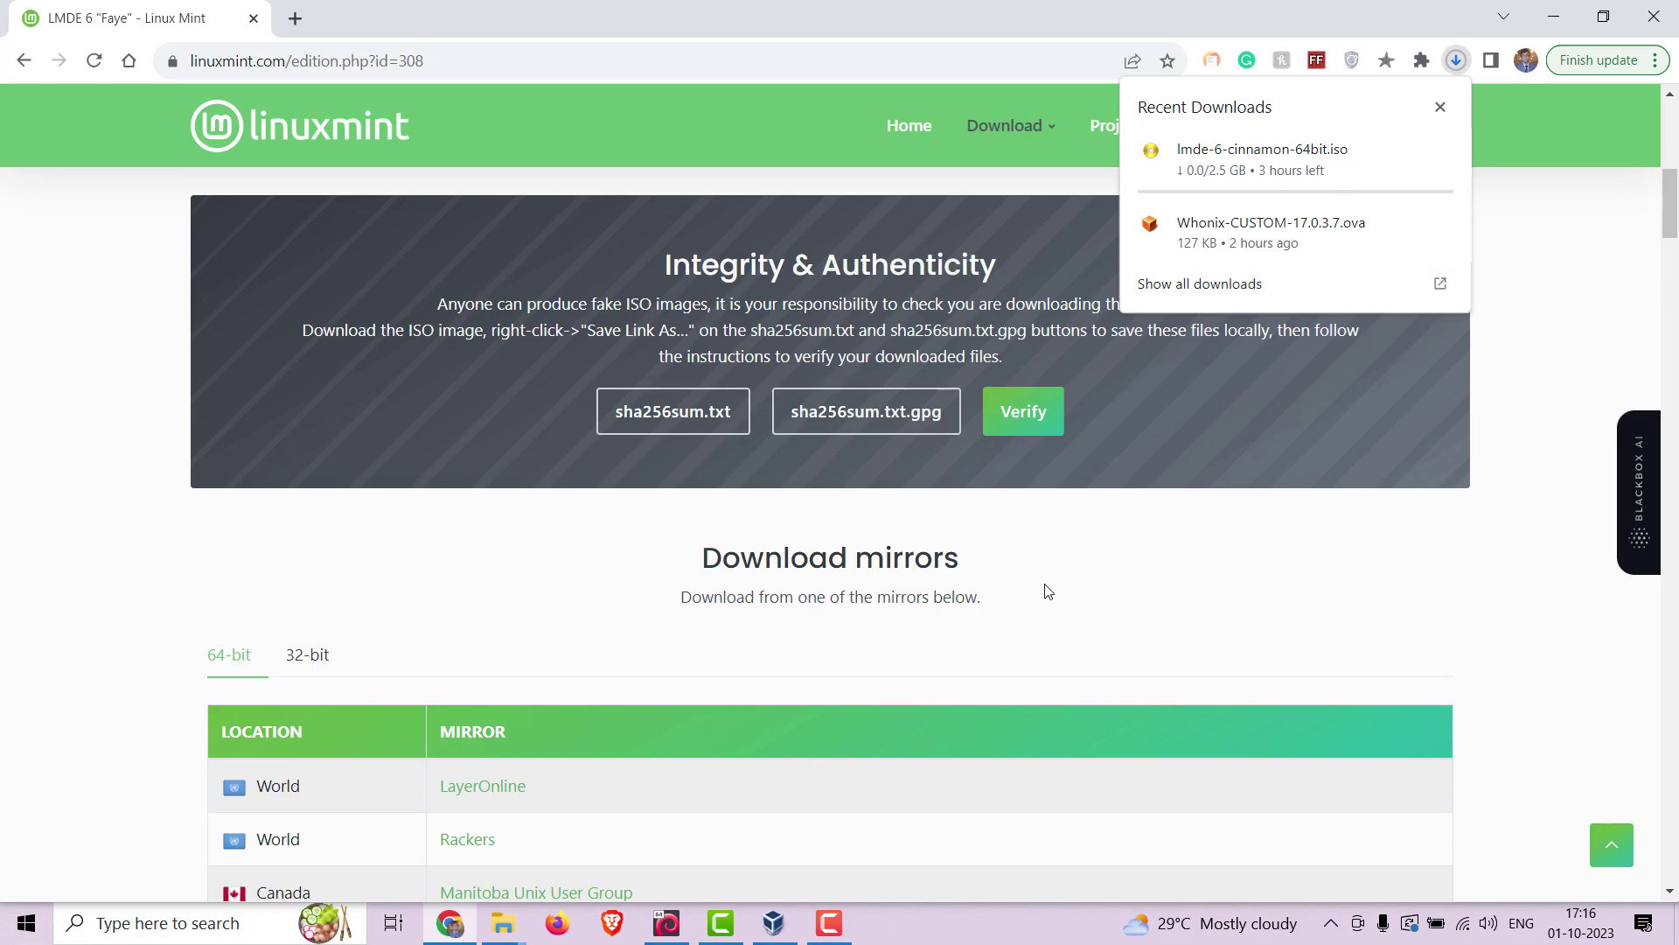
{"action": "left_click", "coordinate": [804, 924]}
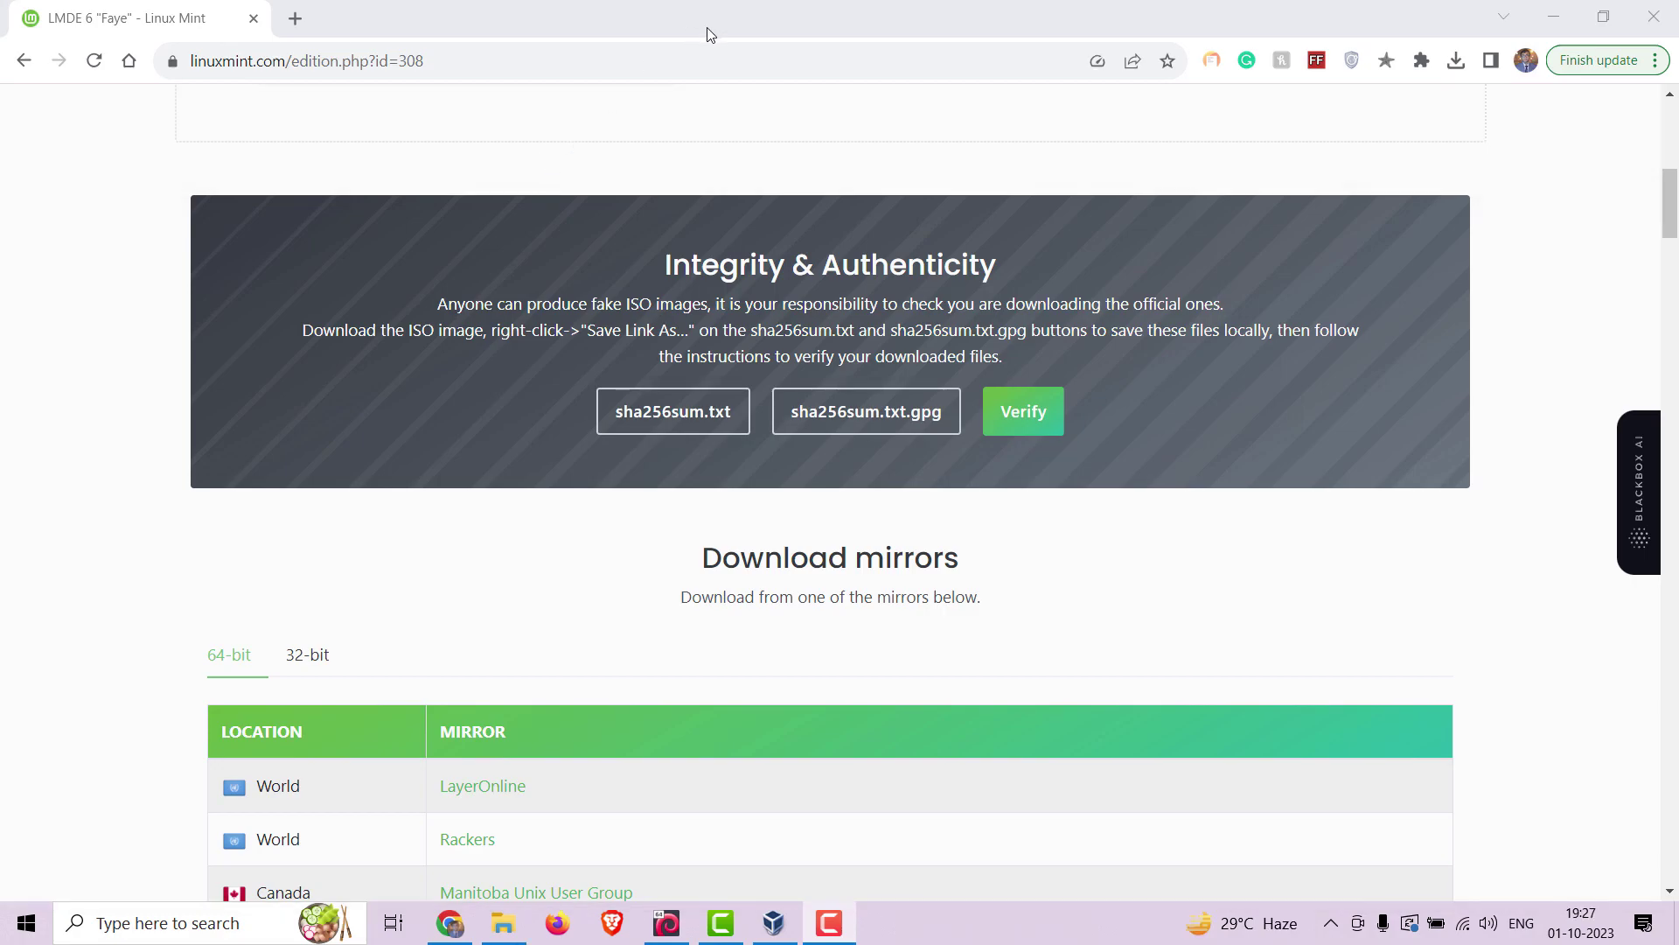
- Open the downloaded Whonix-CUSTOM-17.0.3.7.ova from the browser's recent downloads to import it into VirtualBox
{"action": "left_click", "coordinate": [637, 97]}
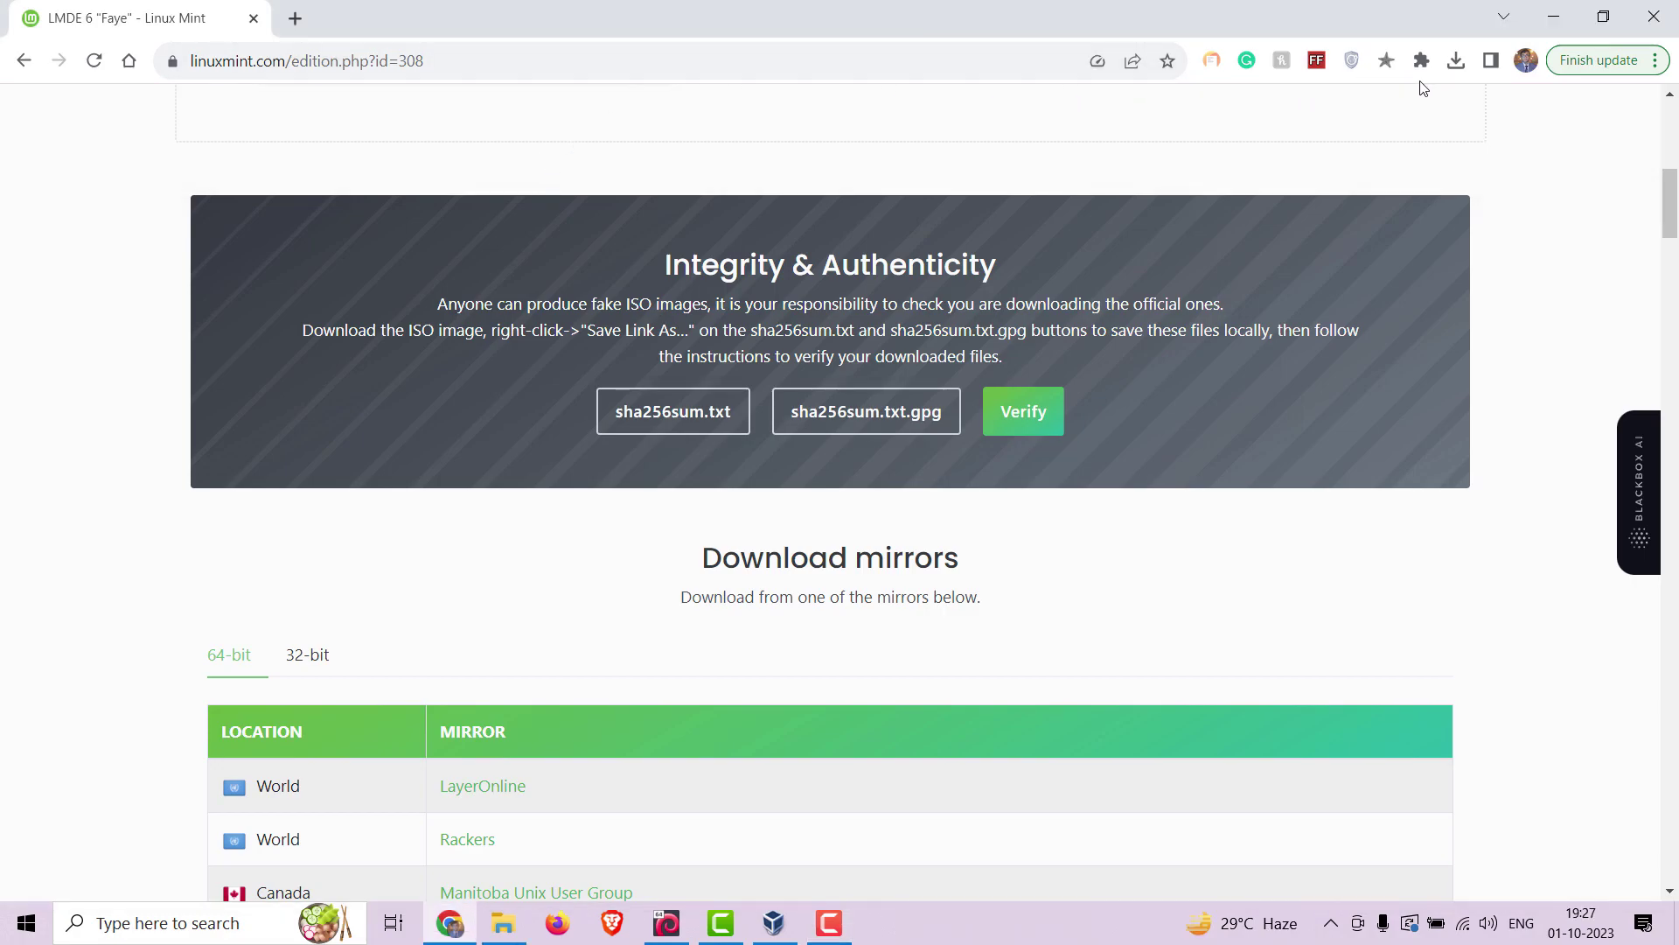
{"action": "left_click", "coordinate": [1450, 72]}
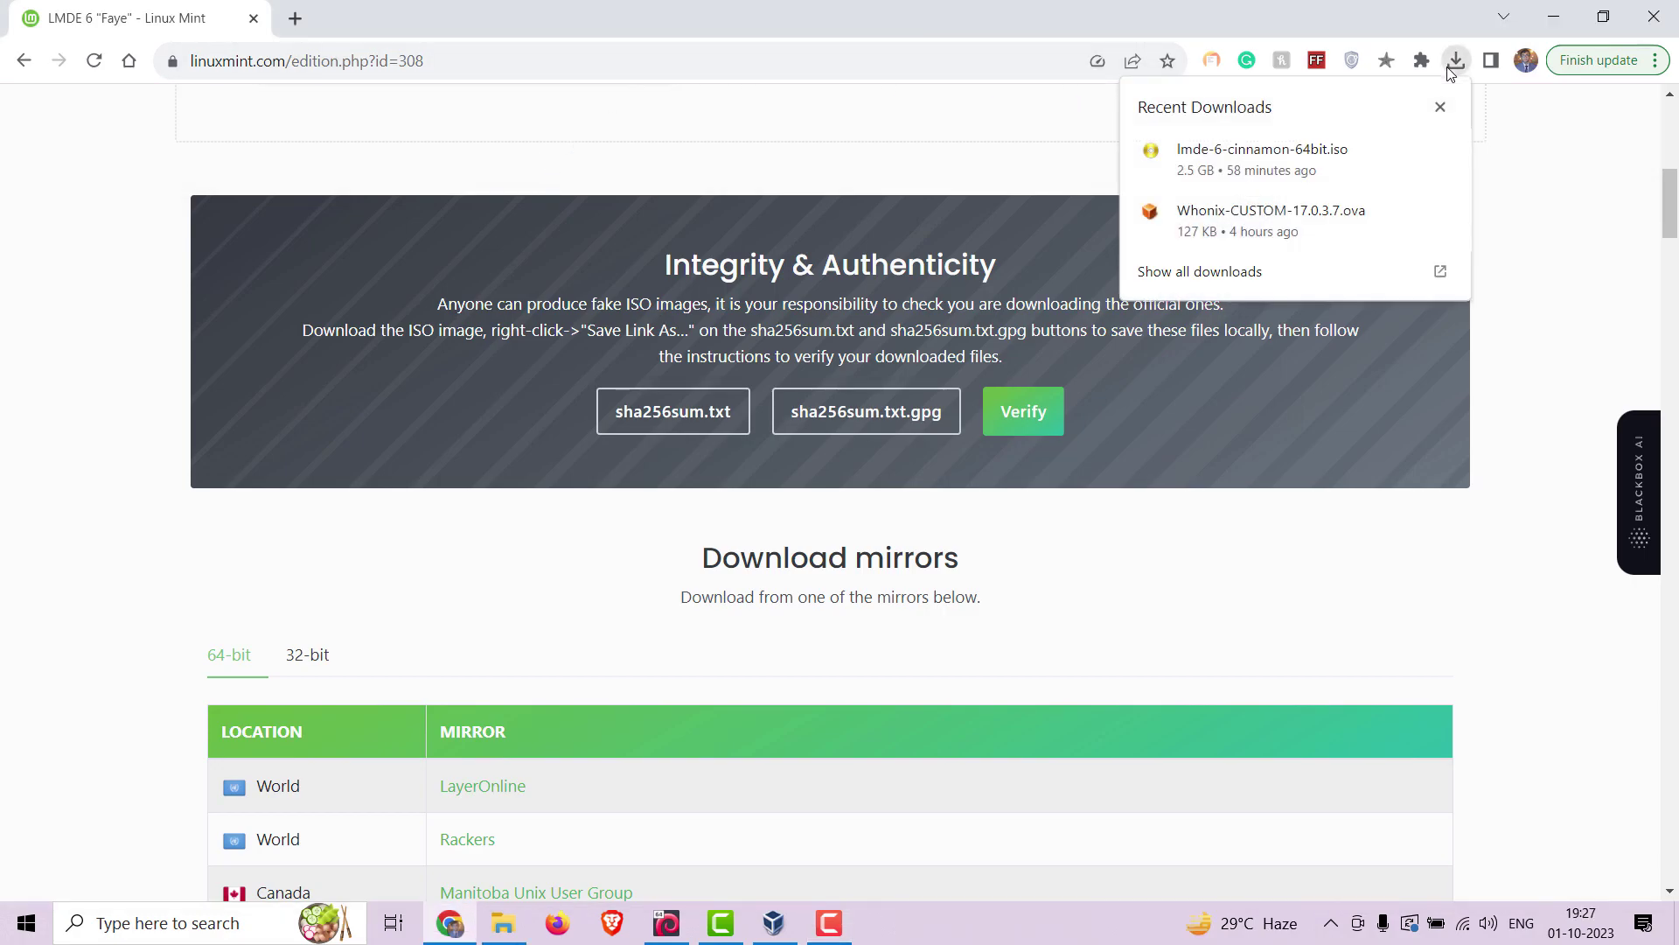
{"action": "left_click", "coordinate": [1232, 218]}
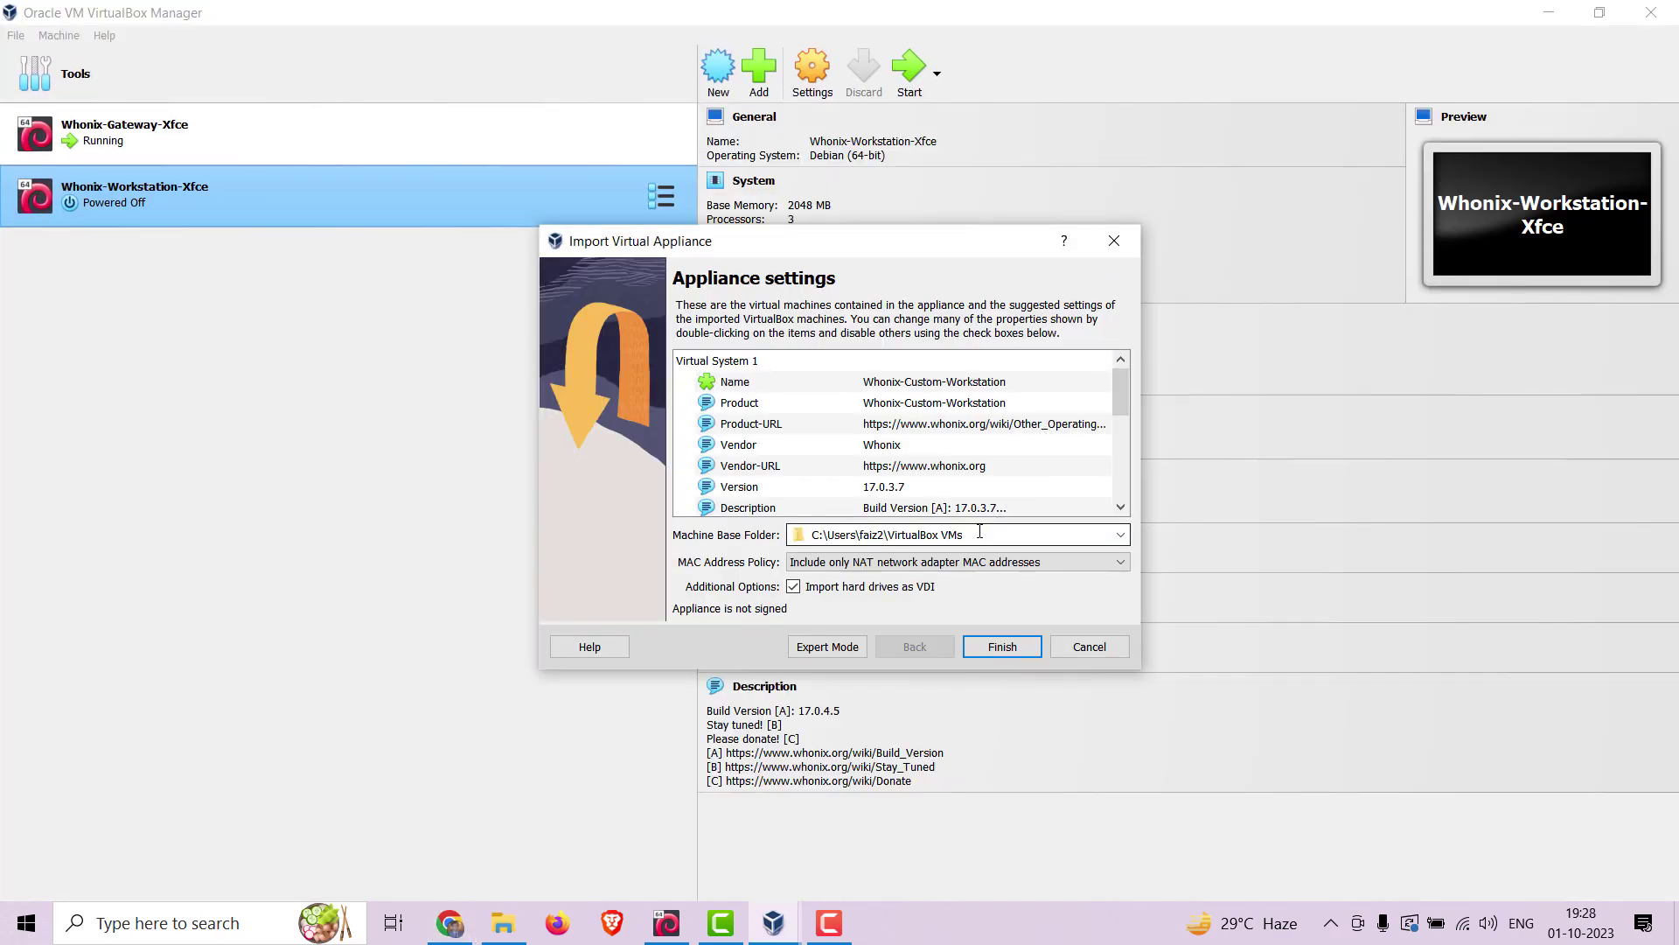
- Set the machine base folder for Whonix-Custom-Workstation to D:\VMs and start the import
{"action": "left_click", "coordinate": [1118, 535]}
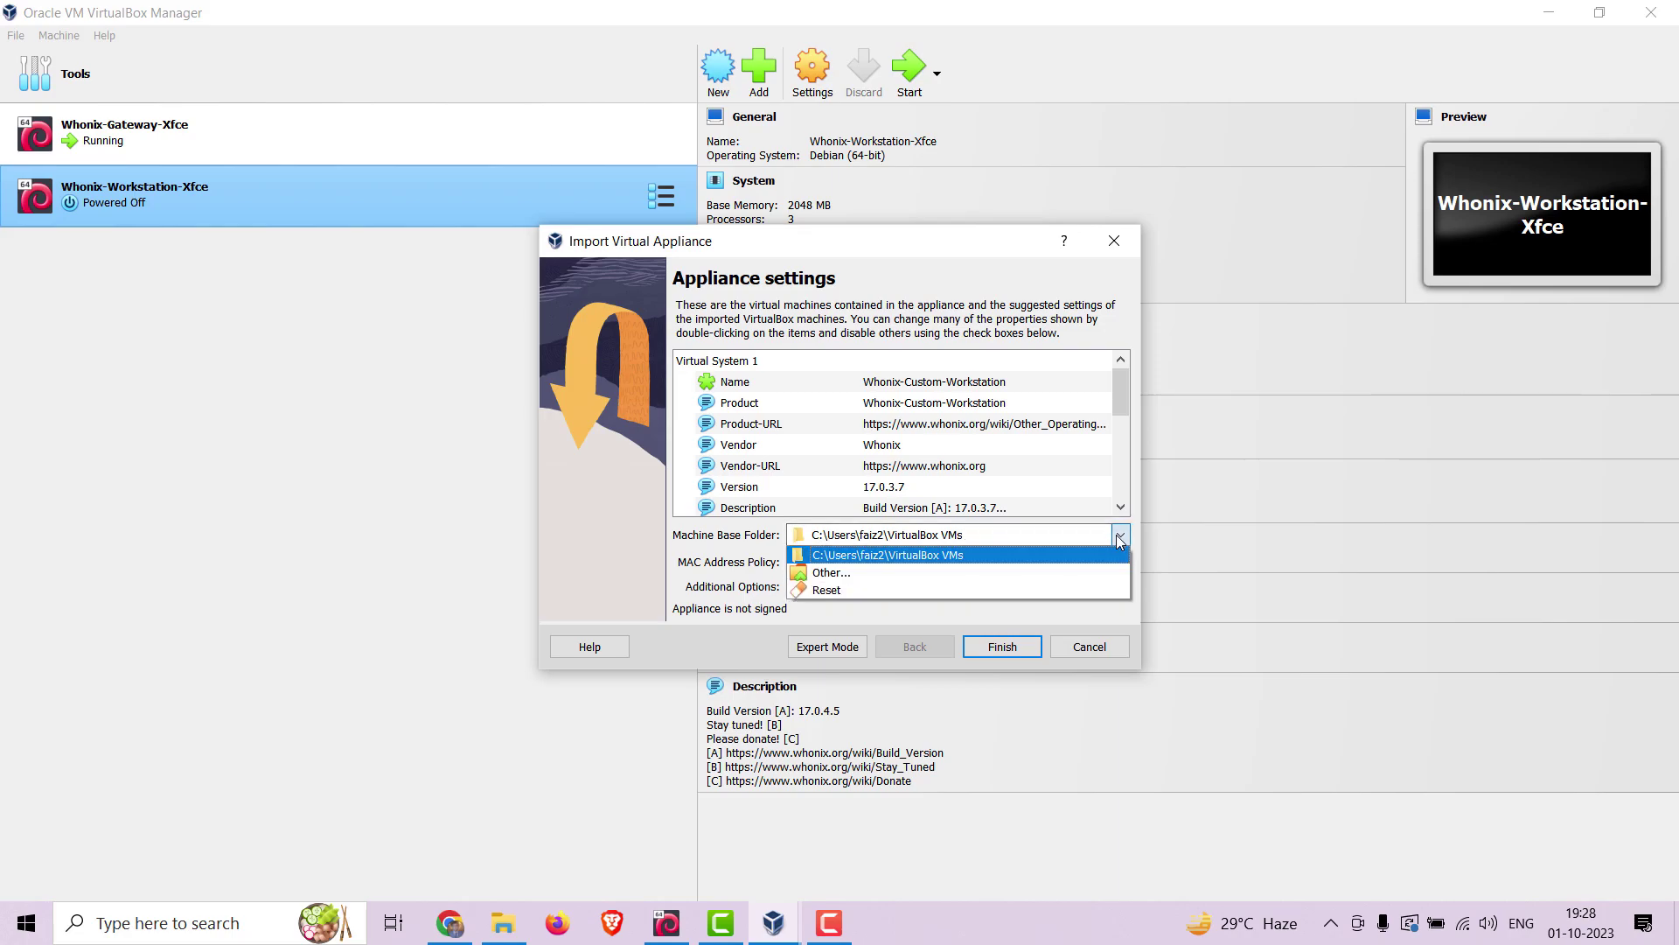
{"action": "left_click", "coordinate": [991, 575]}
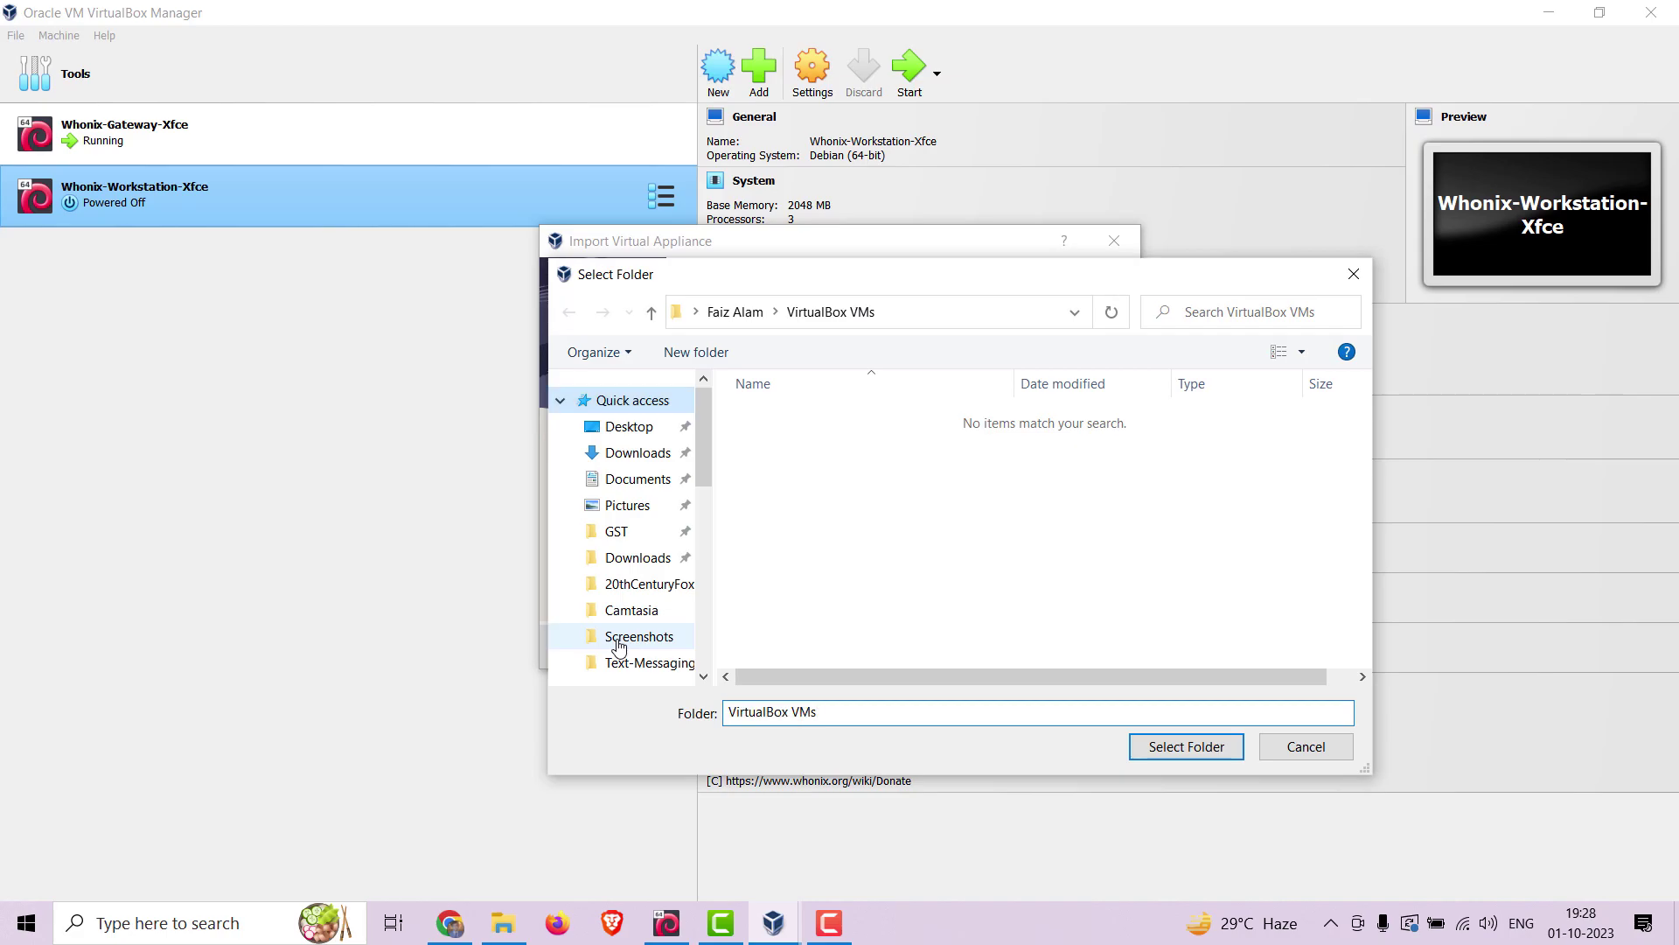
{"action": "right_click", "coordinate": [619, 643]}
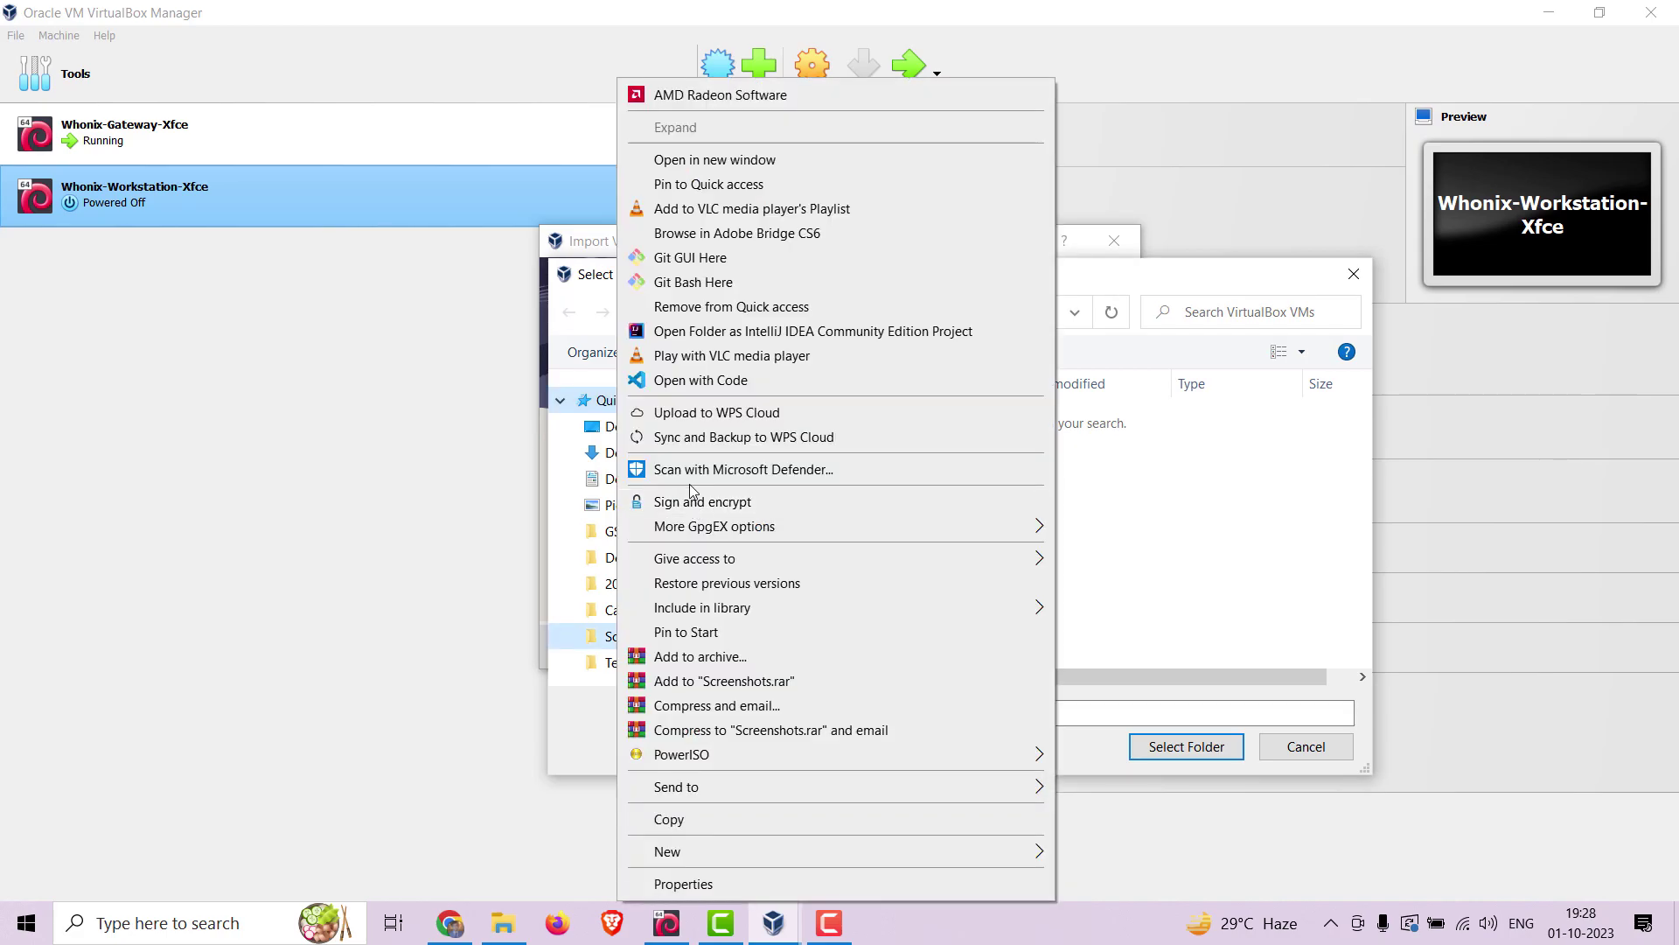
{"action": "left_click", "coordinate": [1151, 479]}
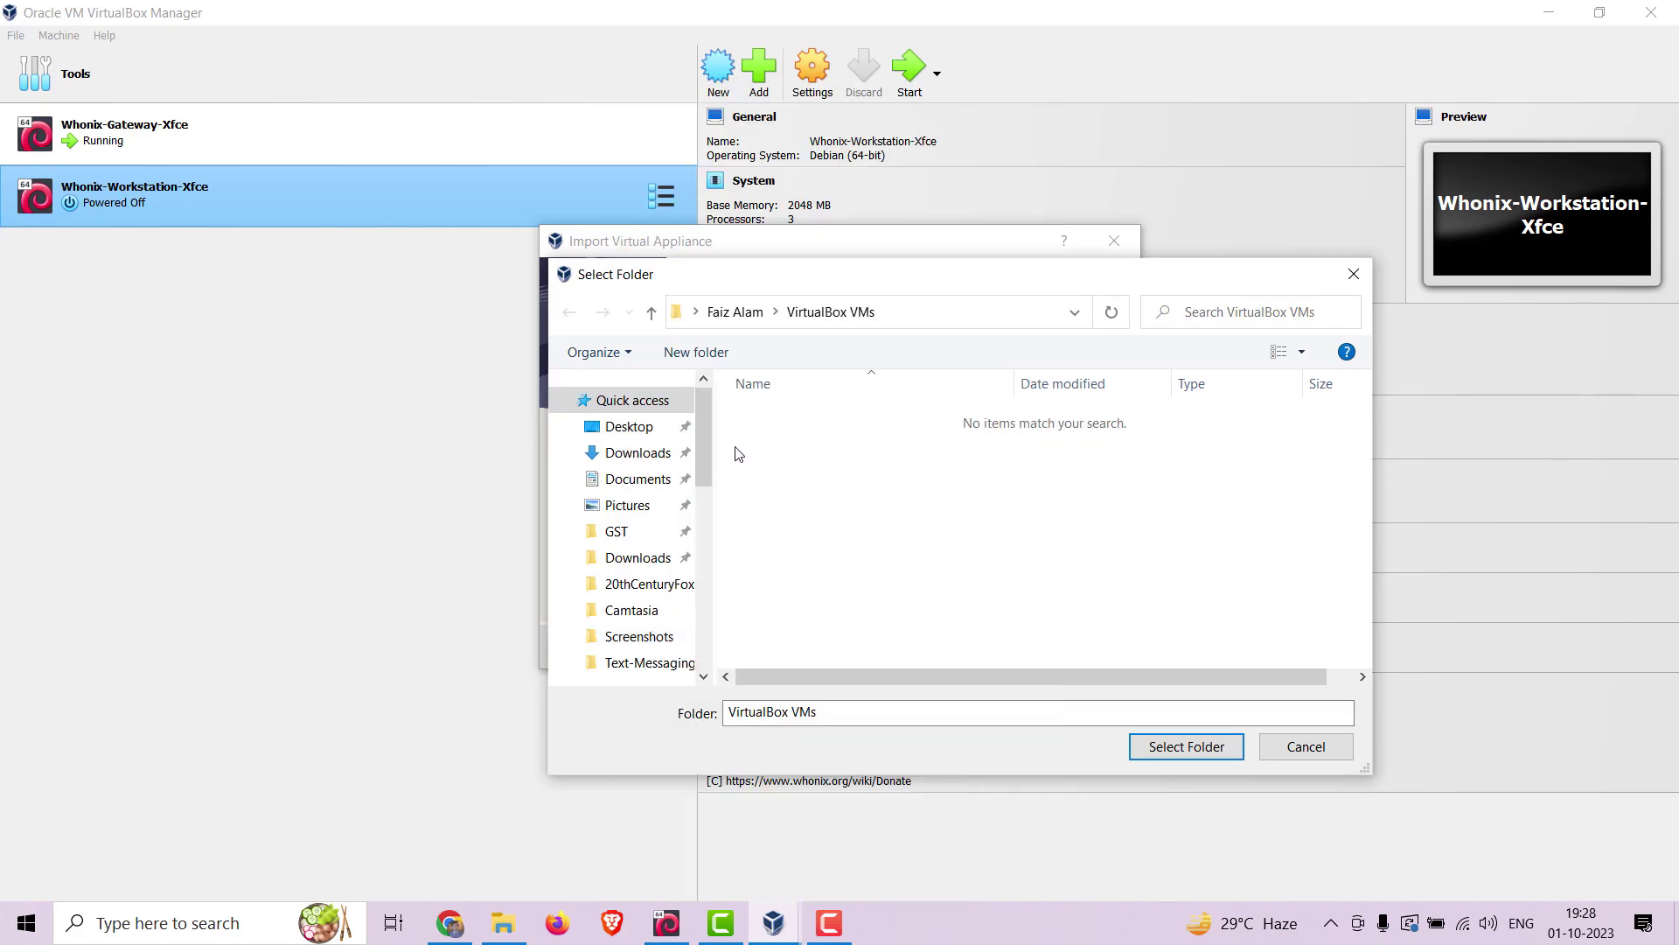
{"action": "left_click_drag", "start_coordinate": [707, 448], "coordinate": [705, 634]}
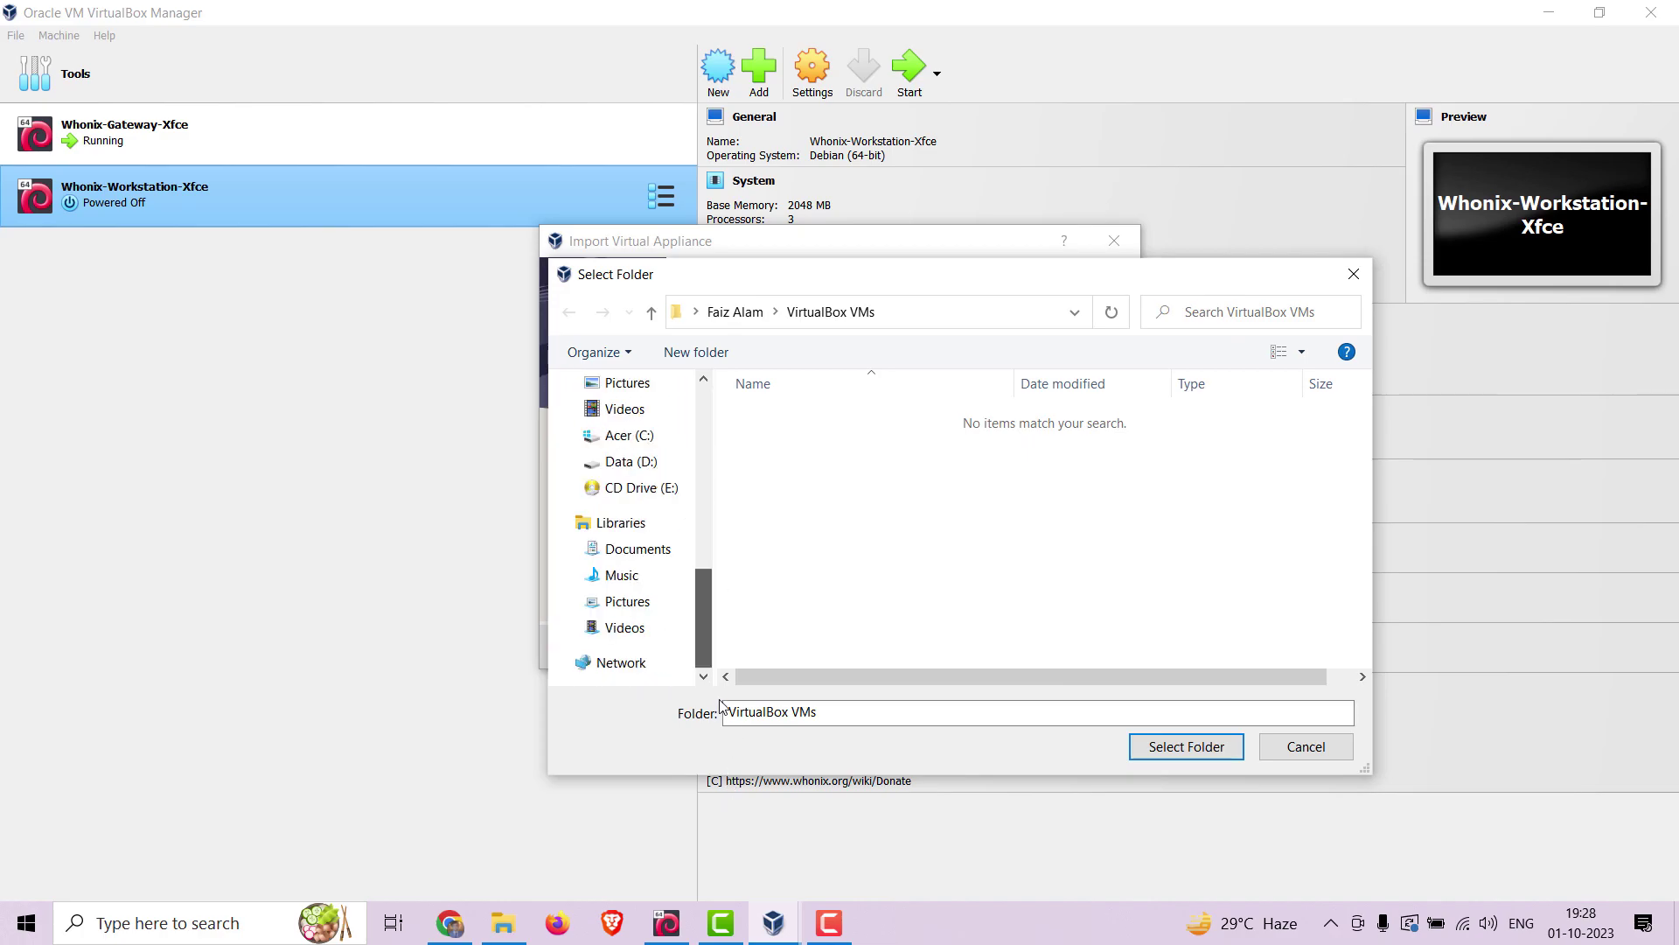
{"action": "left_click", "coordinate": [646, 463]}
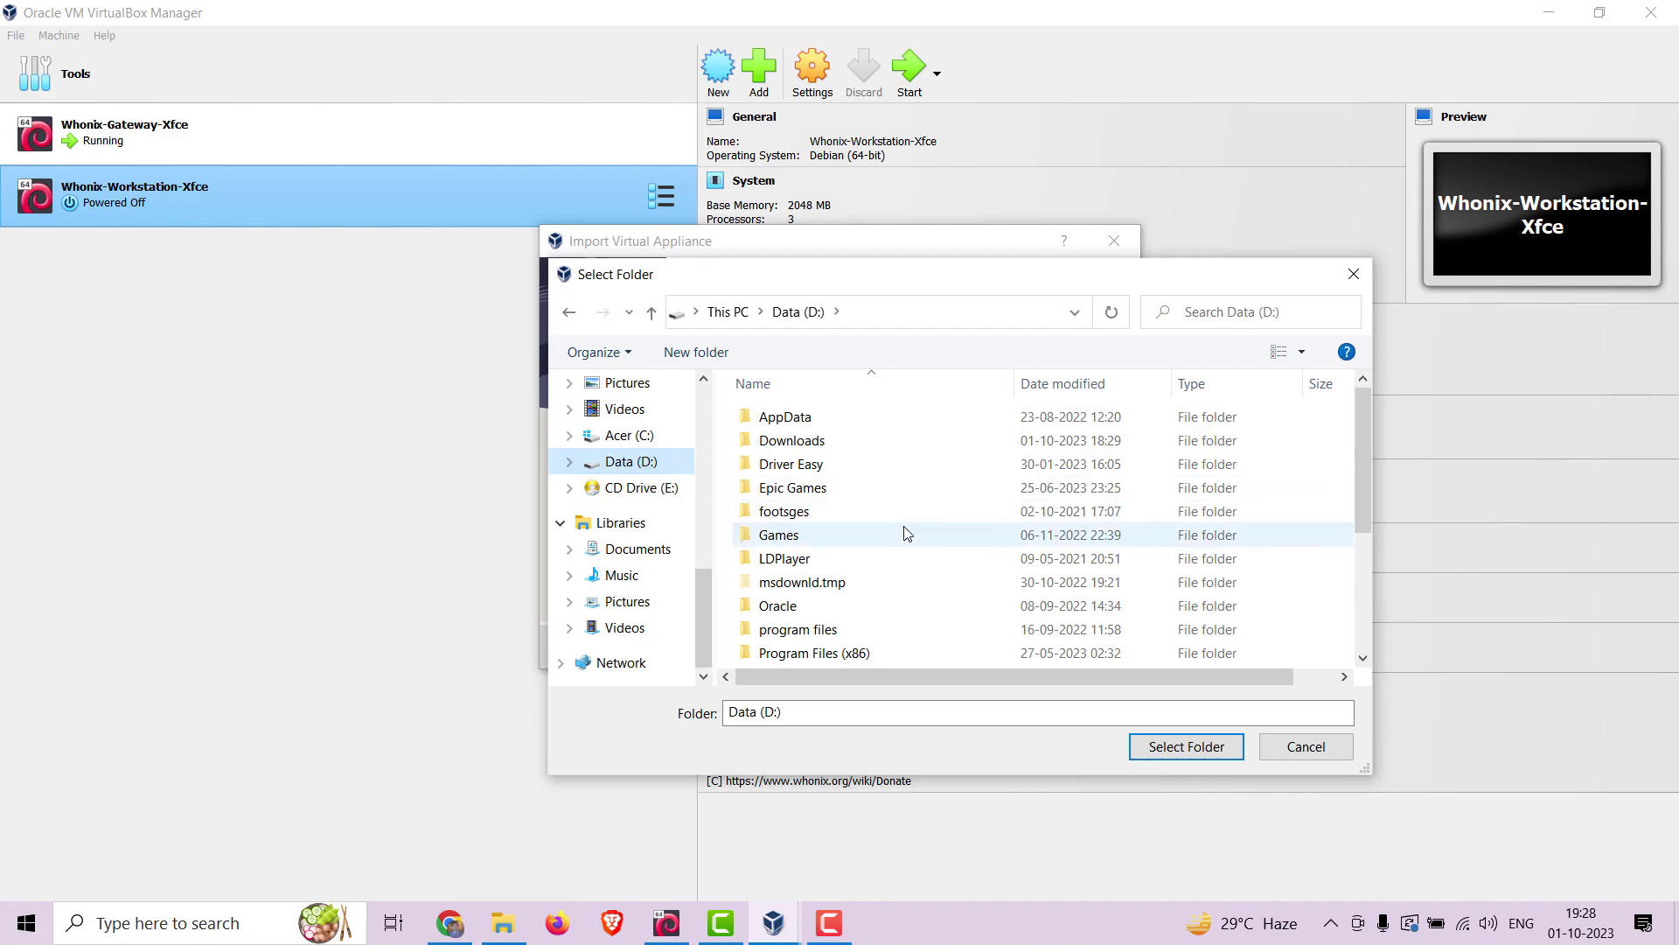
{"action": "scroll", "coordinate": [804, 535], "scroll_direction": "down", "scroll_amount": 3}
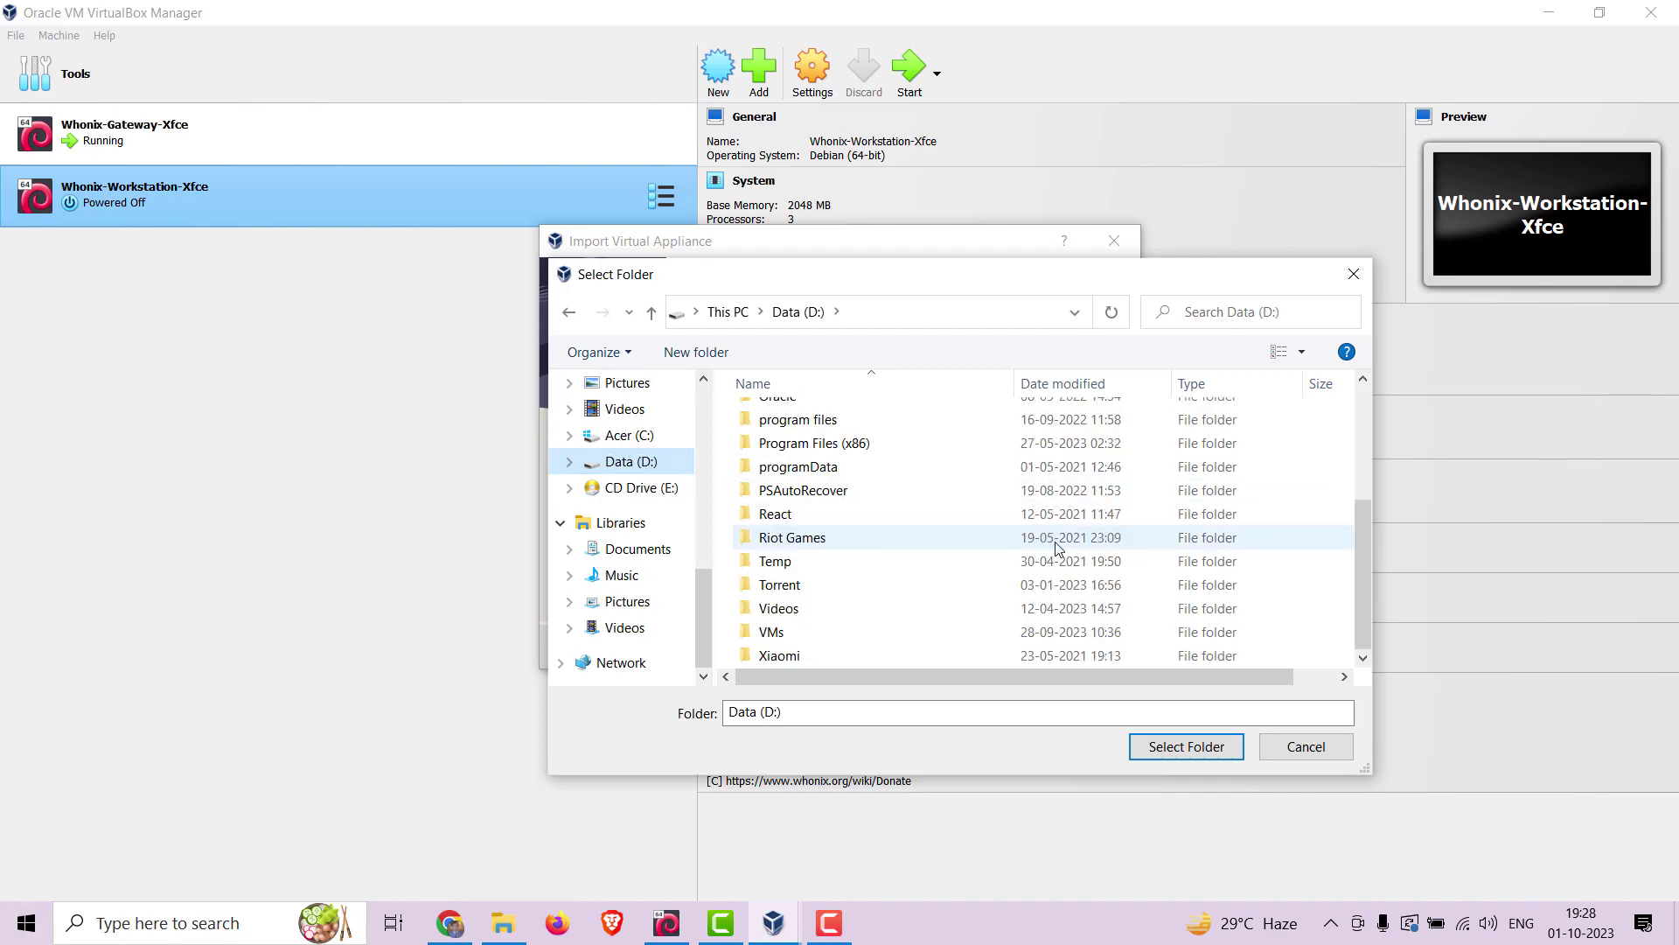
{"action": "double_click", "coordinate": [832, 637]}
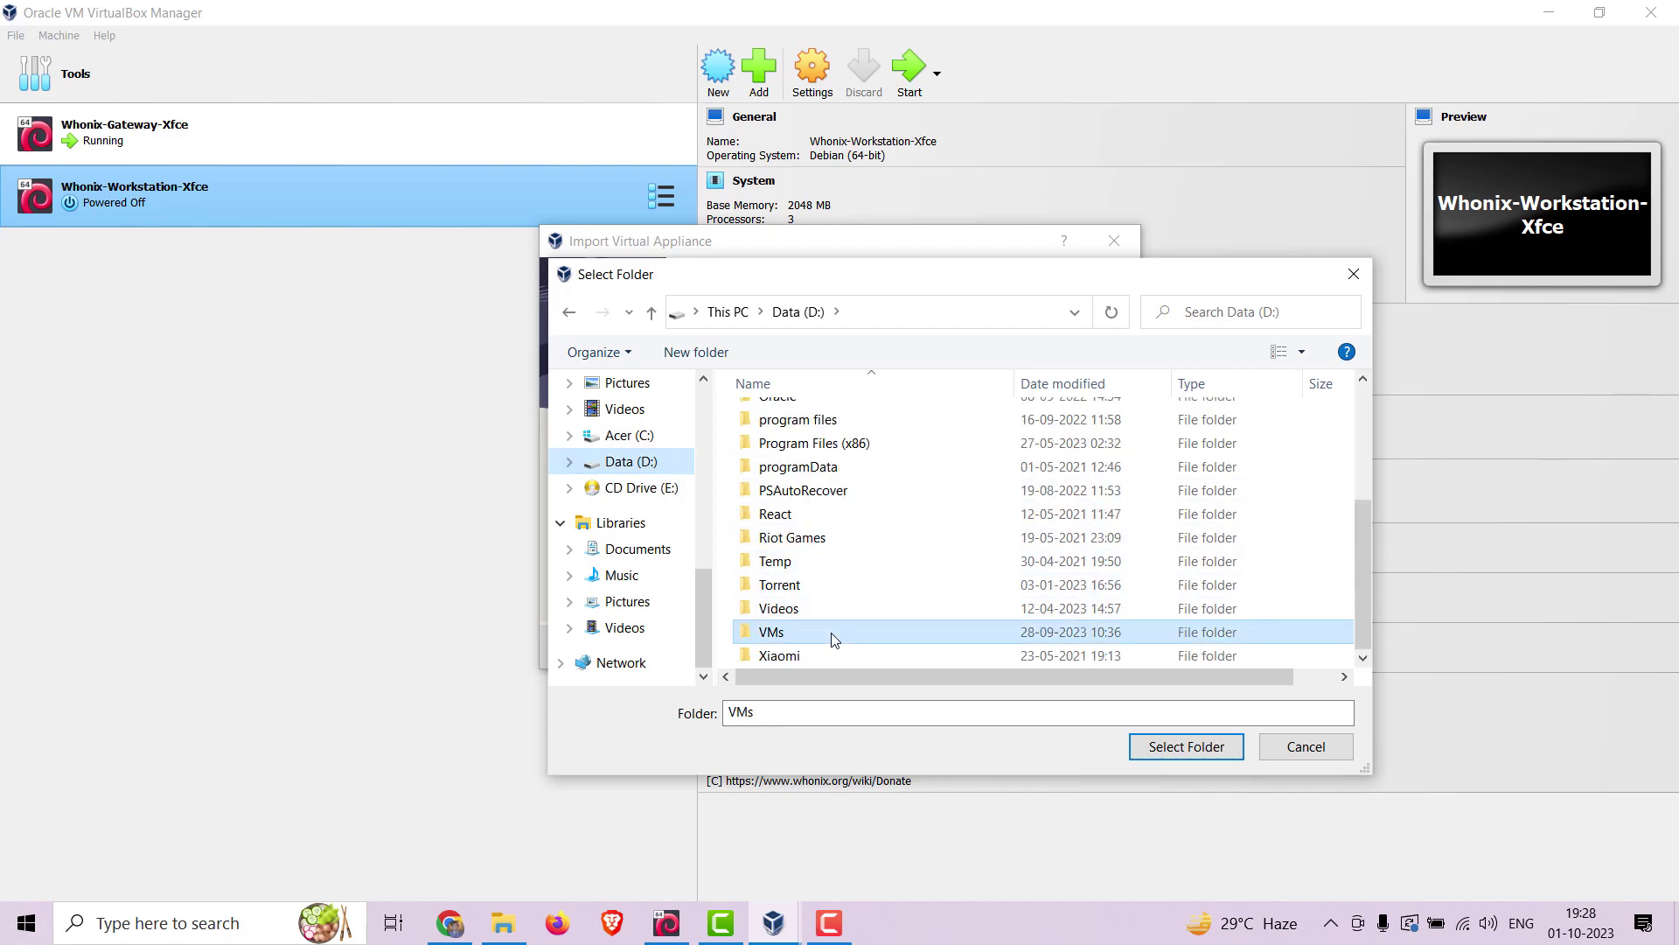
{"action": "left_click", "coordinate": [1198, 751]}
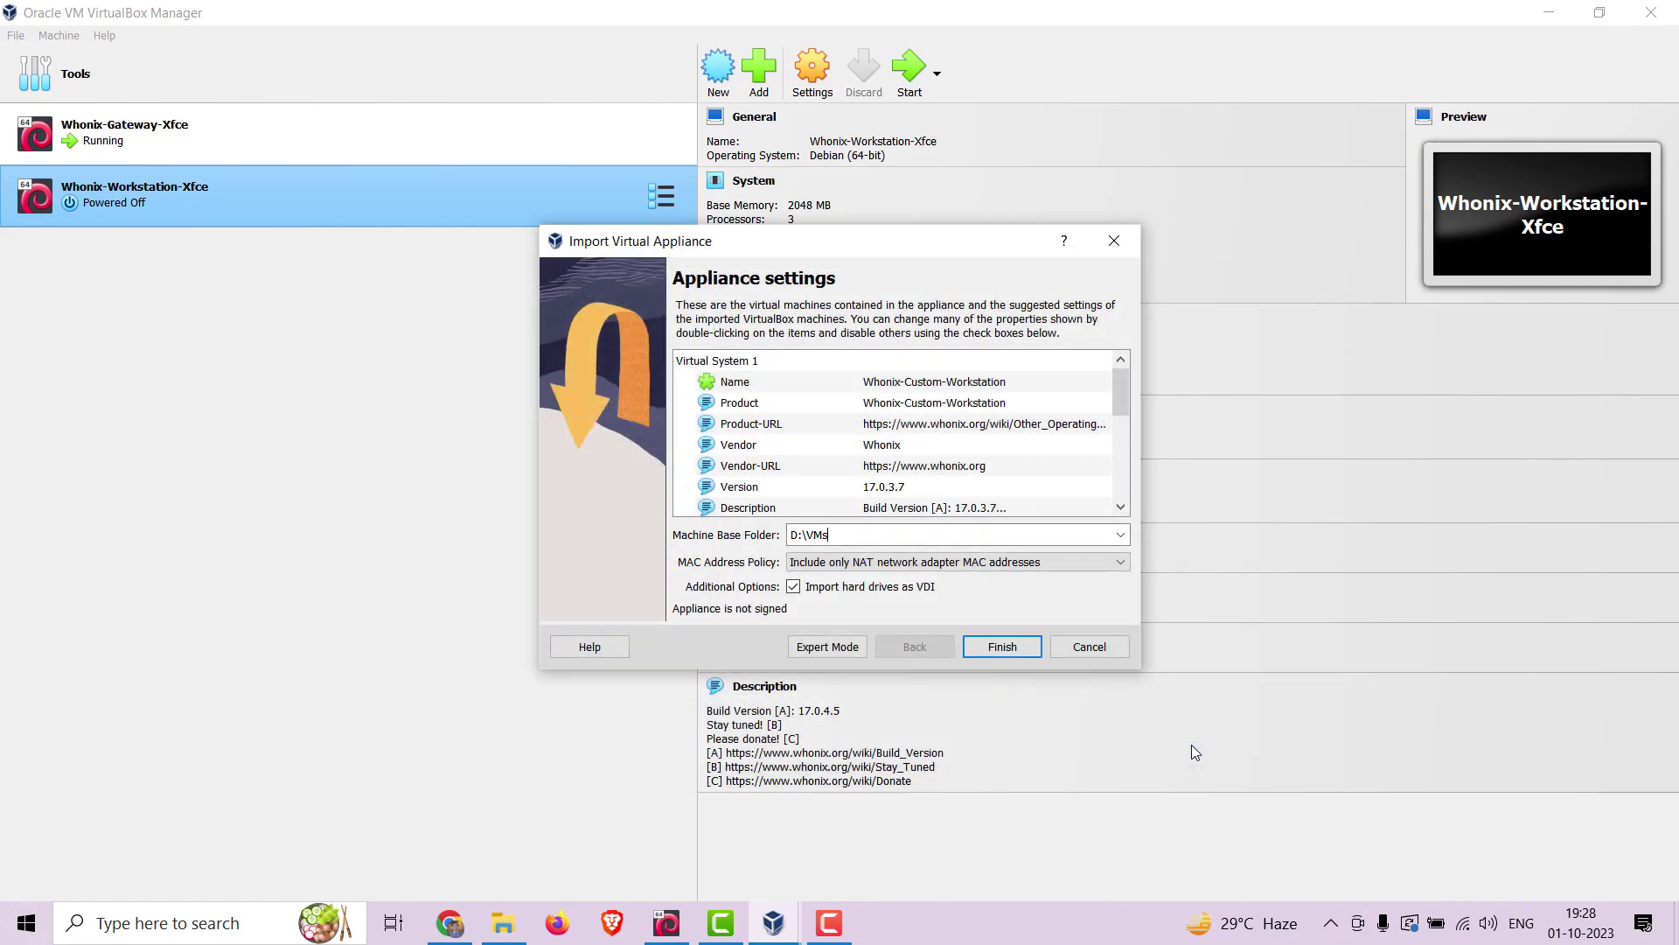
{"action": "left_click", "coordinate": [1015, 653]}
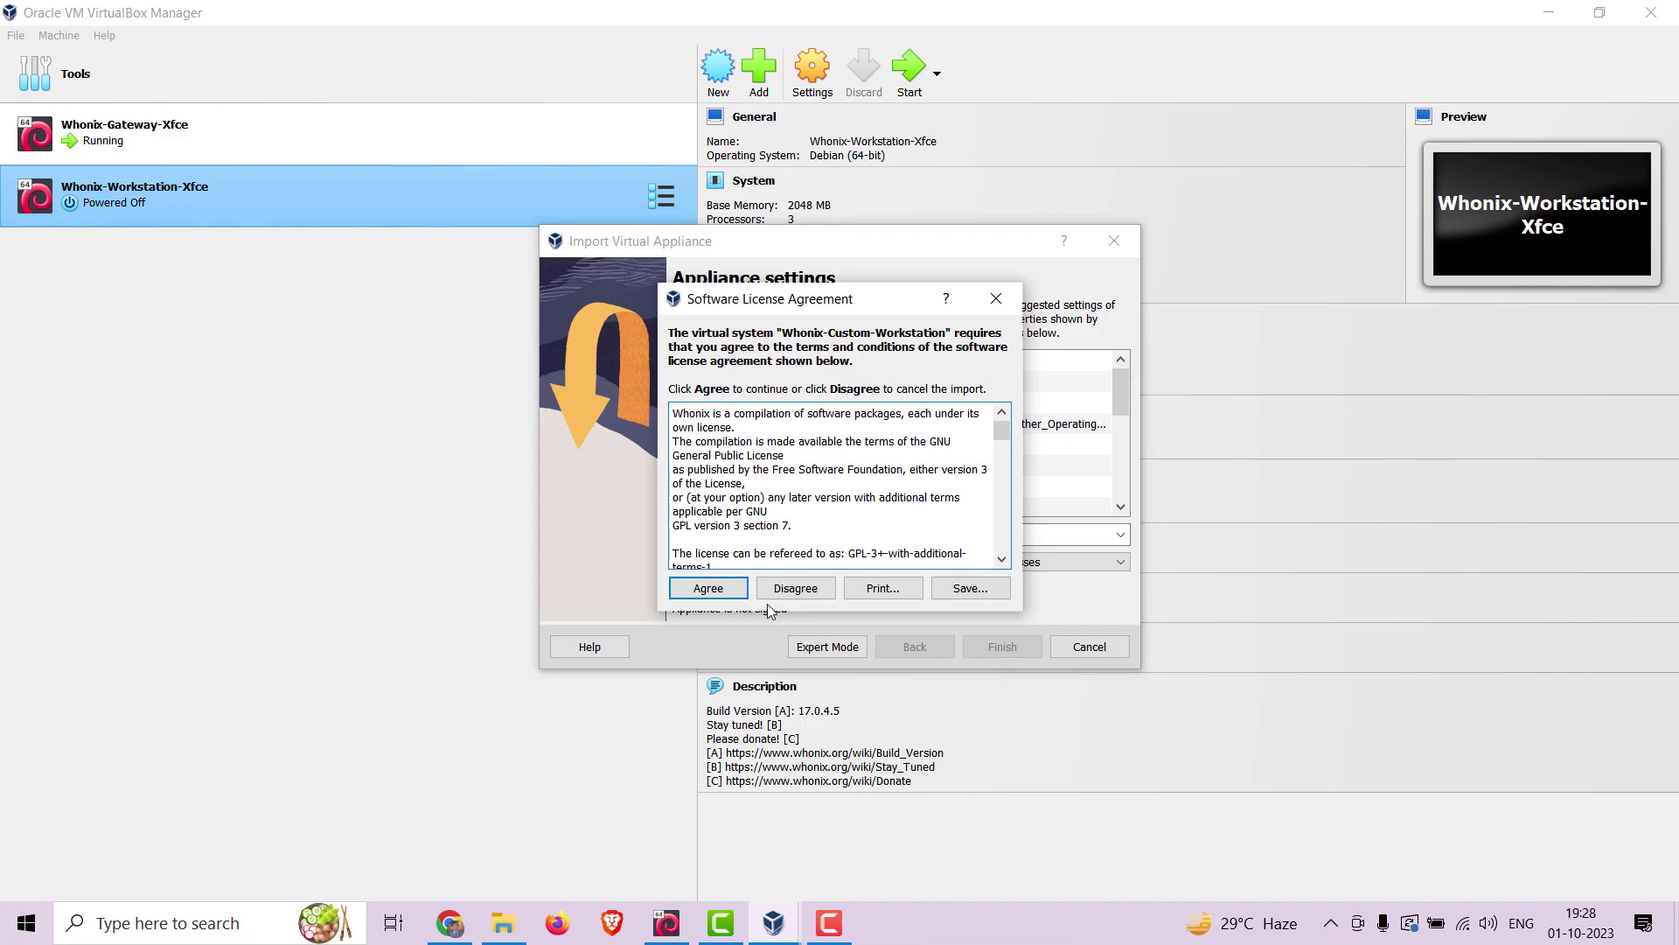
- Accept the appliance's licence agreement and rename the imported Whonix-Custom-Workstation machine to "Linux Mint whonix"
{"action": "left_click", "coordinate": [696, 590]}
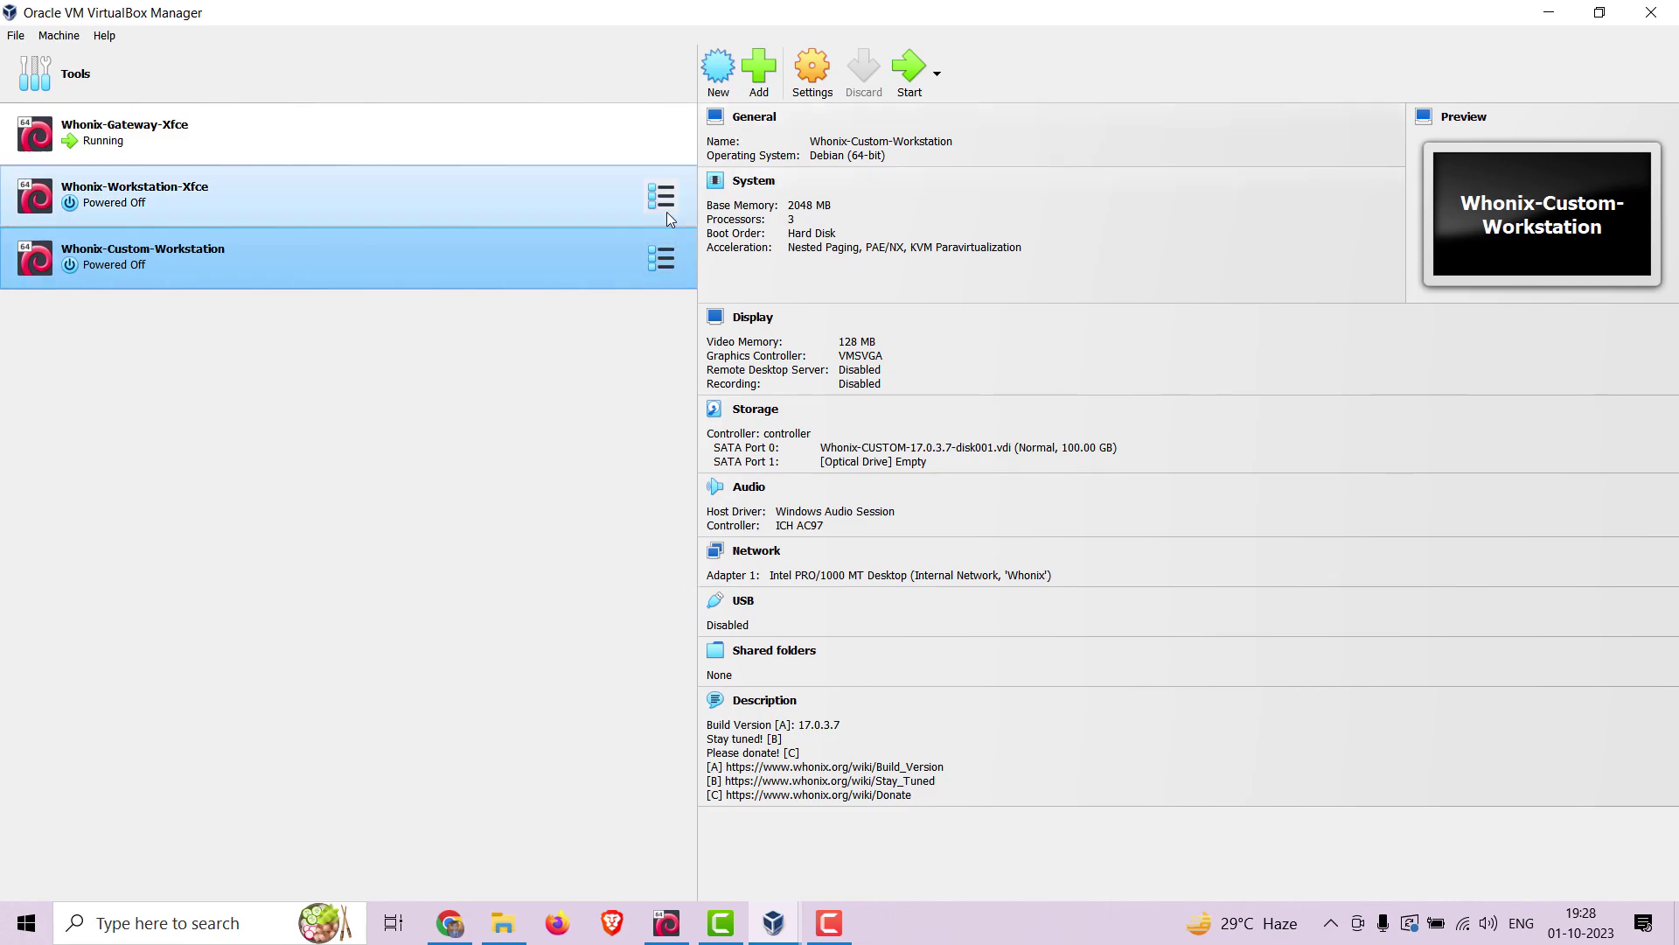
{"action": "right_click", "coordinate": [621, 262]}
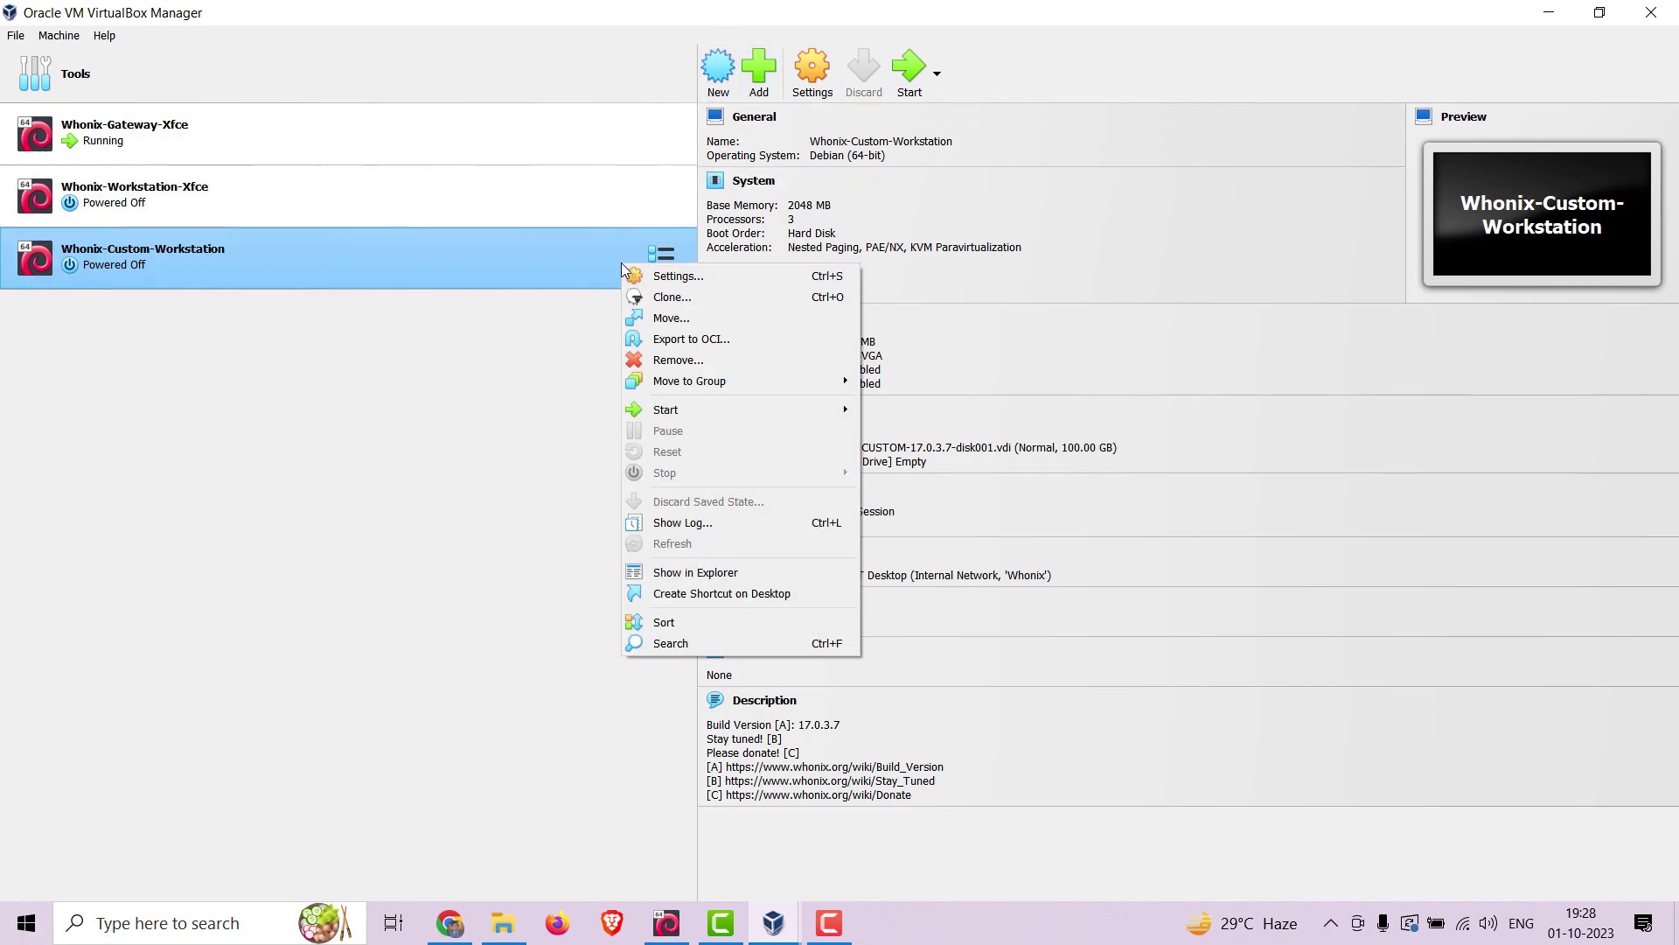
{"action": "left_click", "coordinate": [690, 285]}
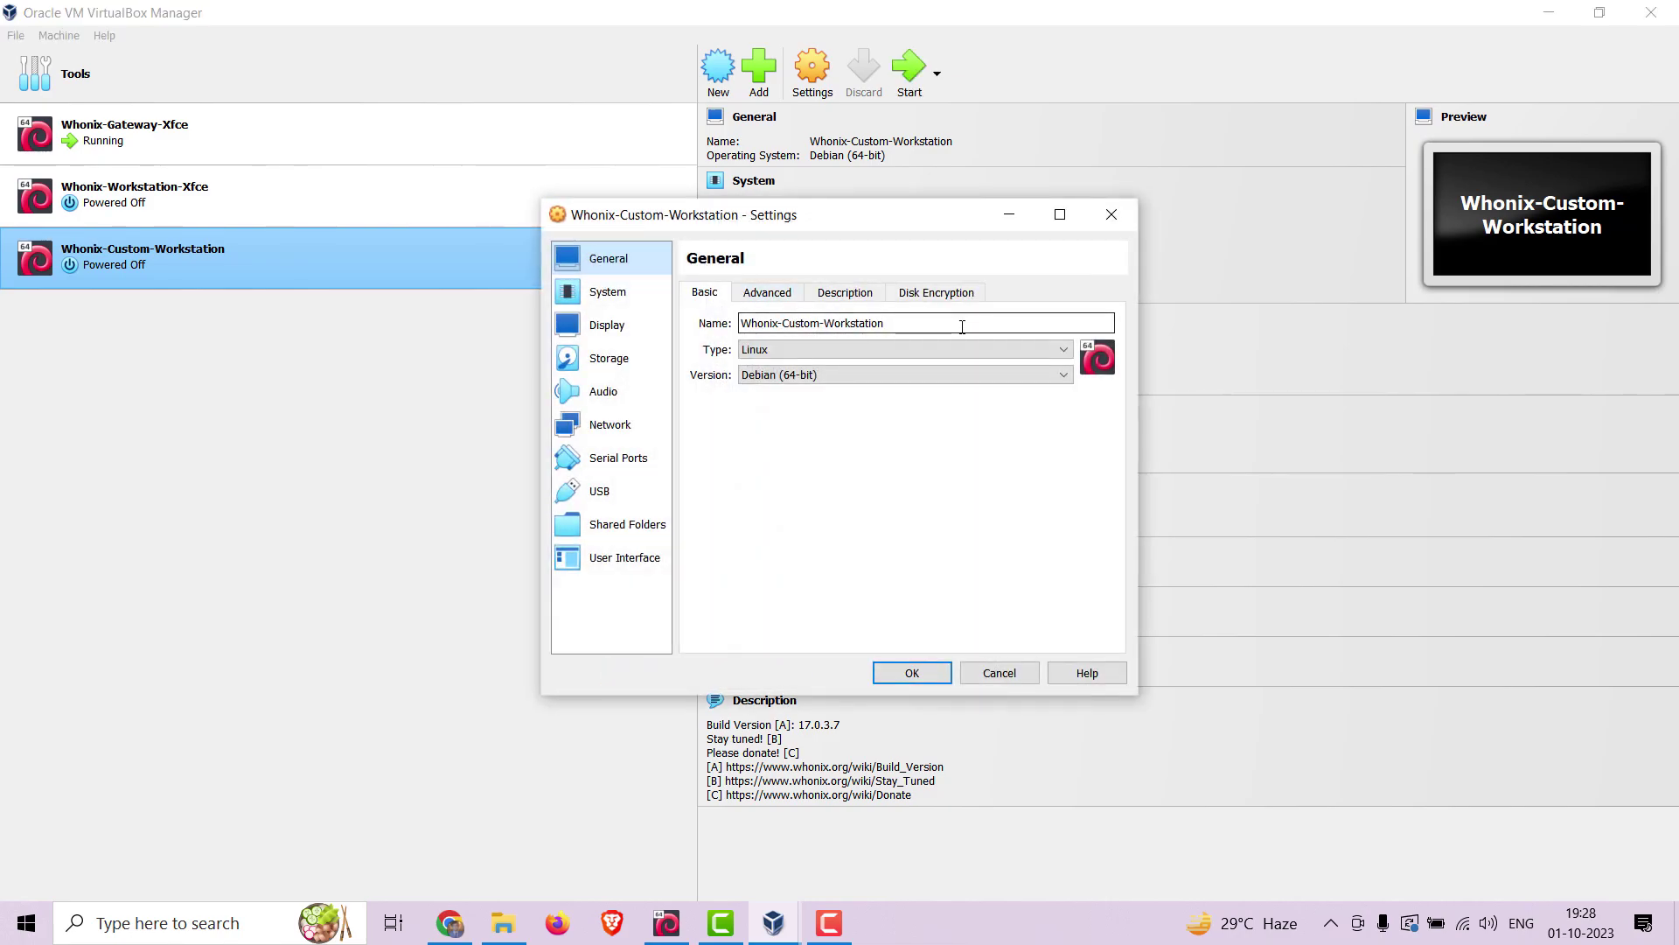
{"action": "left_click_drag", "start_coordinate": [885, 323], "coordinate": [733, 331]}
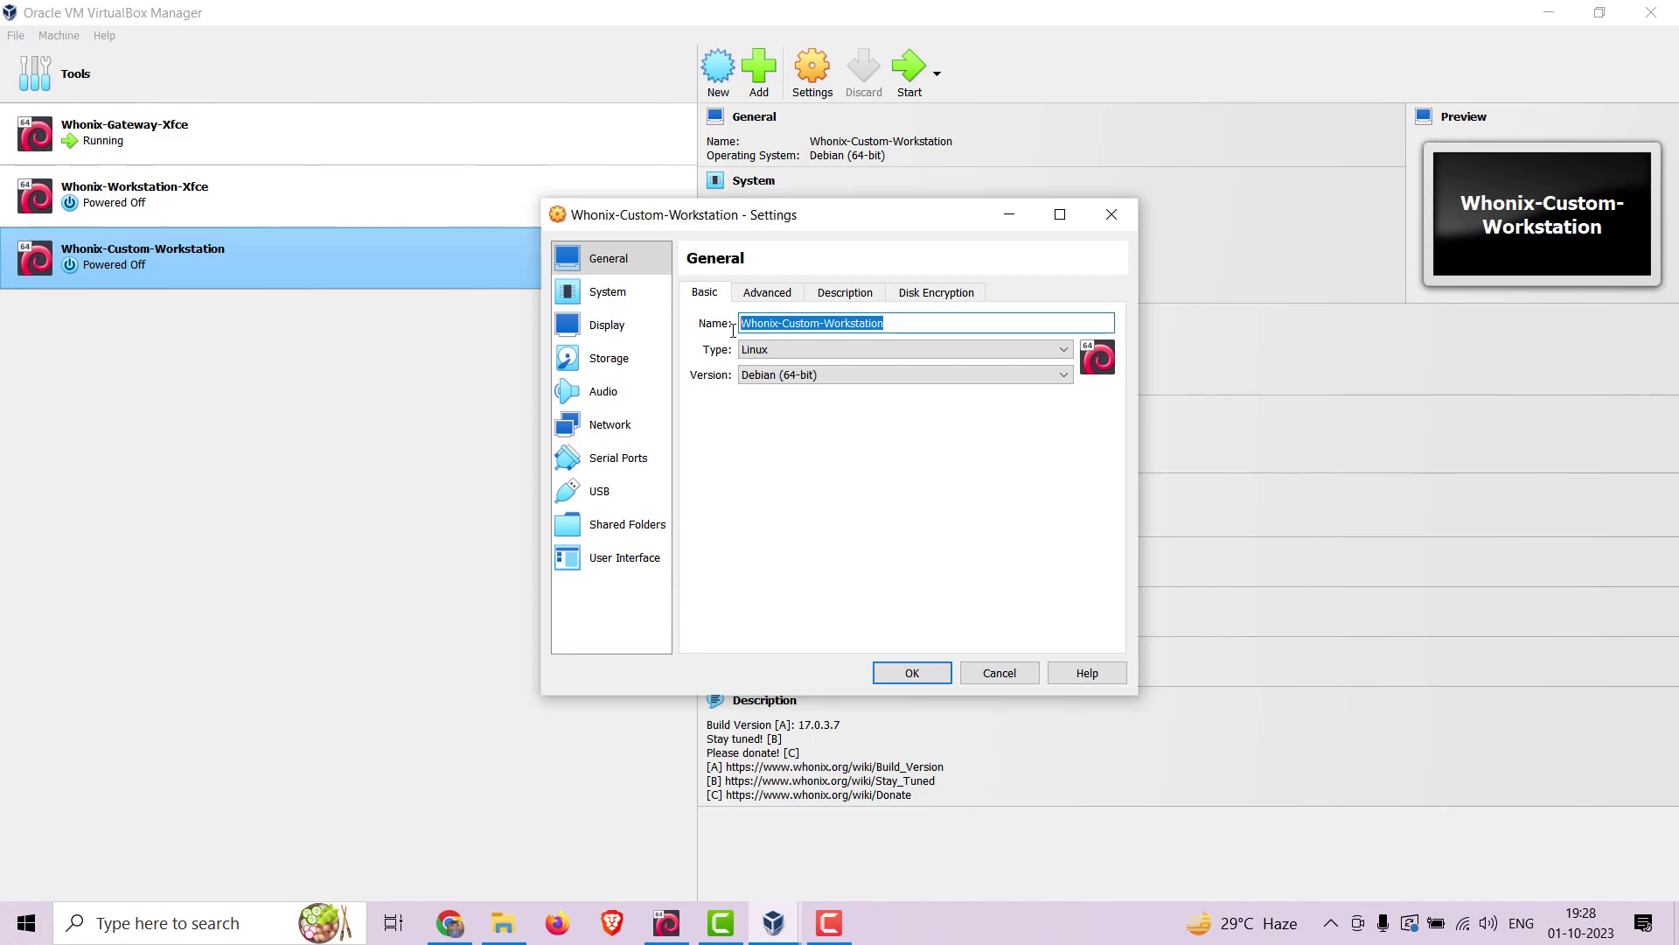
{"action": "type", "text": "Linux"}
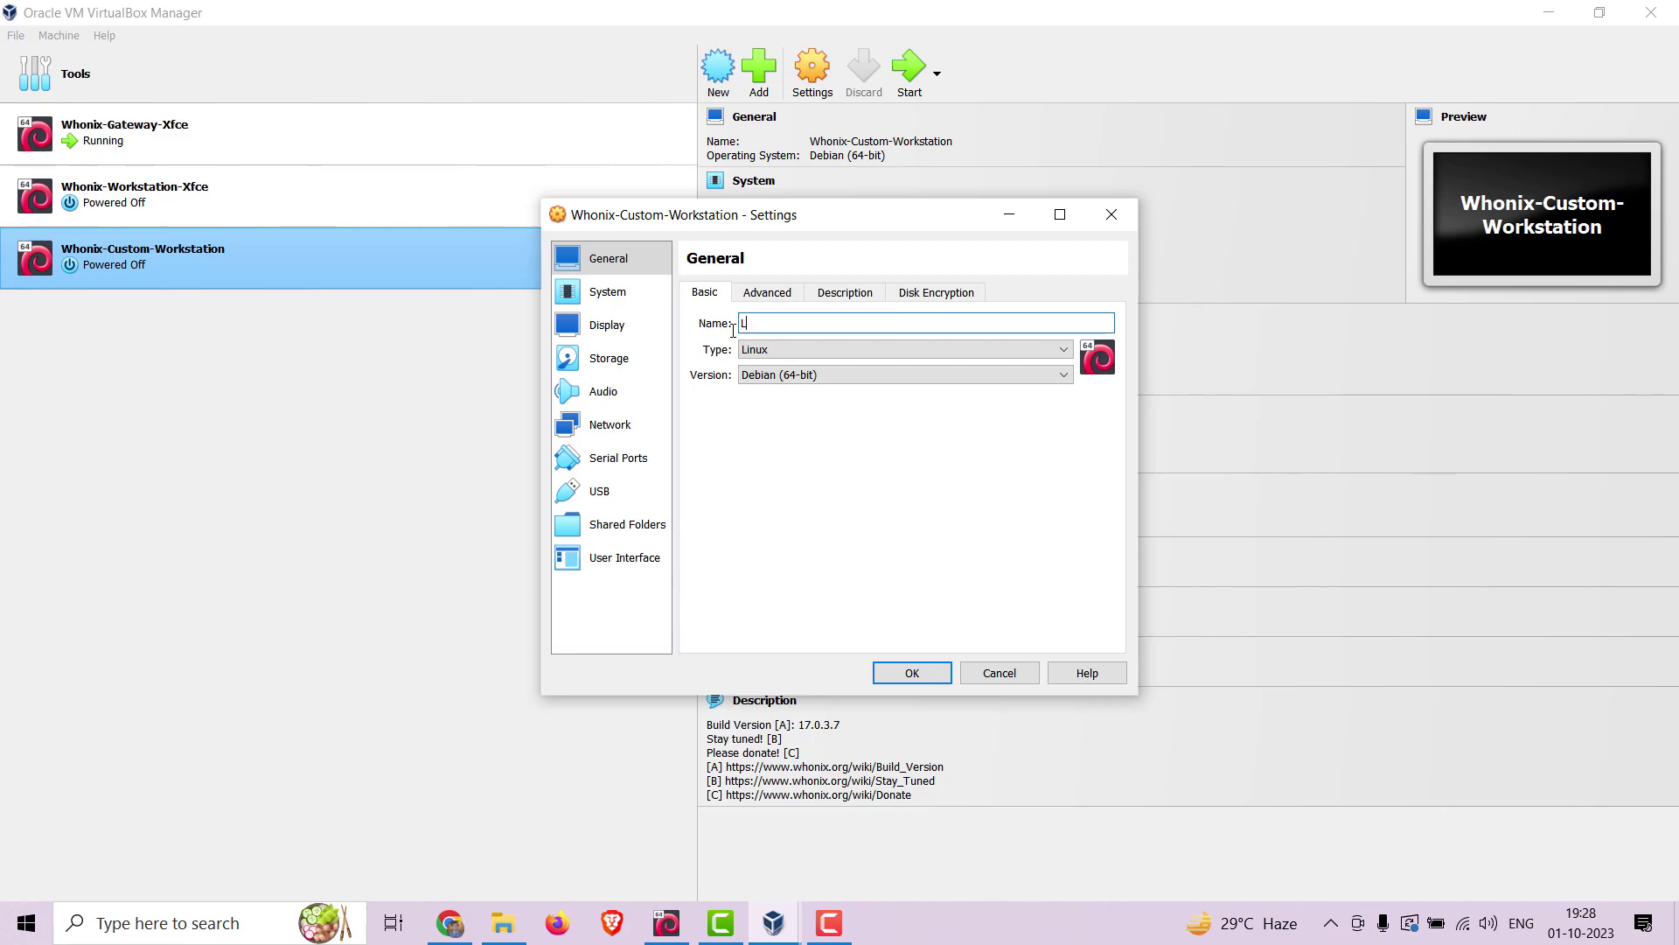
{"action": "type", "text": " Mint whonix"}
{"action": "left_click", "coordinate": [910, 673]}
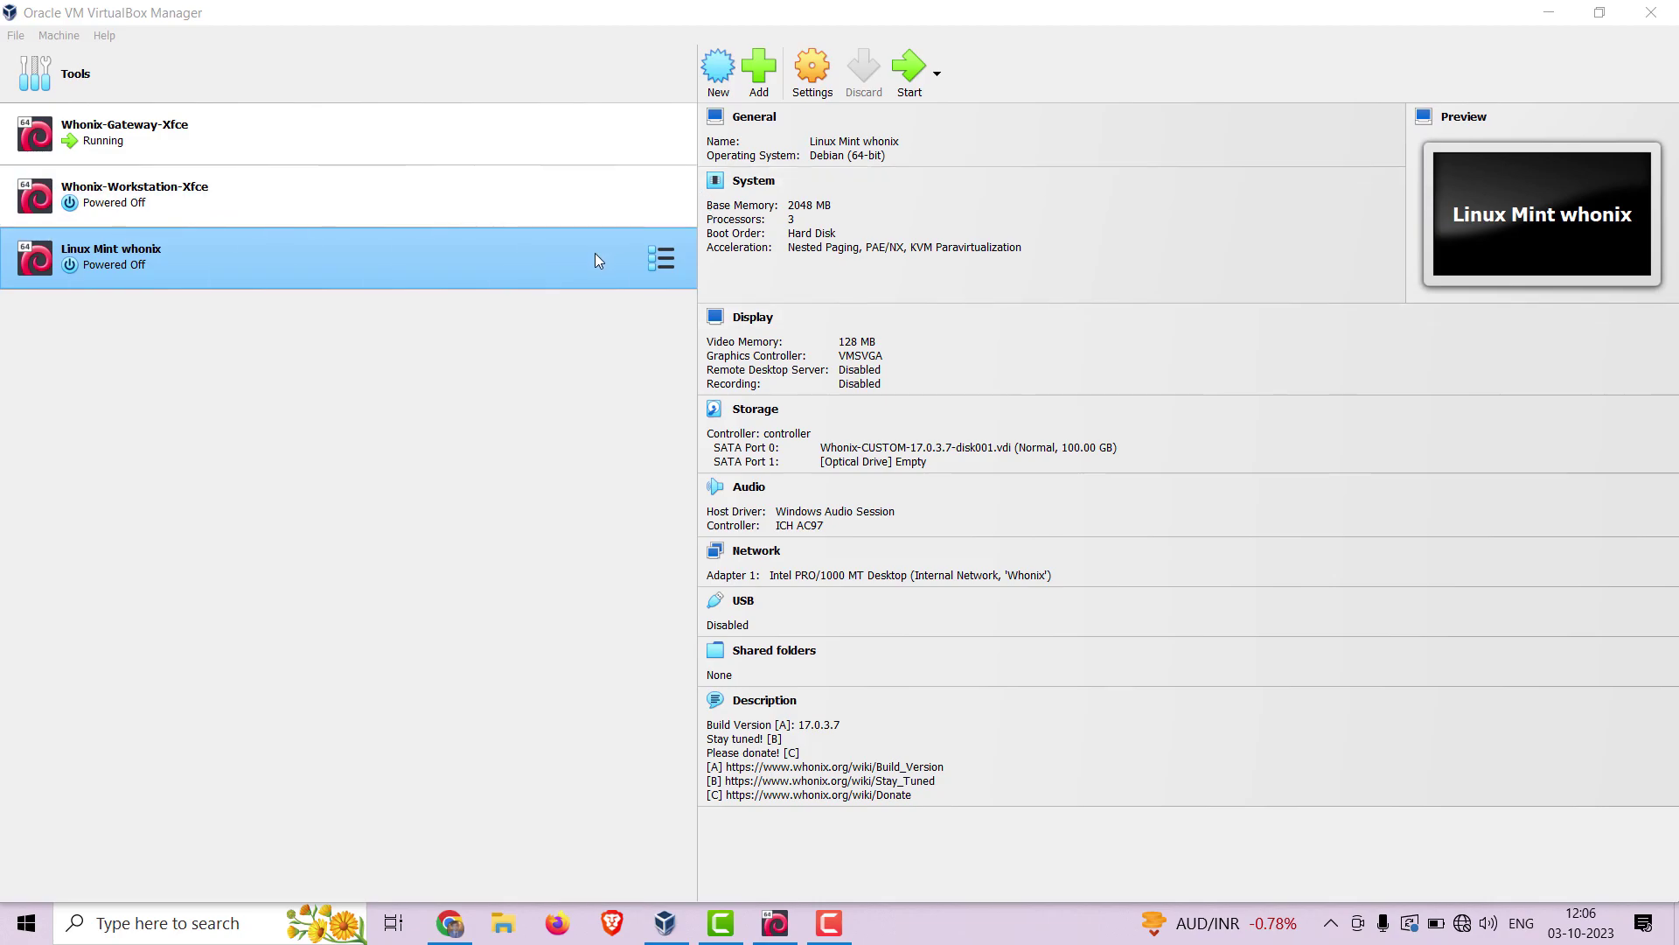
- Enable Optical in the Linux Mint whonix boot order, place it above Hard Disk, and save after checking the network adapter settings
{"action": "left_click", "coordinate": [802, 81]}
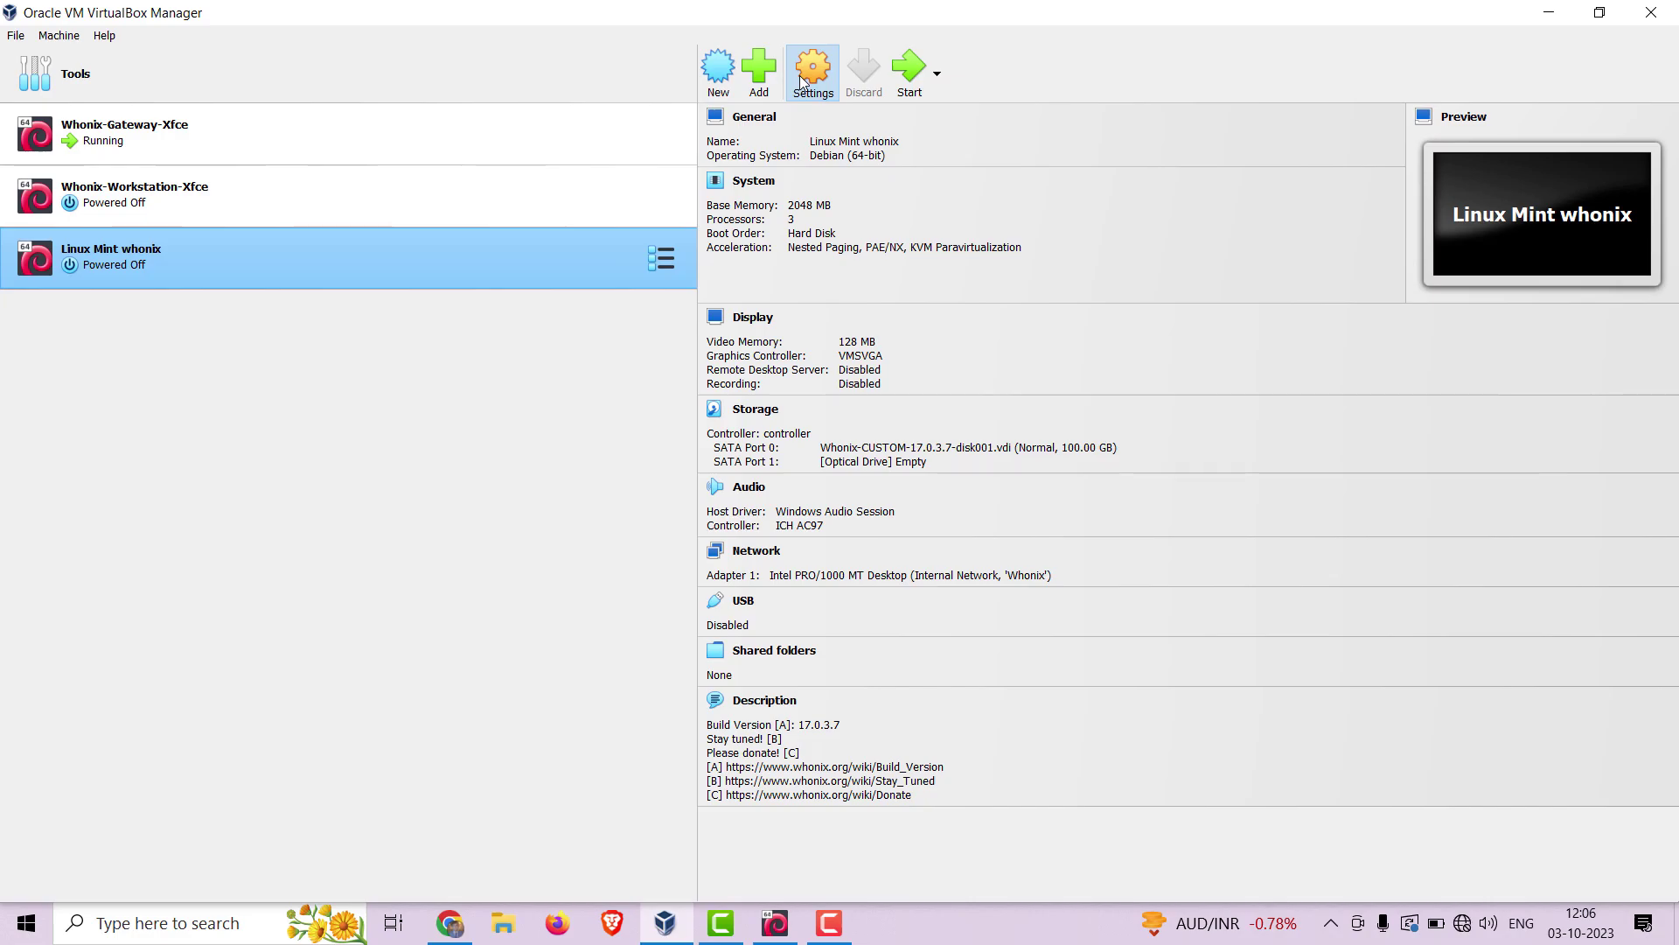
{"action": "left_click", "coordinate": [802, 80]}
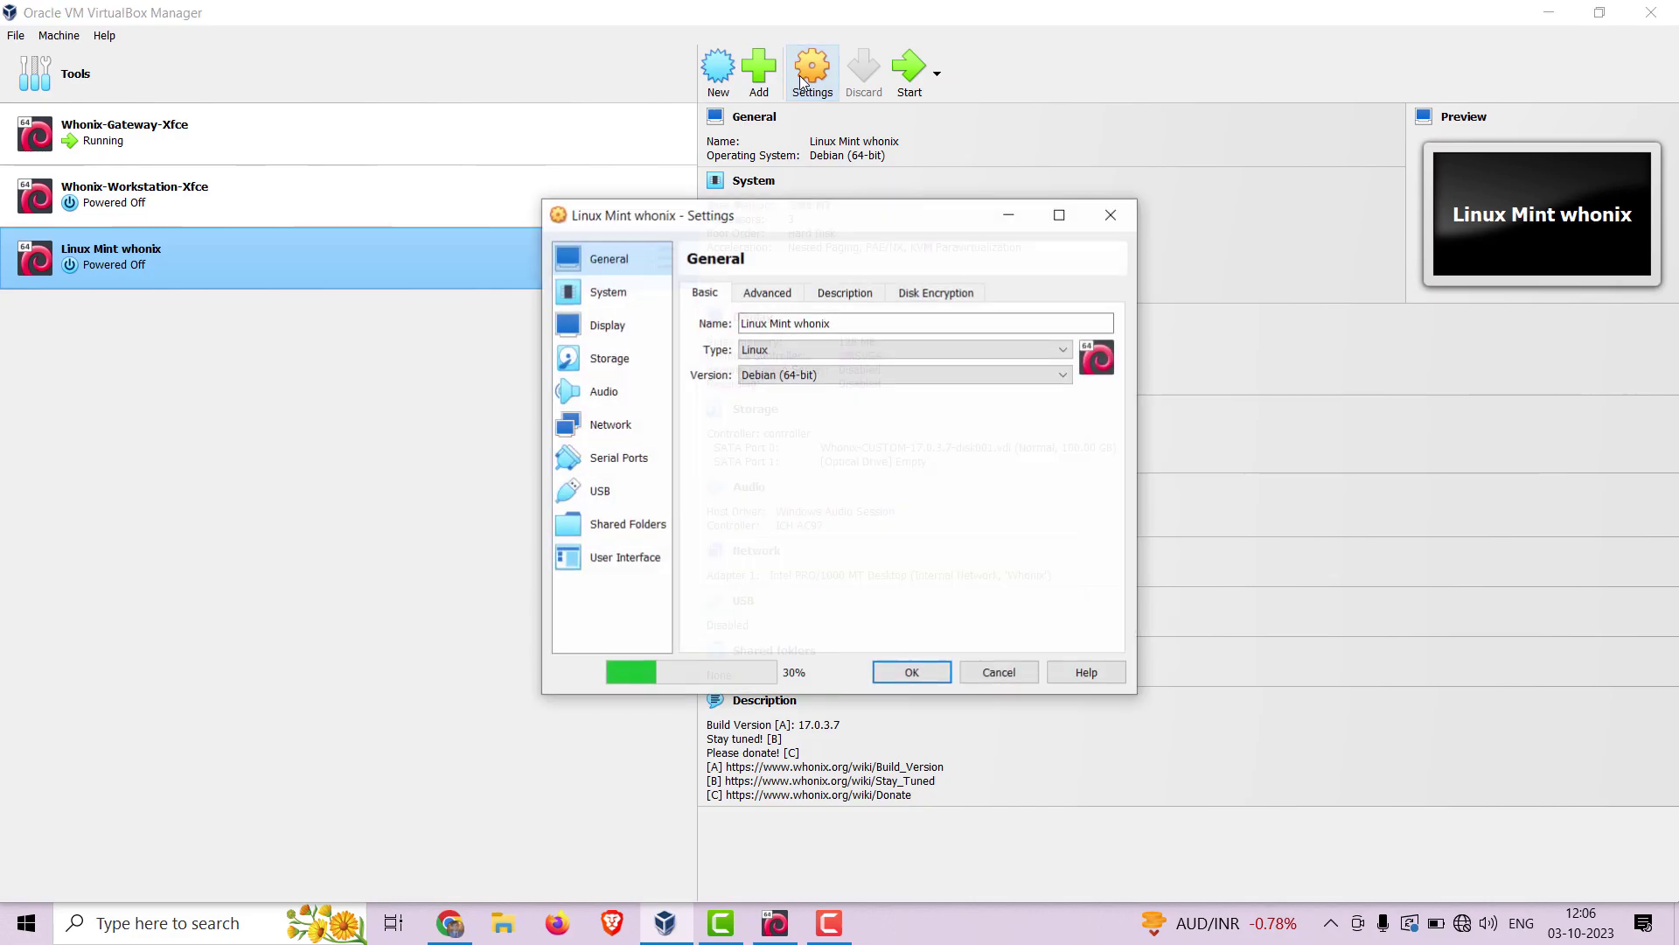
{"action": "left_click", "coordinate": [603, 297]}
{"action": "left_click", "coordinate": [803, 416]}
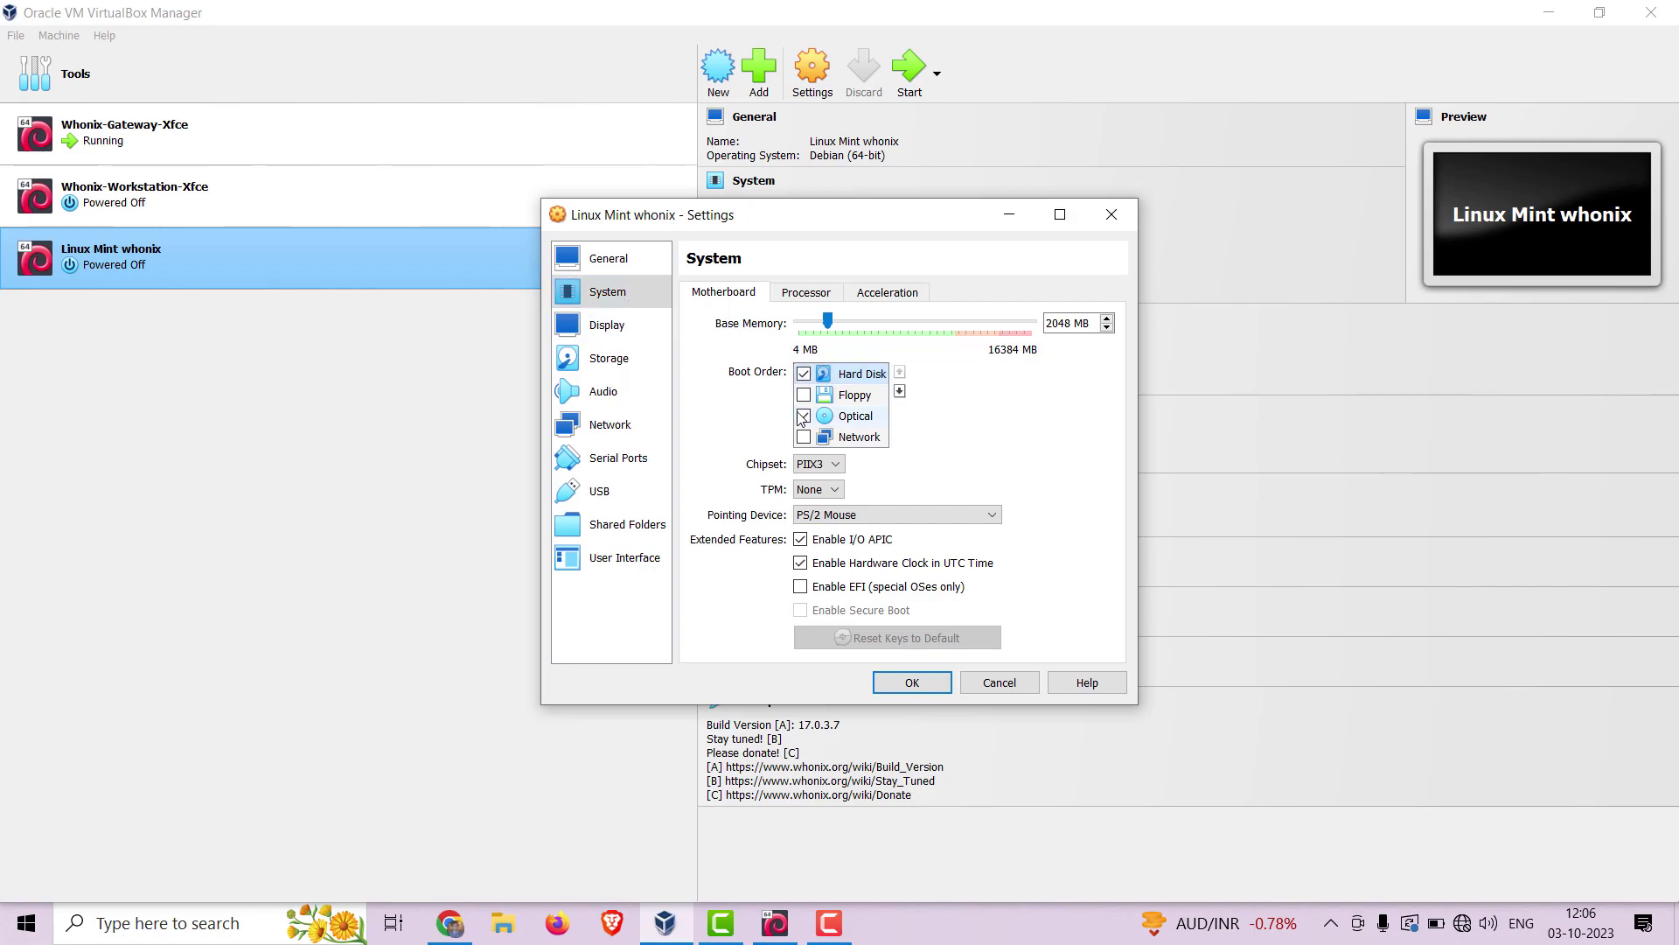
{"action": "left_click", "coordinate": [864, 414]}
{"action": "left_click", "coordinate": [900, 372]}
{"action": "left_click", "coordinate": [899, 372]}
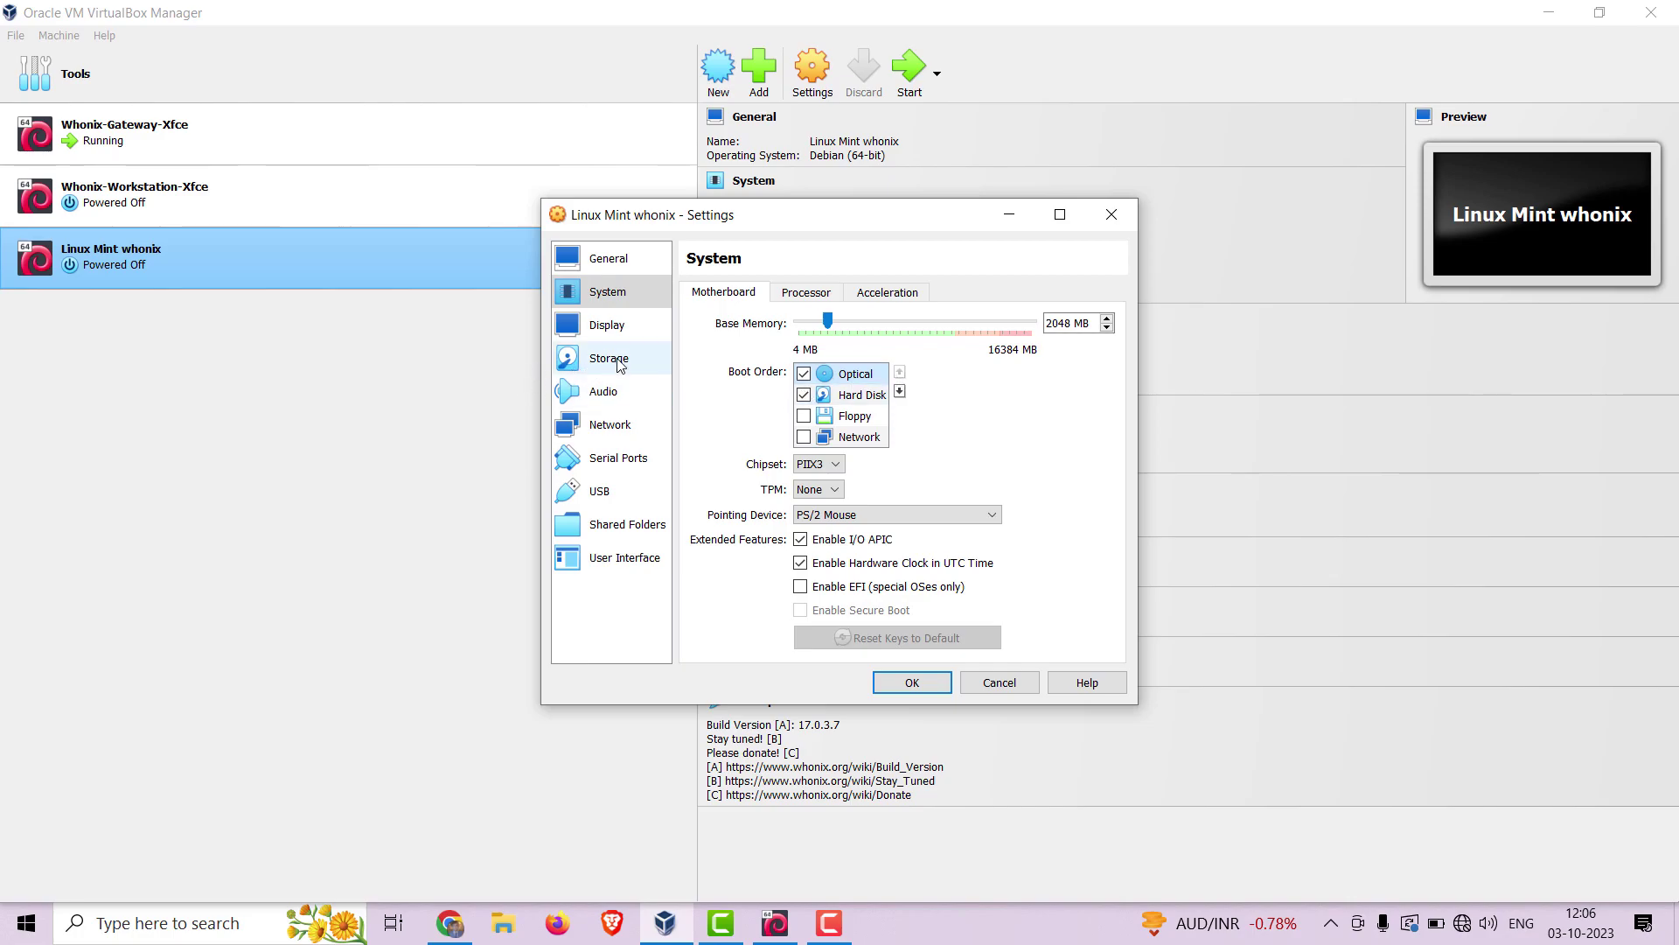
{"action": "left_click", "coordinate": [624, 426]}
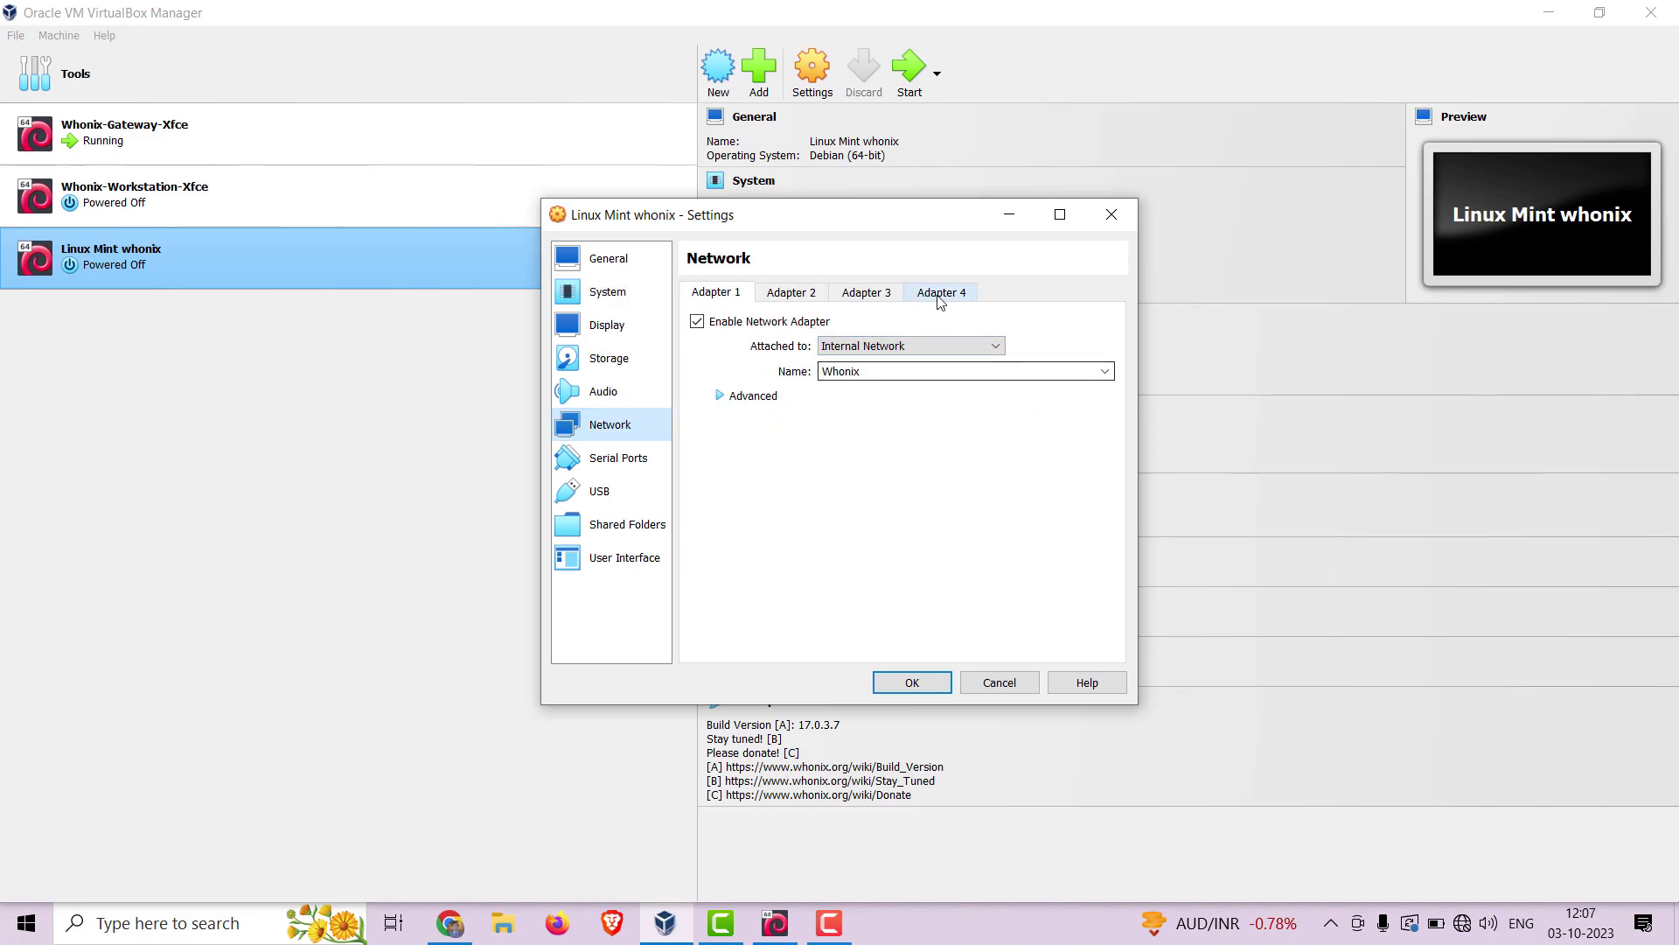
{"action": "left_click", "coordinate": [912, 682]}
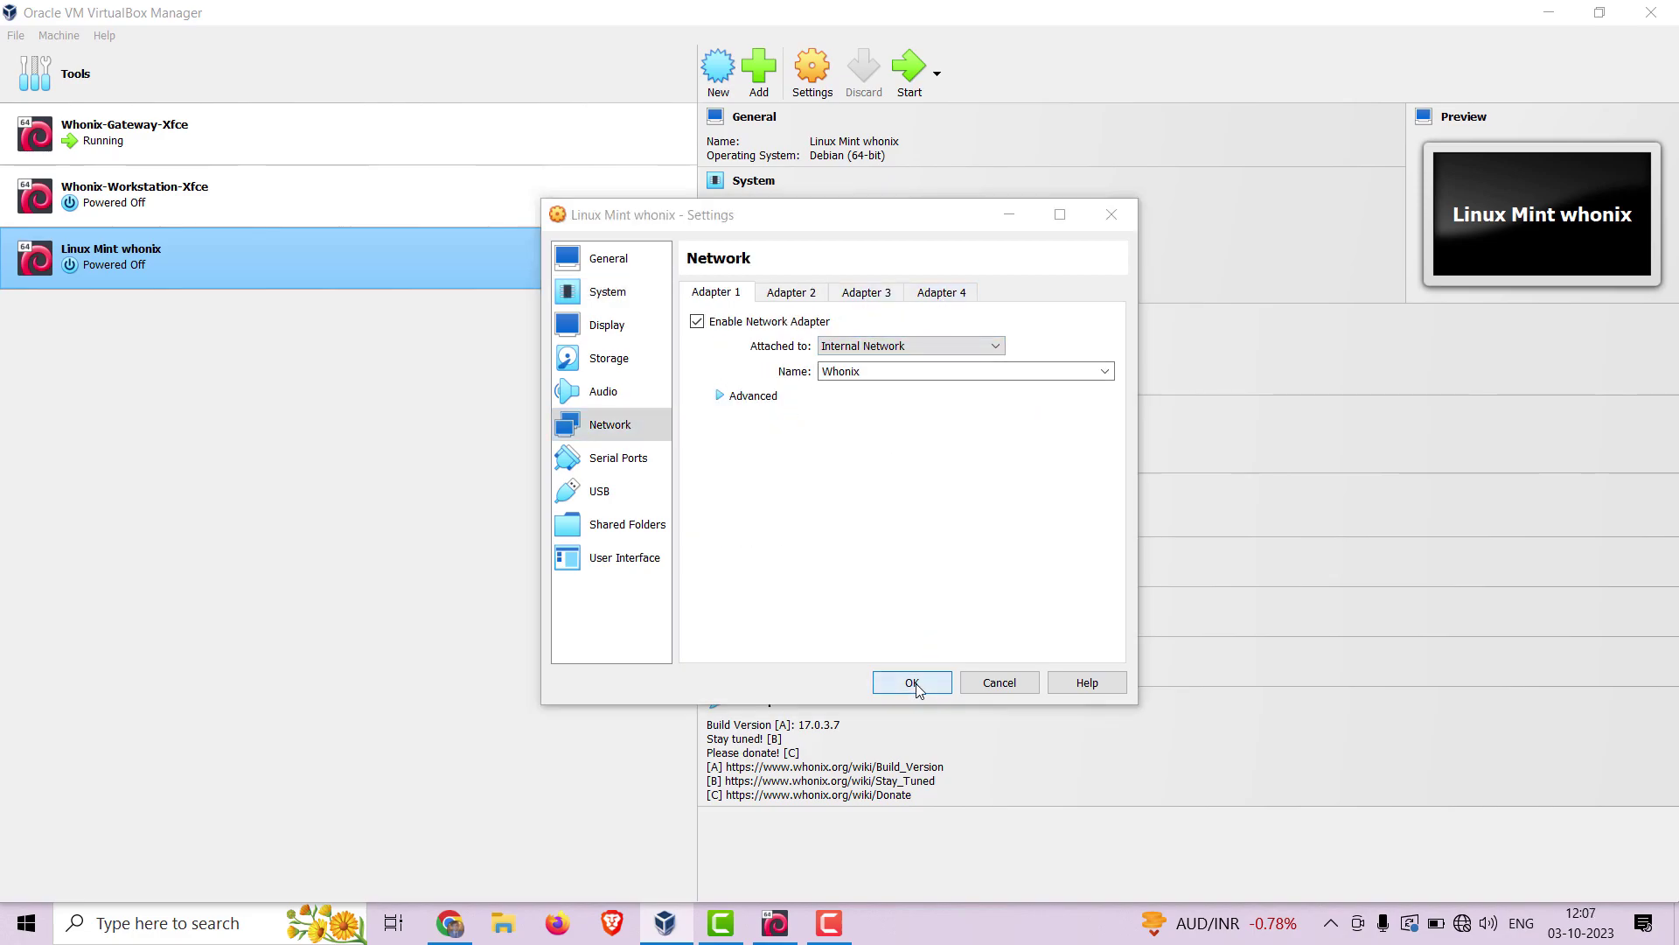
- Start the Linux Mint whonix machine without a boot disk and mount lmde-6-cinnamon-64bit.iso in its optical drive
{"action": "double_click", "coordinate": [468, 276]}
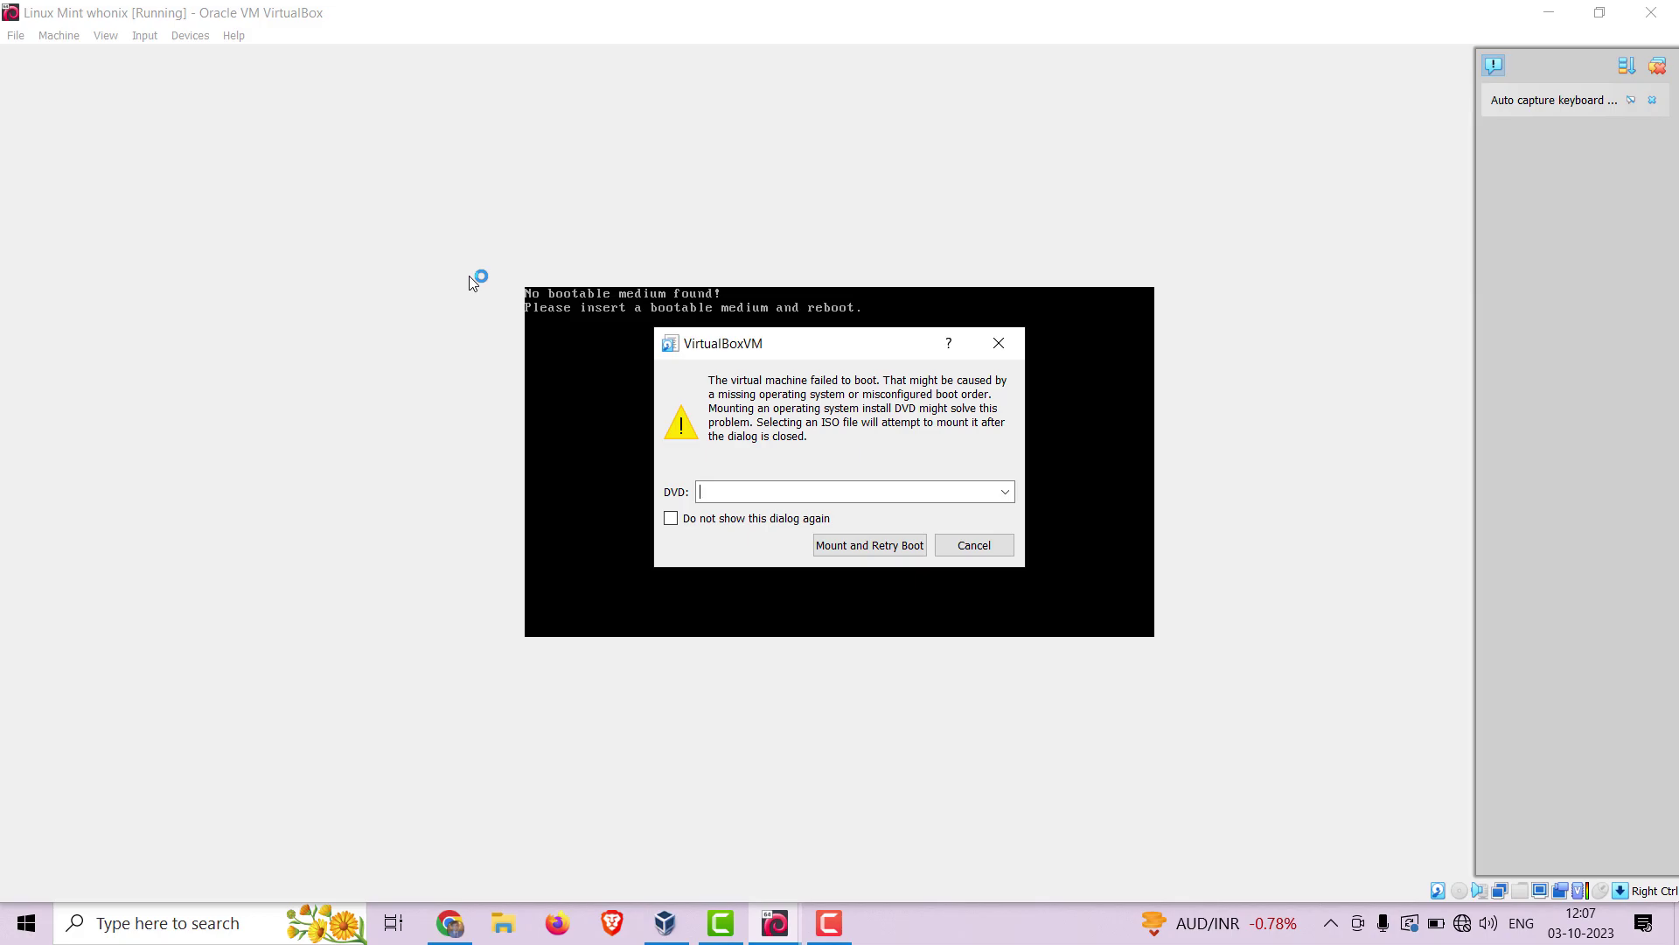
{"action": "left_click", "coordinate": [971, 544]}
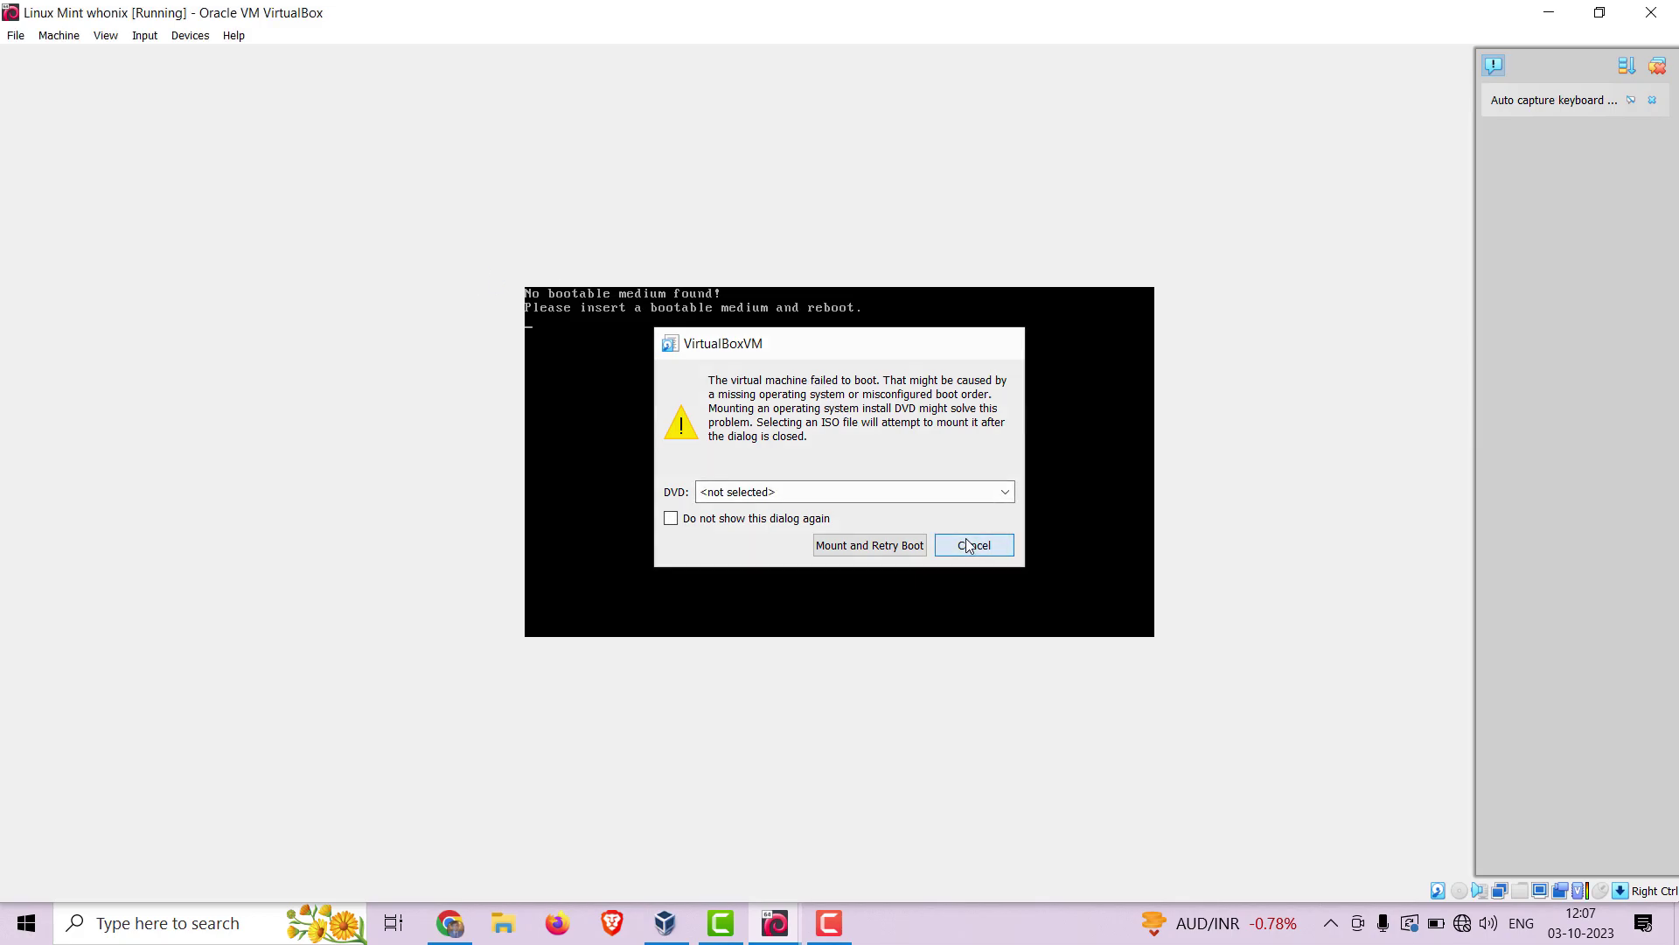
{"action": "left_click", "coordinate": [189, 36]}
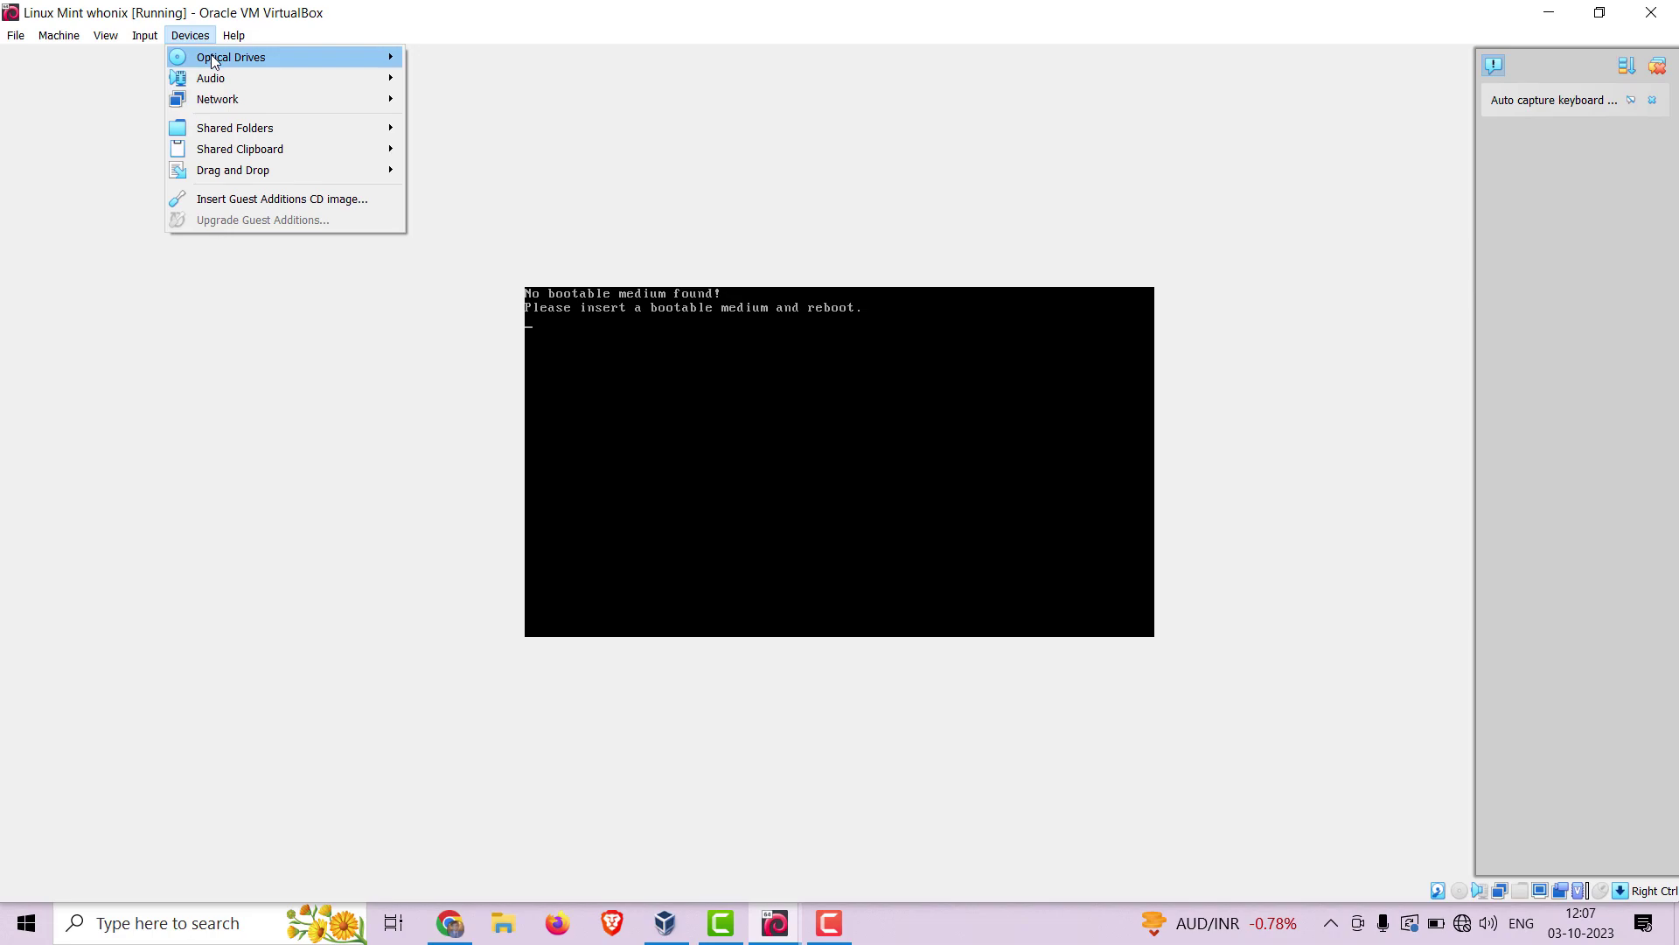
{"action": "mouse_move", "coordinate": [215, 57]}
{"action": "left_click", "coordinate": [464, 80]}
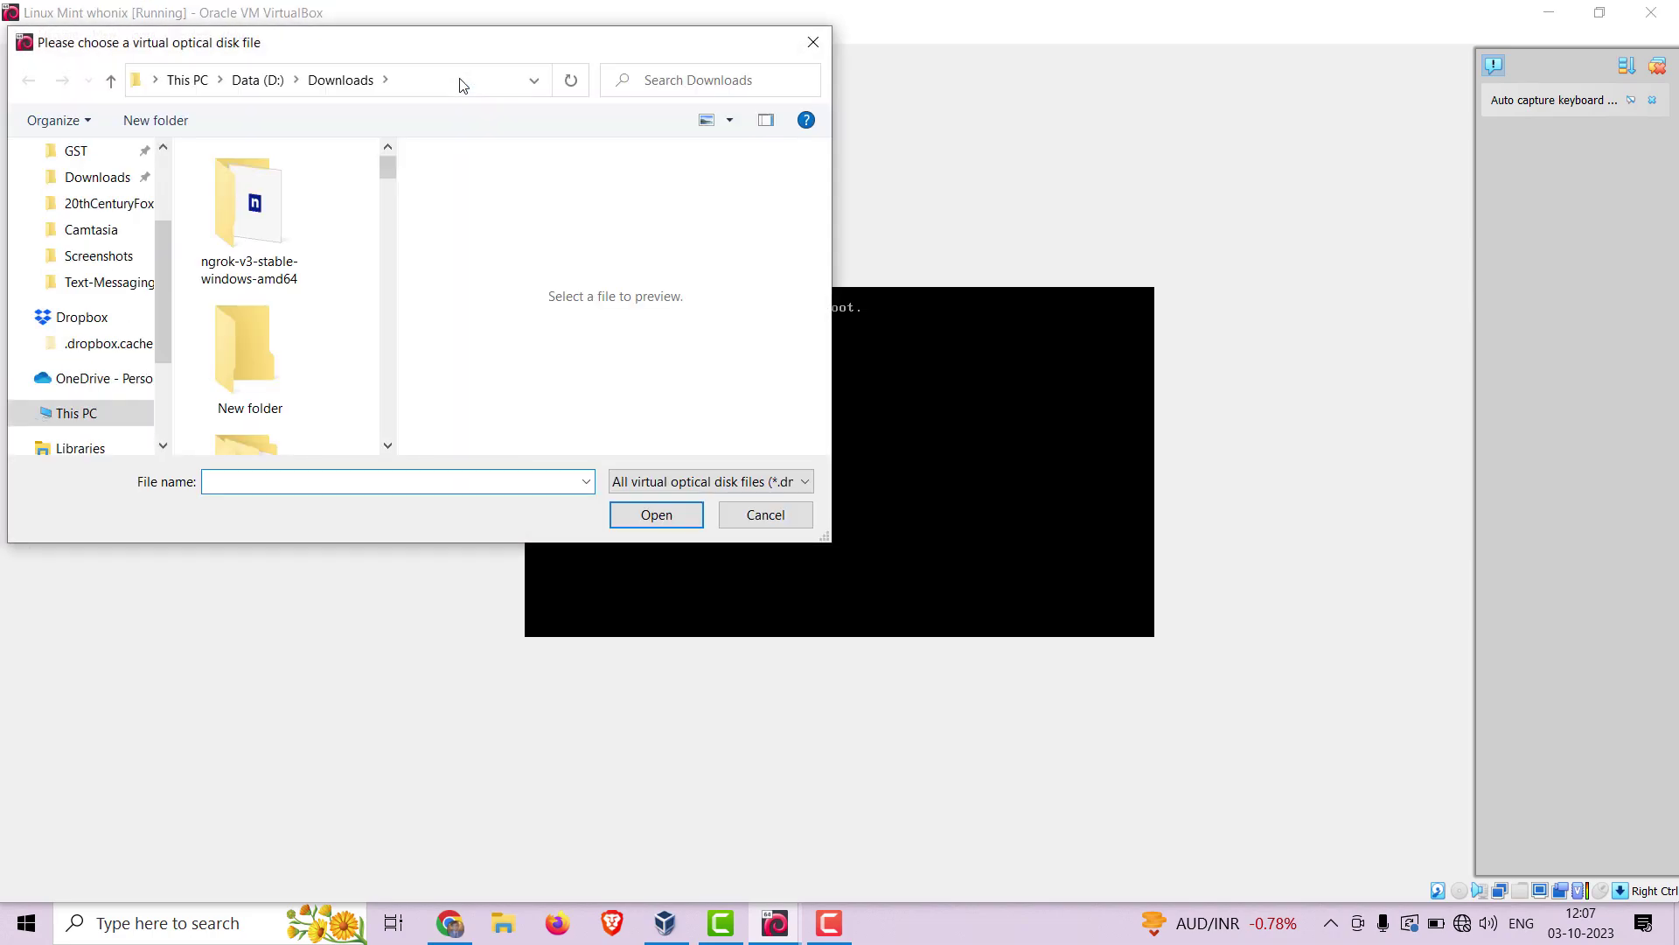
{"action": "type", "text": "lmd"}
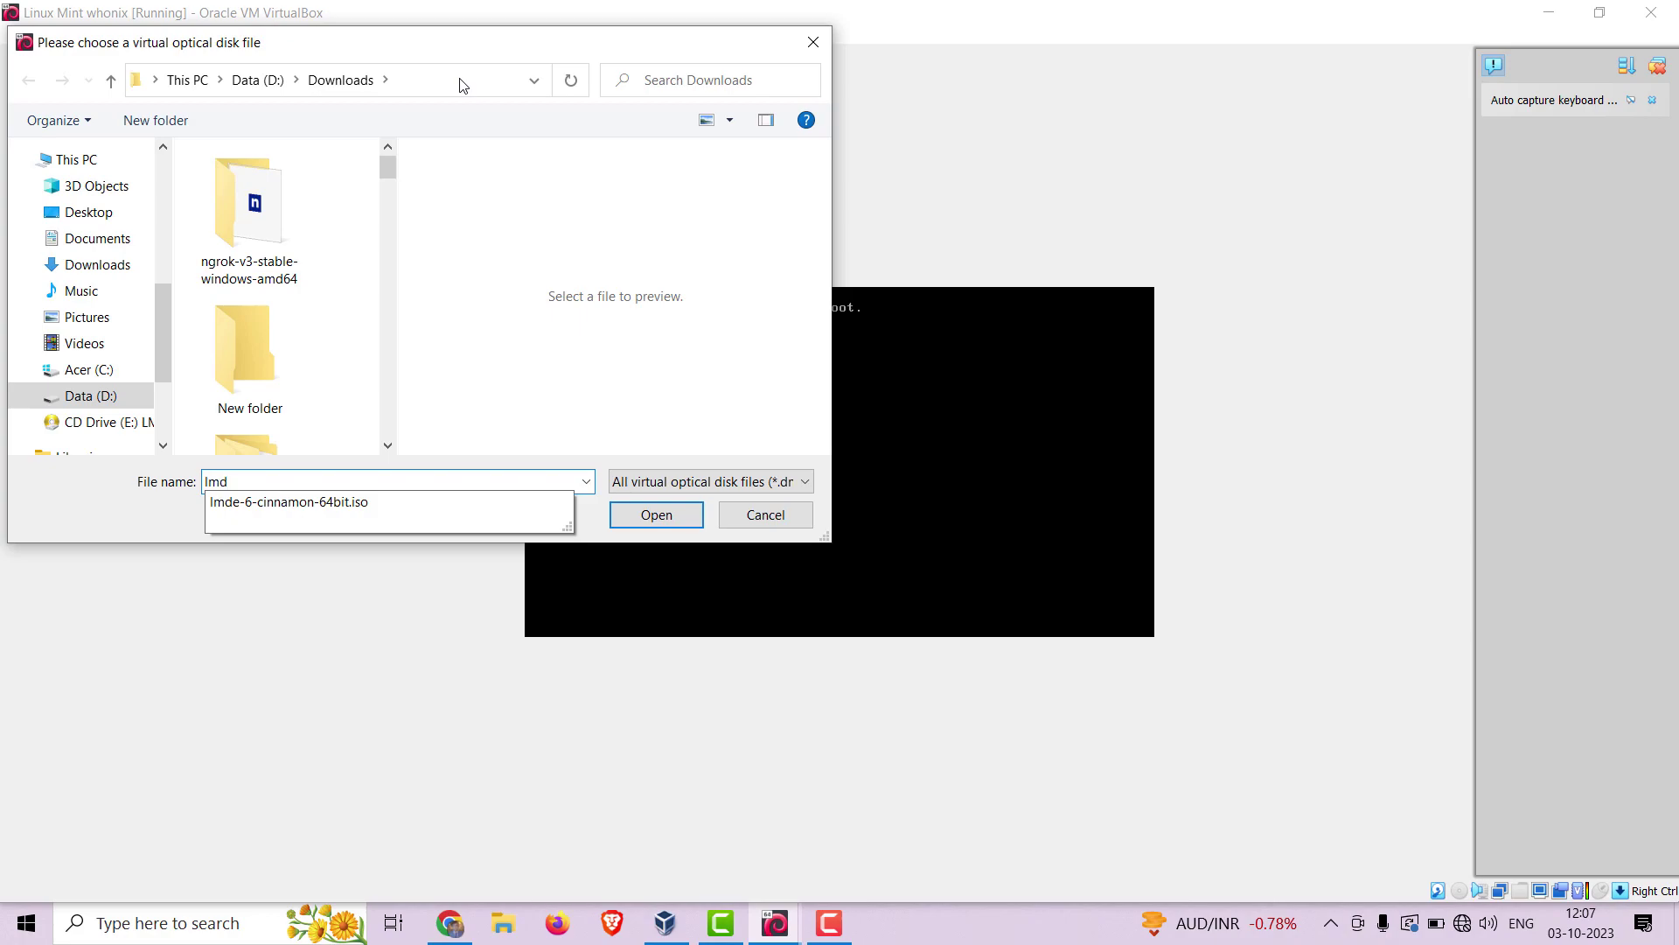
{"action": "key", "text": "Down"}
{"action": "key", "text": "Return"}
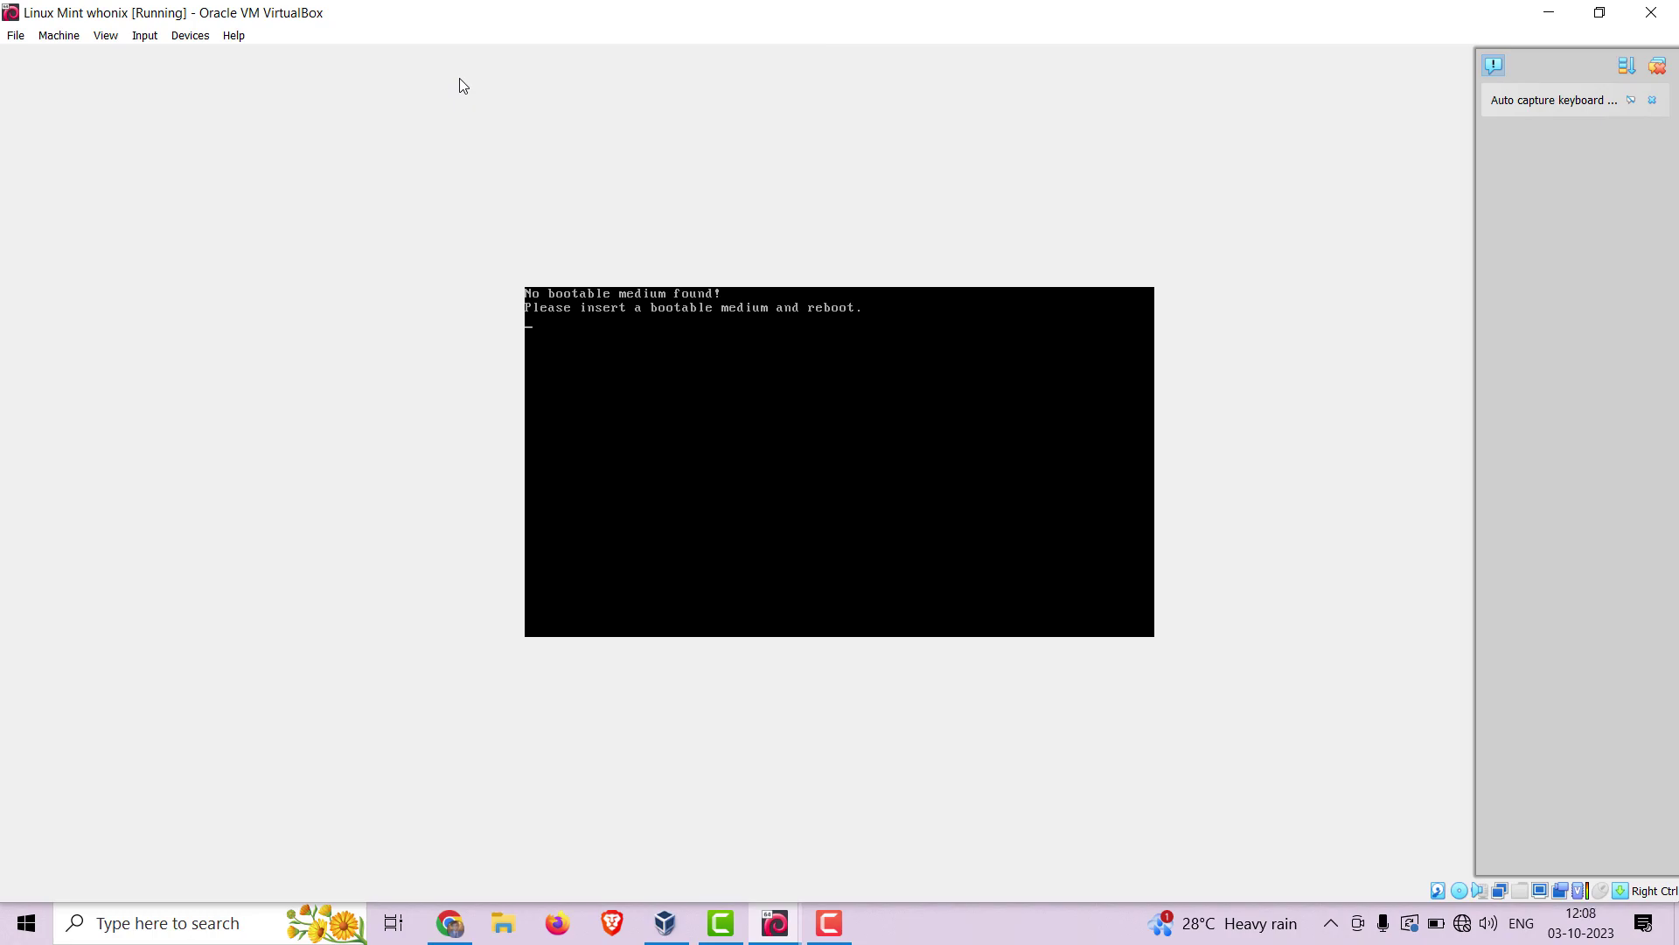
- Reset the running Linux Mint whonix machine so it boots from the mounted ISO
{"action": "left_click", "coordinate": [69, 36]}
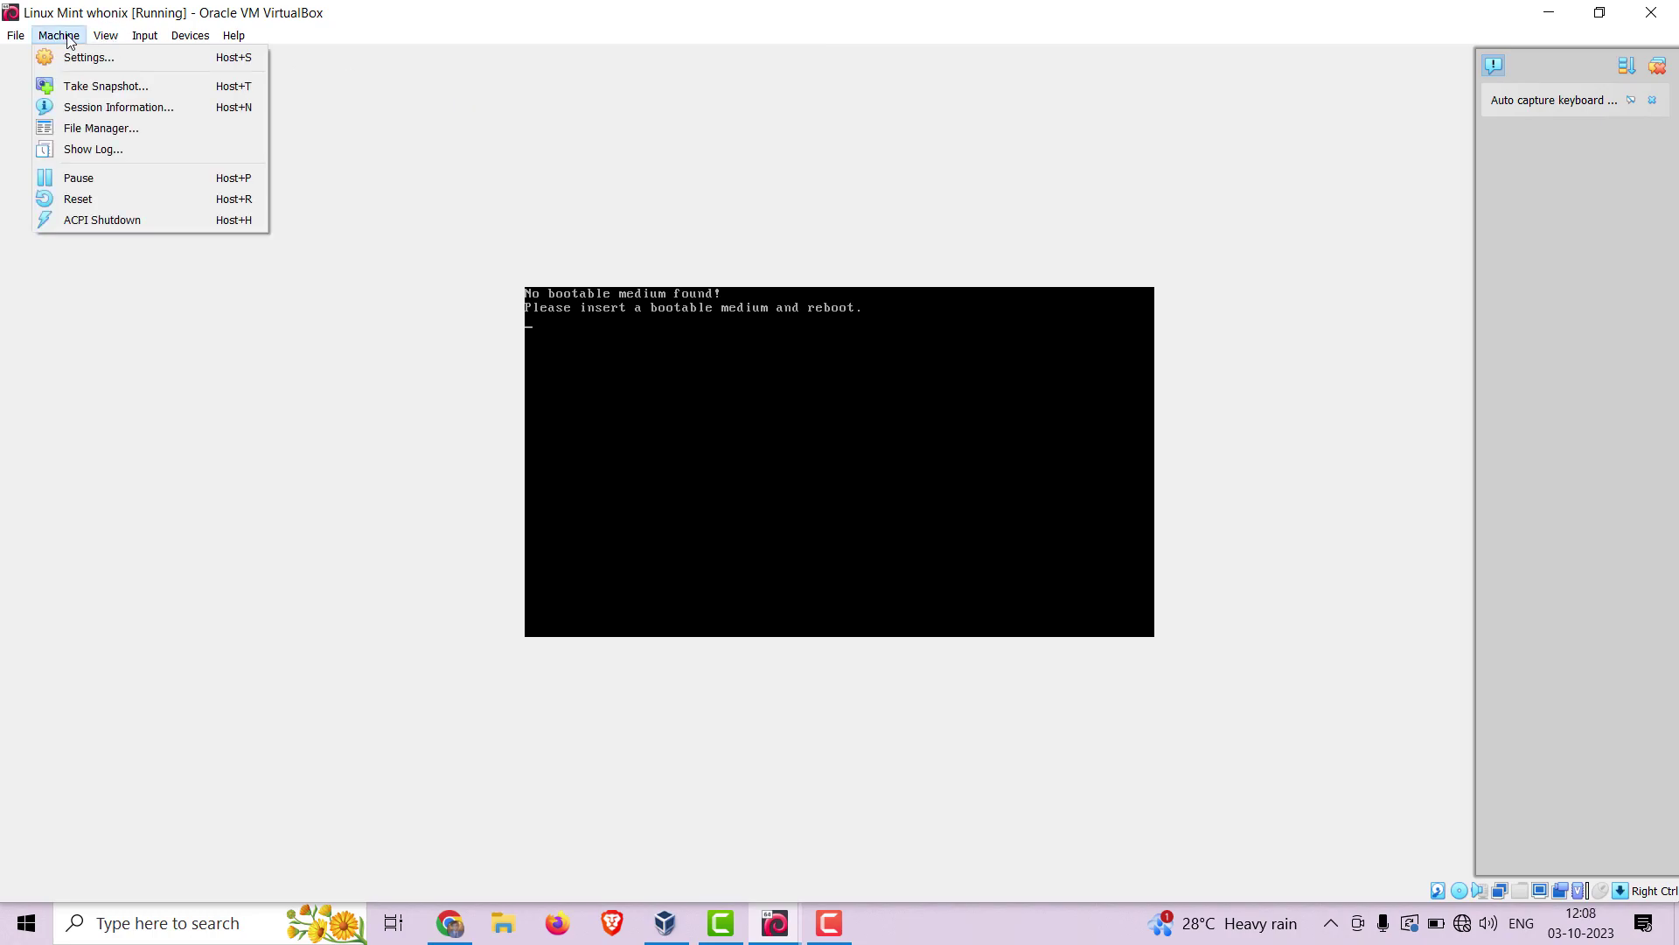
{"action": "left_click", "coordinate": [91, 198]}
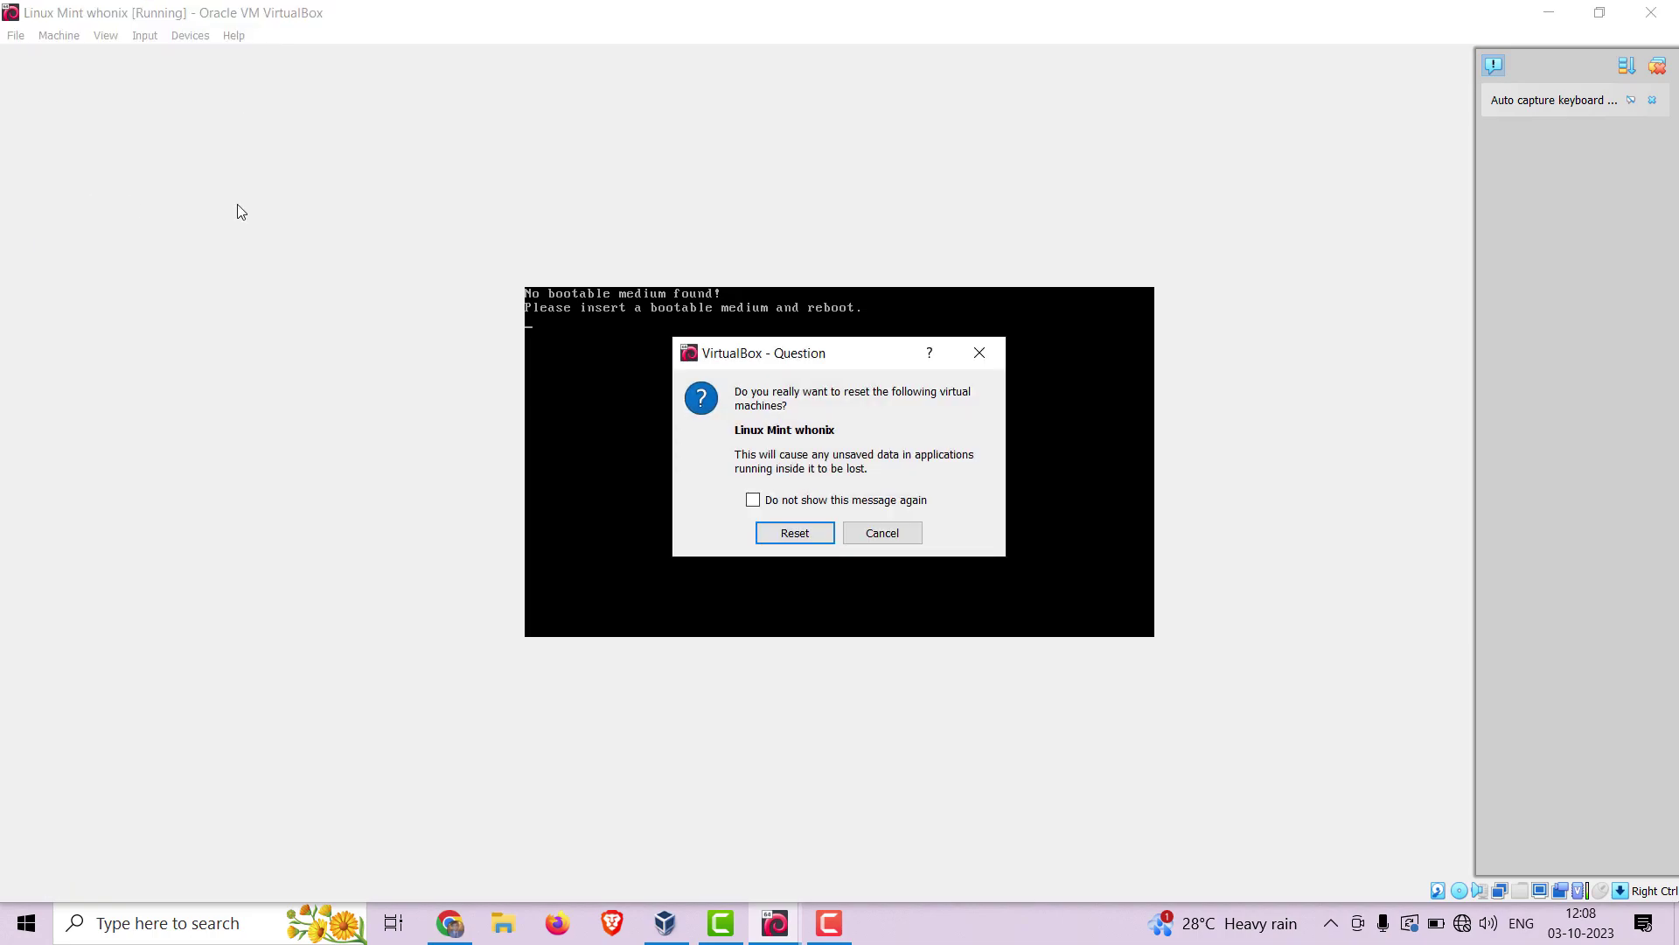
{"action": "left_click", "coordinate": [795, 533]}
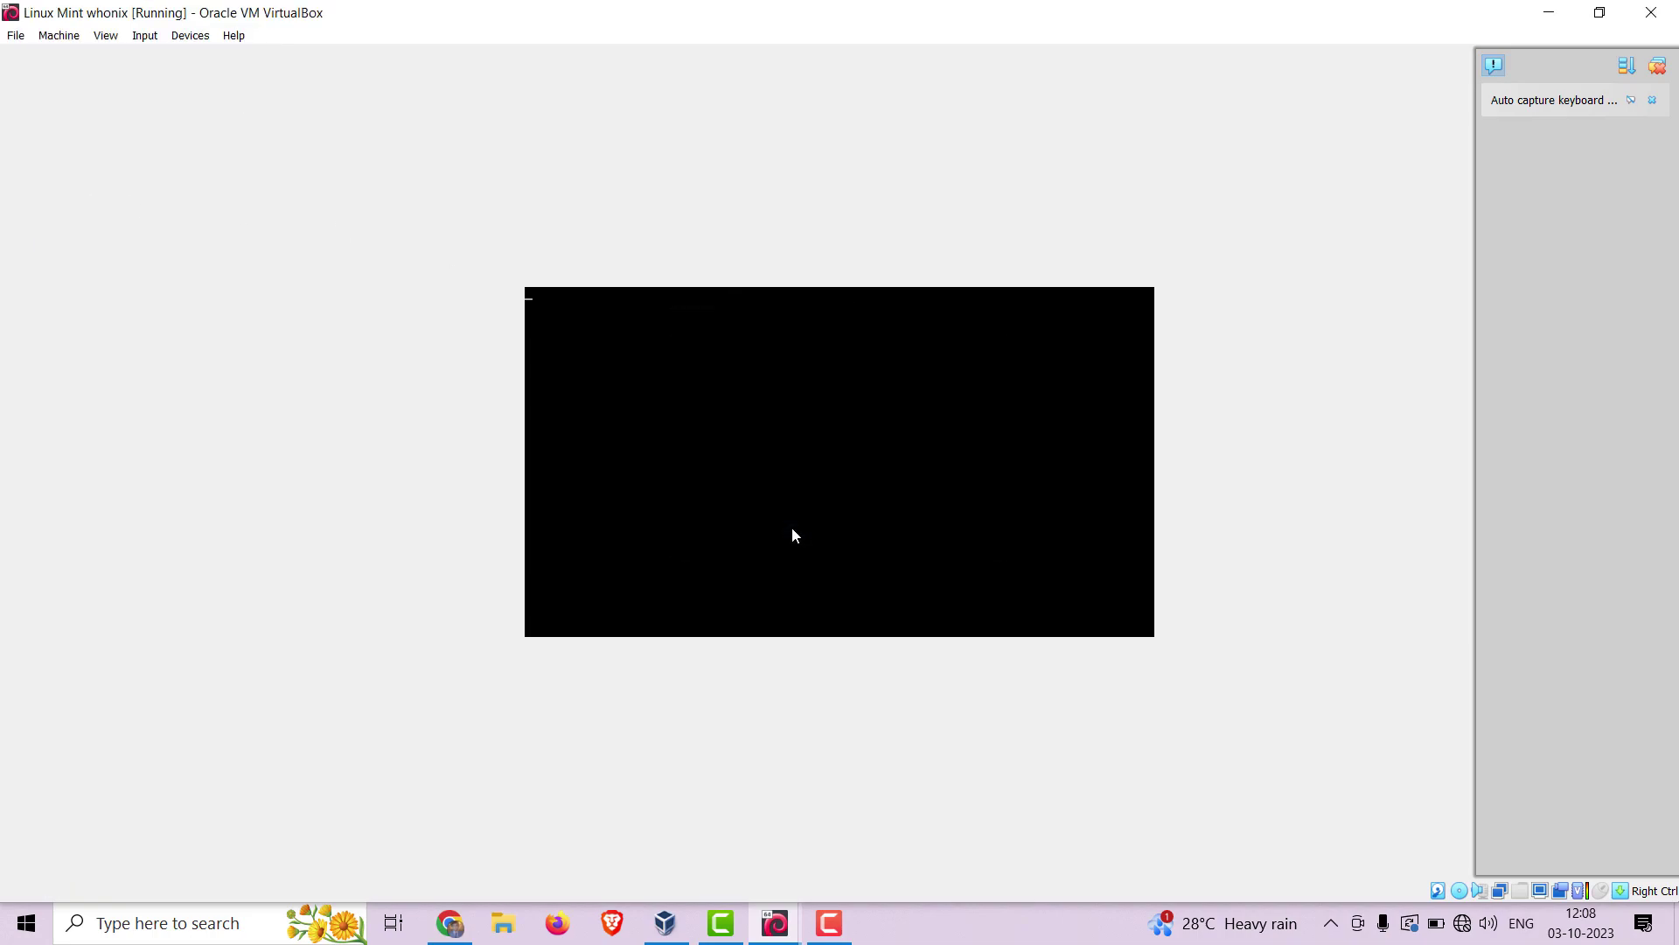